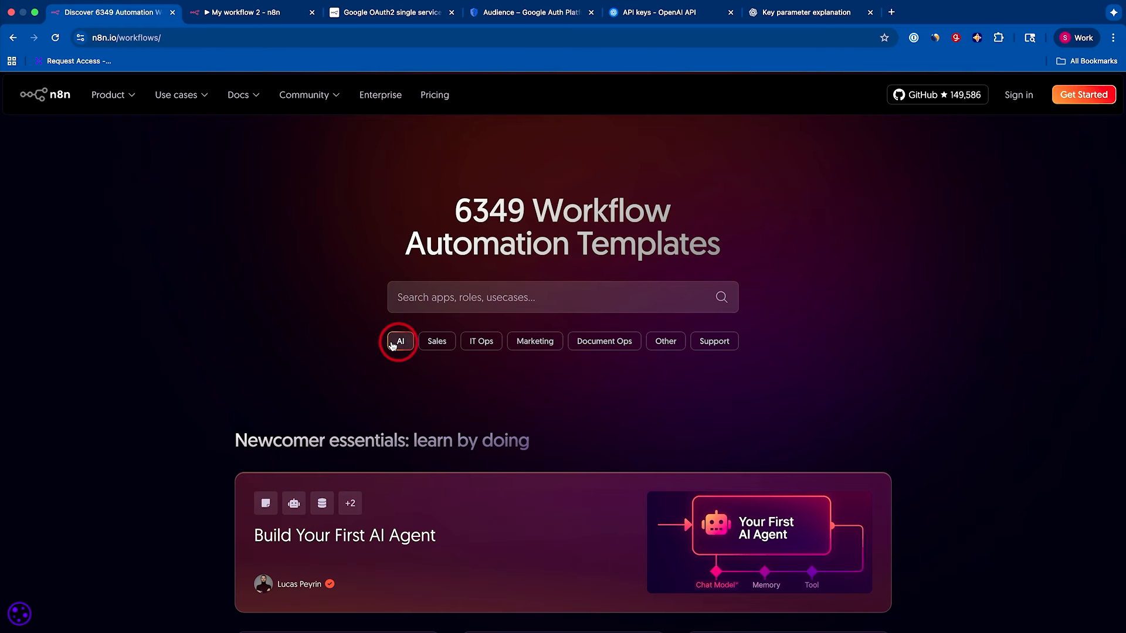
Filter the n8n workflow templates to the AI category, browse the featured ones, and look over the n8n home page
click(400, 344)
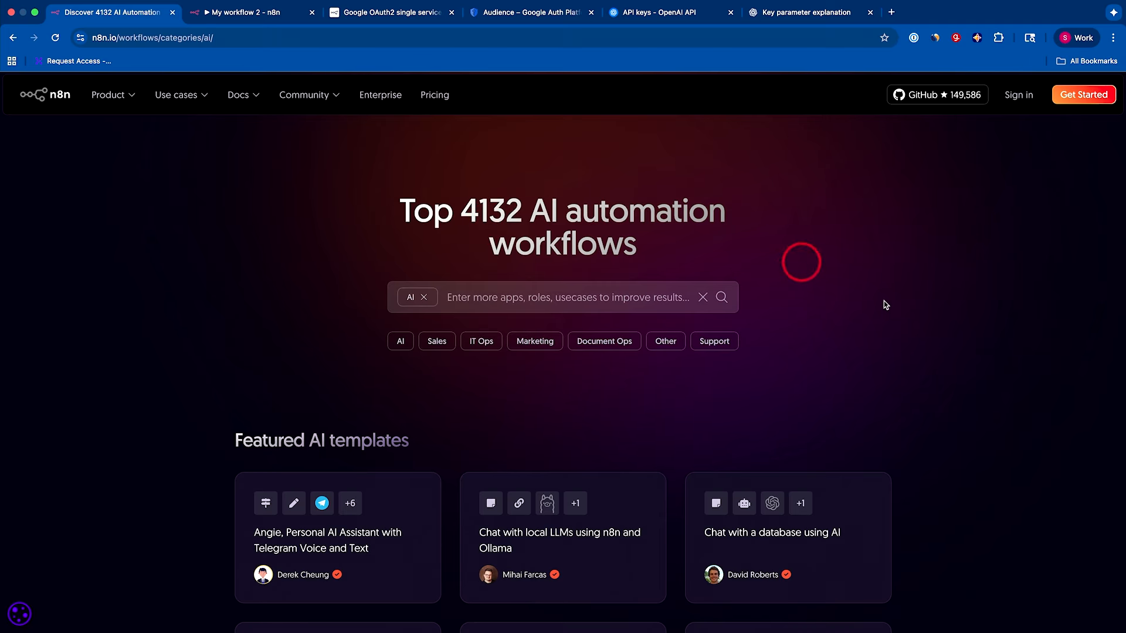
scroll(895, 307, down, 3)
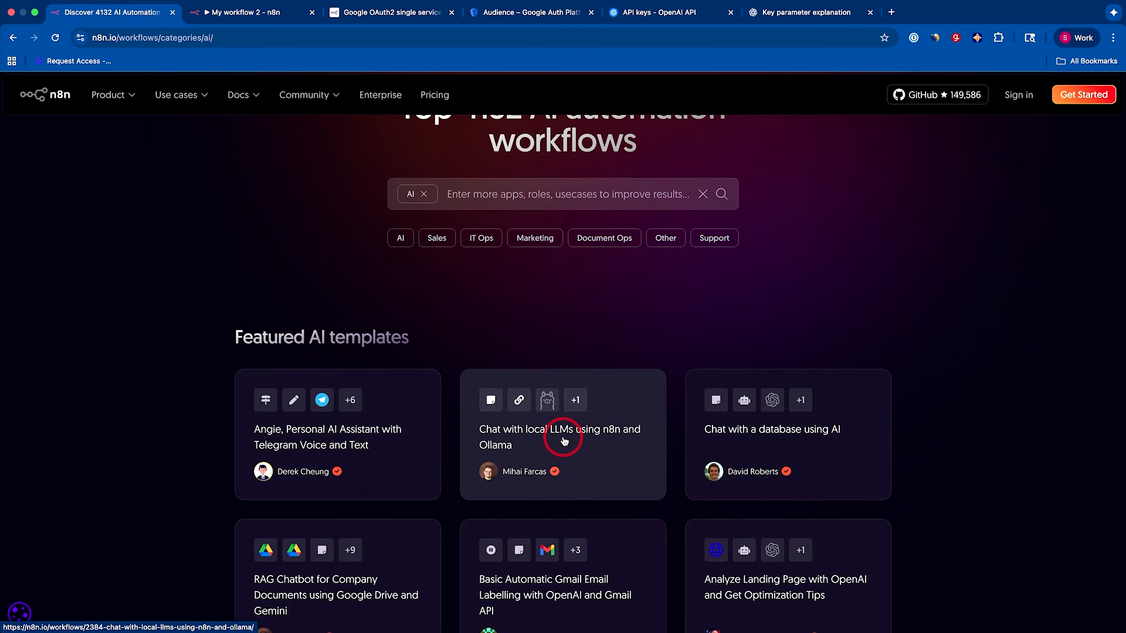
scroll(557, 367, down, 1)
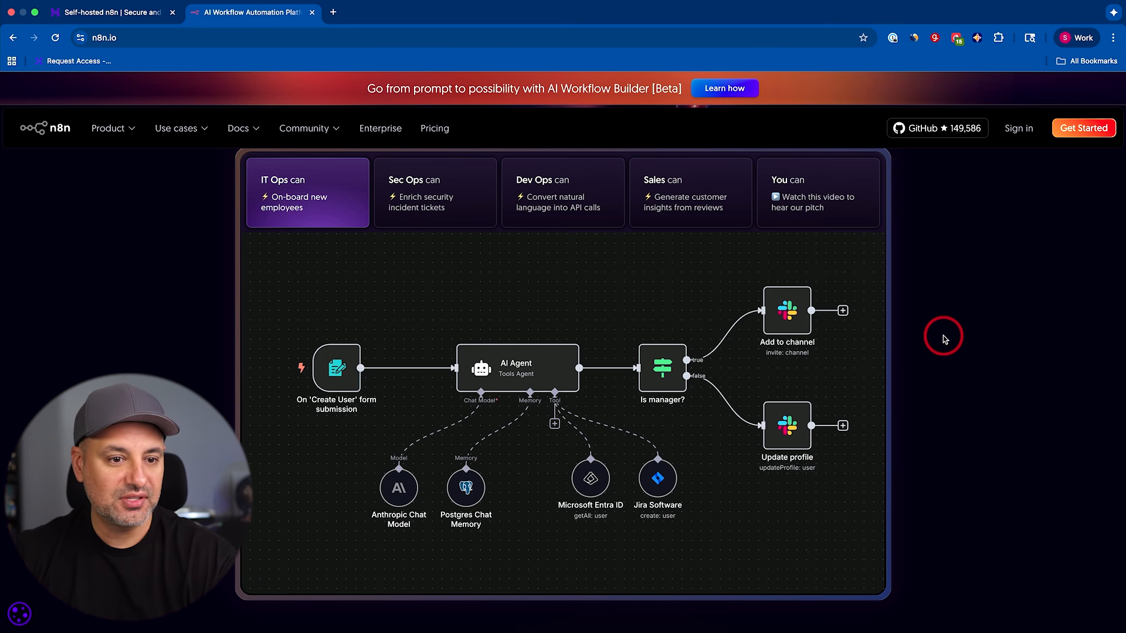
scroll(943, 335, up, 5)
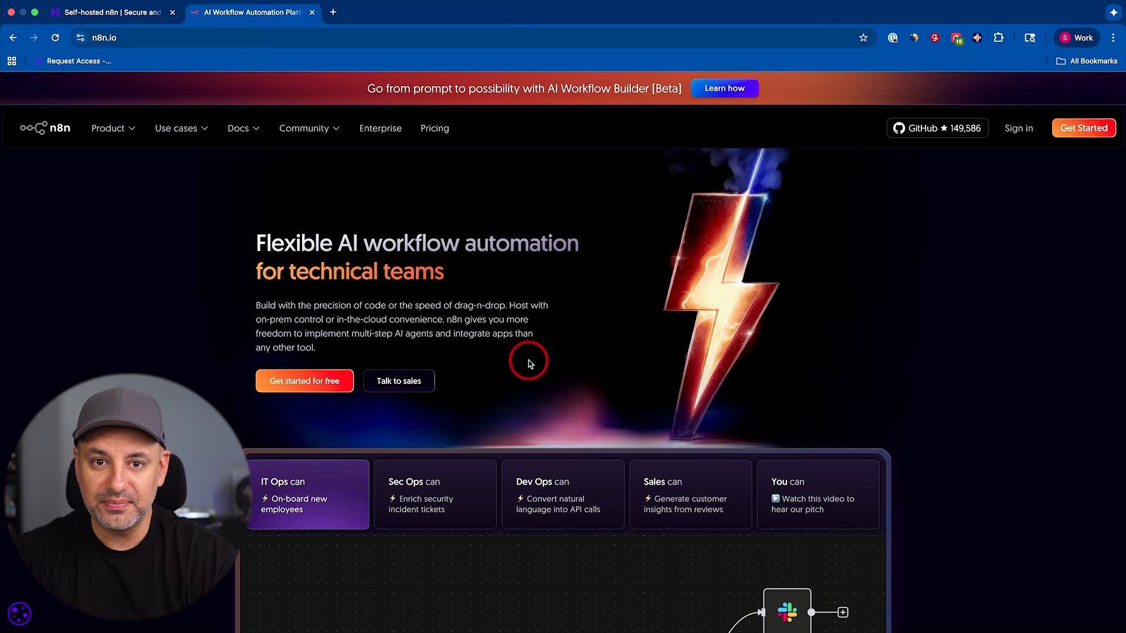
Search Hostinger's operating system list for n8n and pick the plain n8n application
click(215, 269)
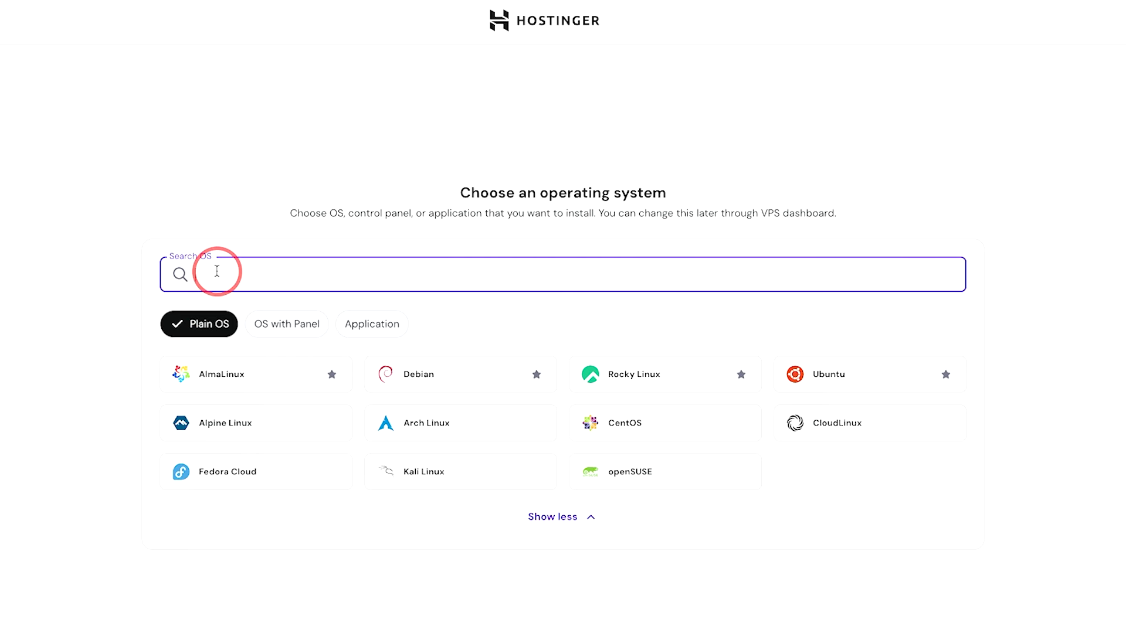
text(n8n)
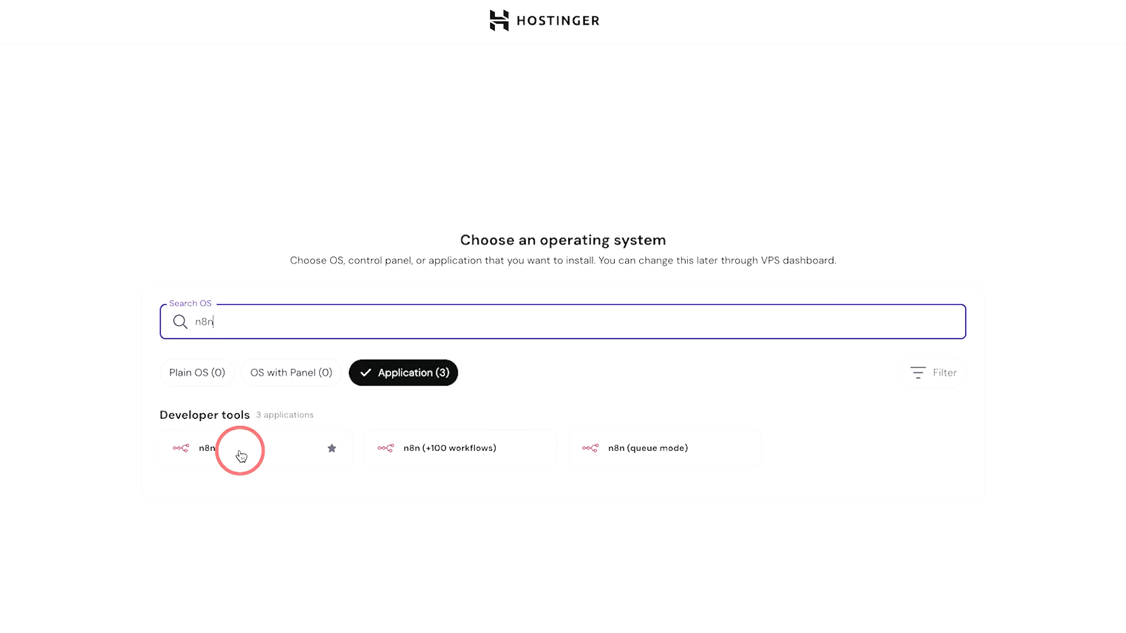
click(281, 452)
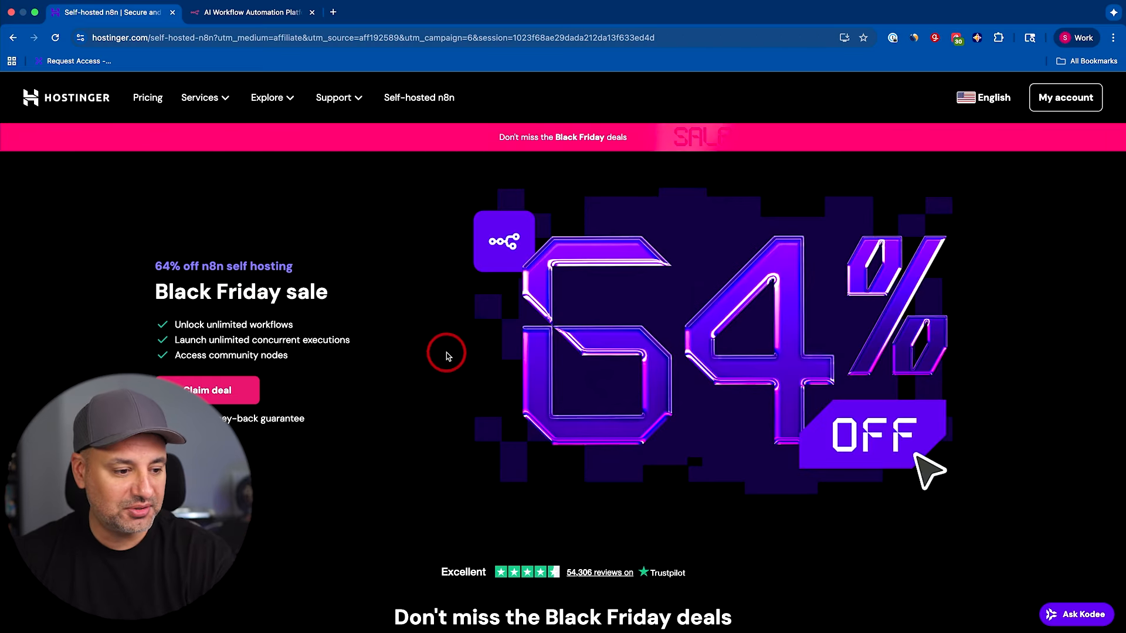
Choose the KVM 2 plan from Hostinger's n8n hosting deal and apply the coupon code HOWFINITYN8N to the cart
click(234, 390)
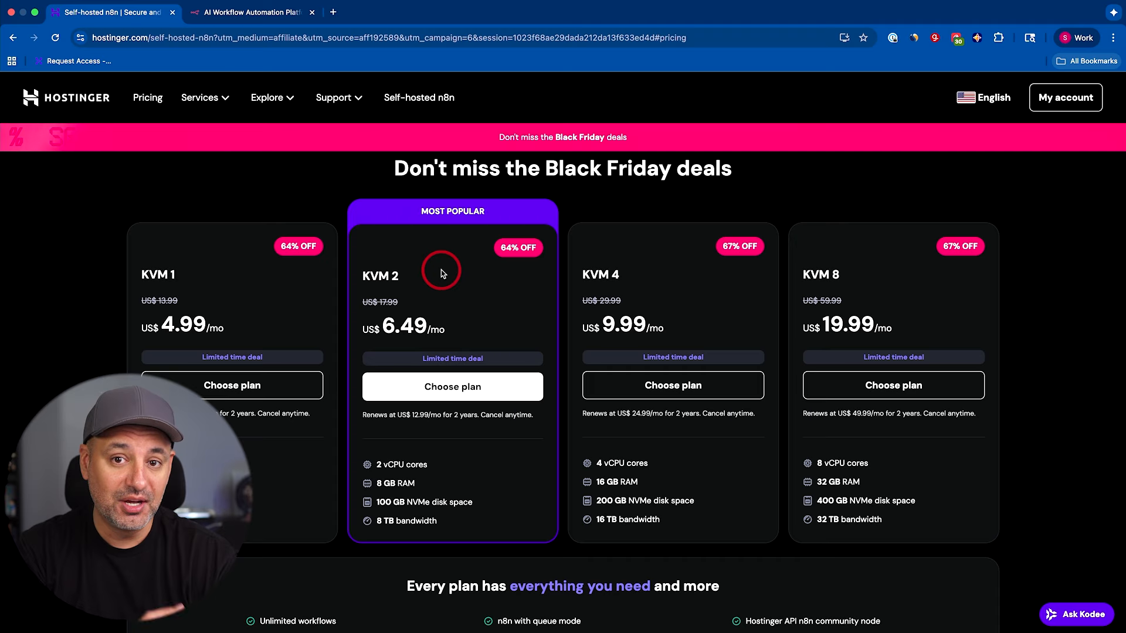
click(449, 388)
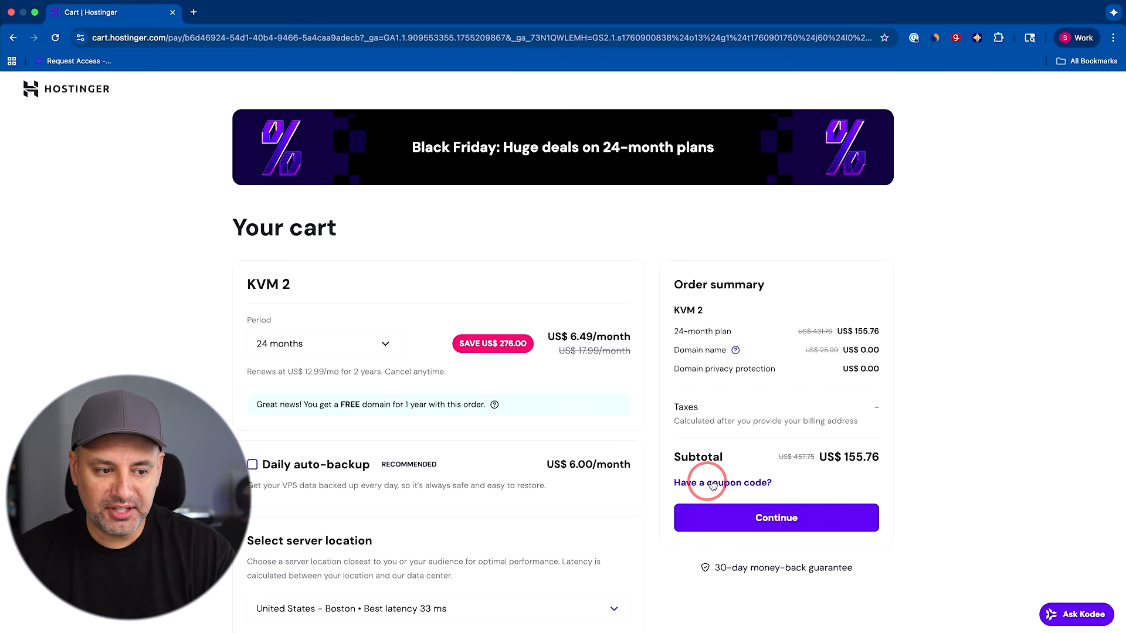
click(724, 485)
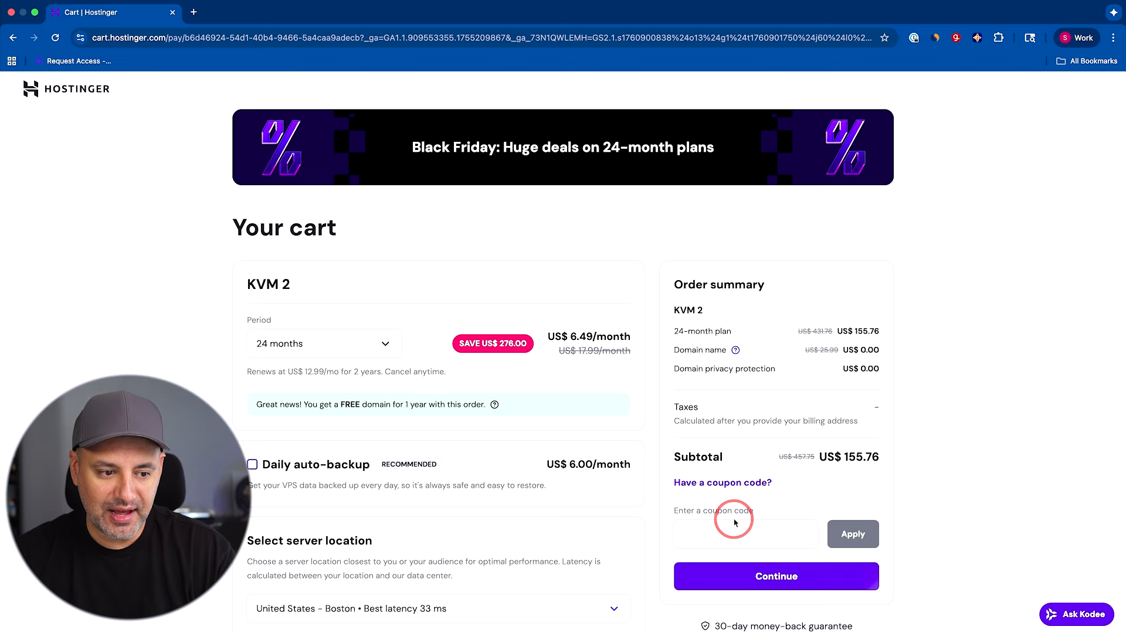
text(HOWFINITYN8N)
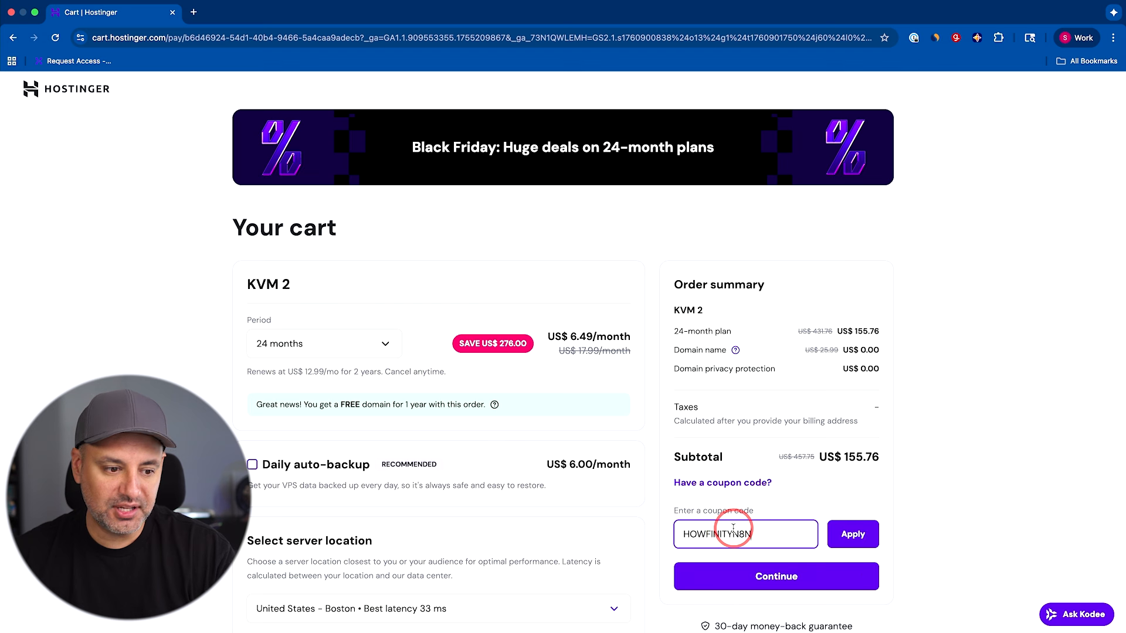
click(731, 540)
click(834, 538)
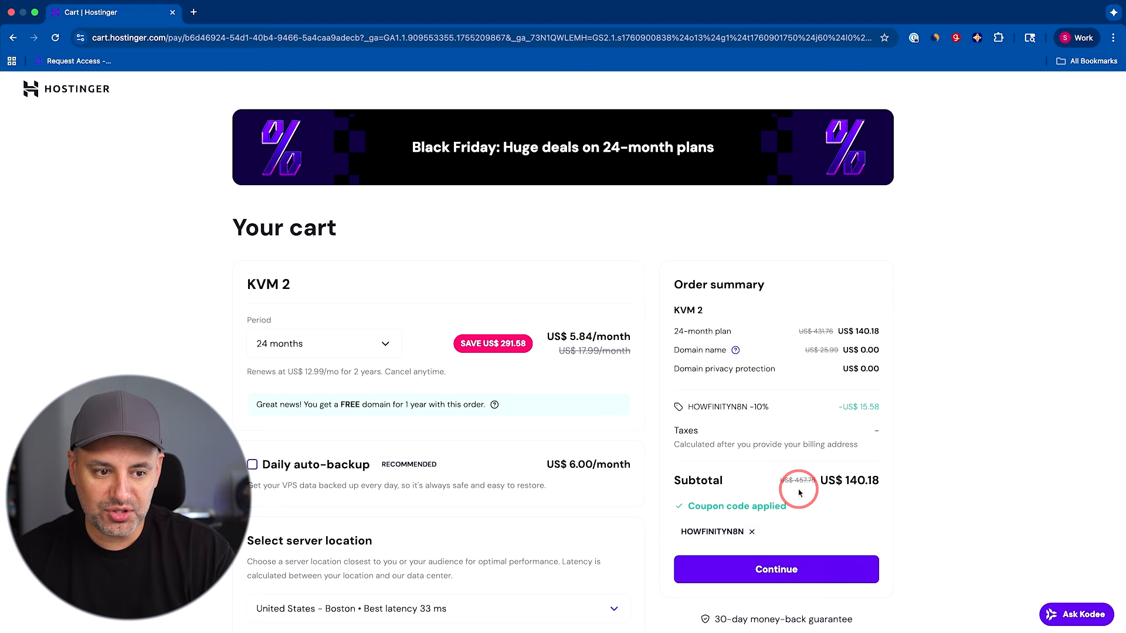
scroll(843, 401, up, 1)
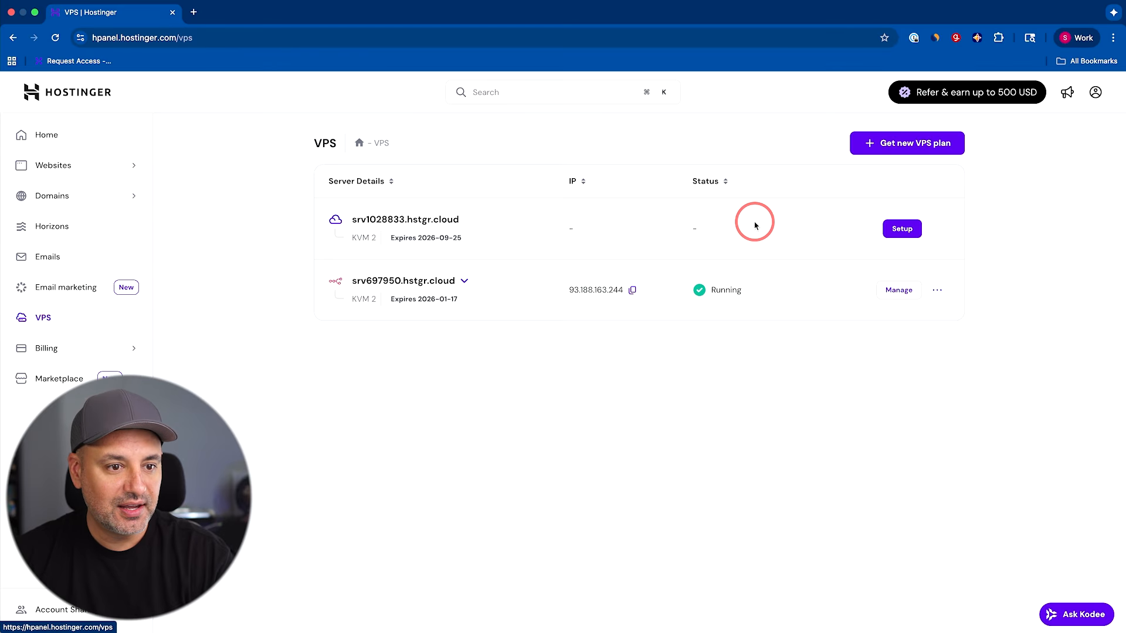
Start setting up the pending KVM 2 server in the United States - Boston location with the plain n8n application
click(903, 229)
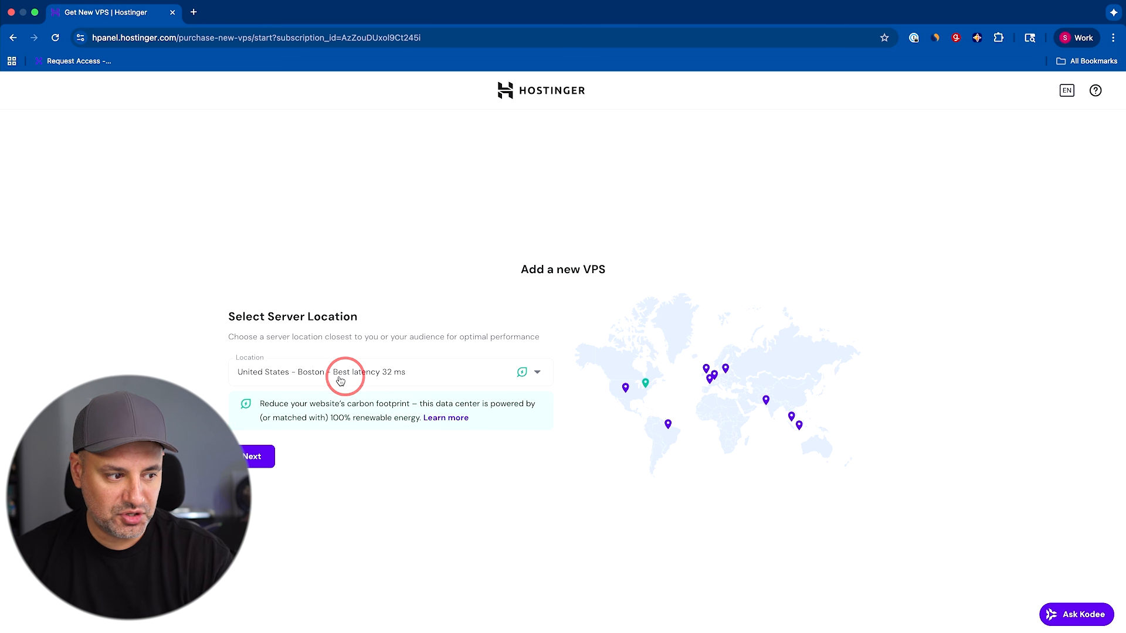
click(257, 458)
click(288, 289)
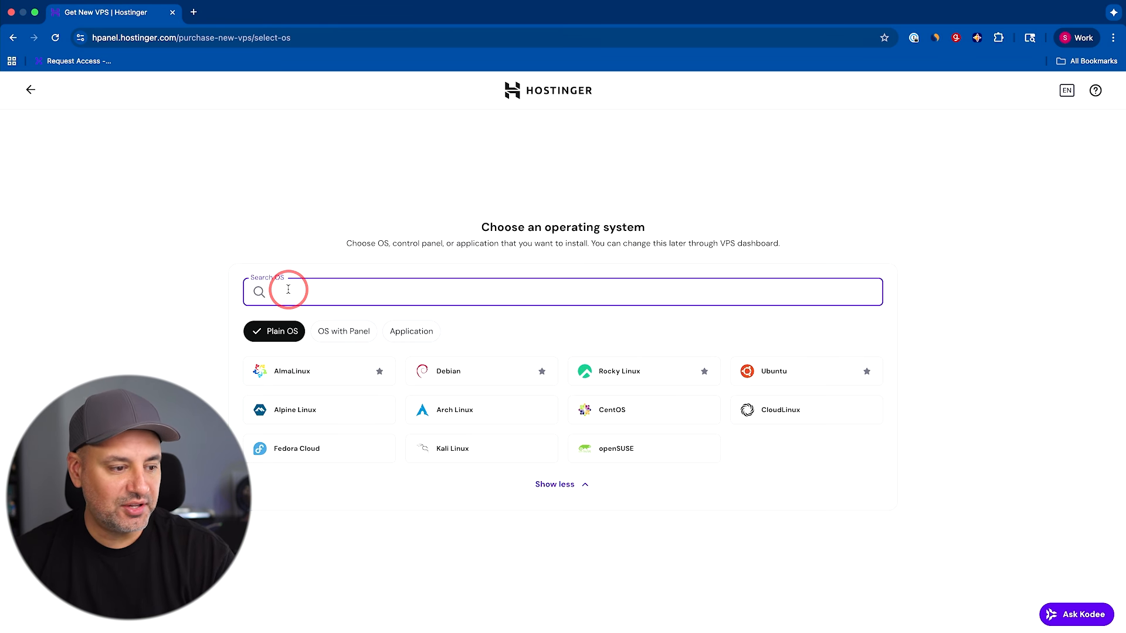
text(n8n)
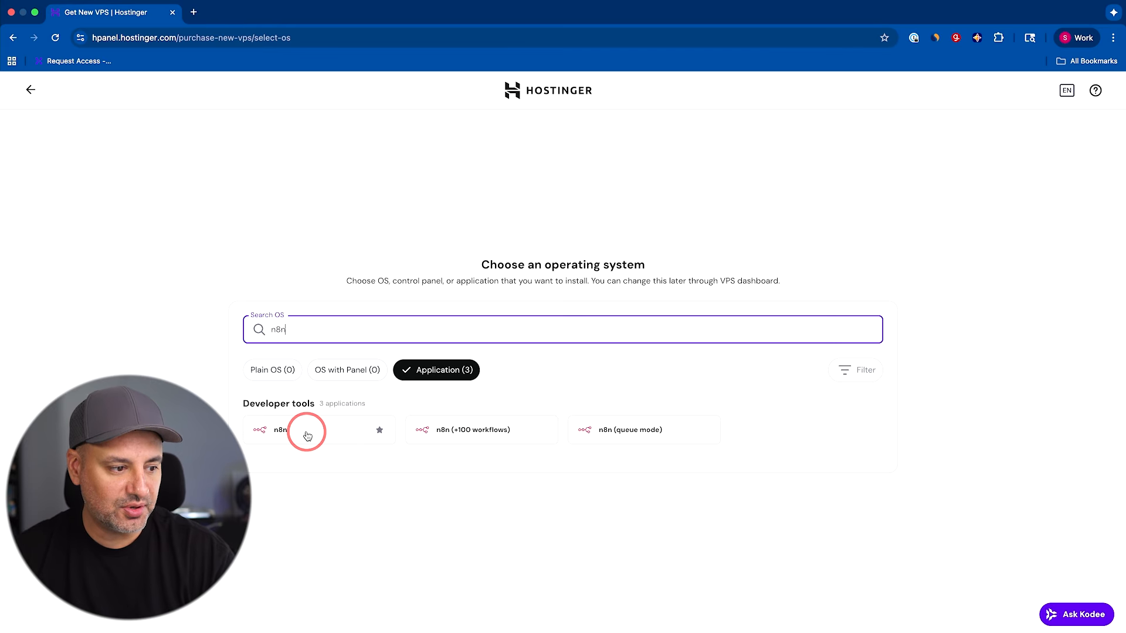
click(339, 432)
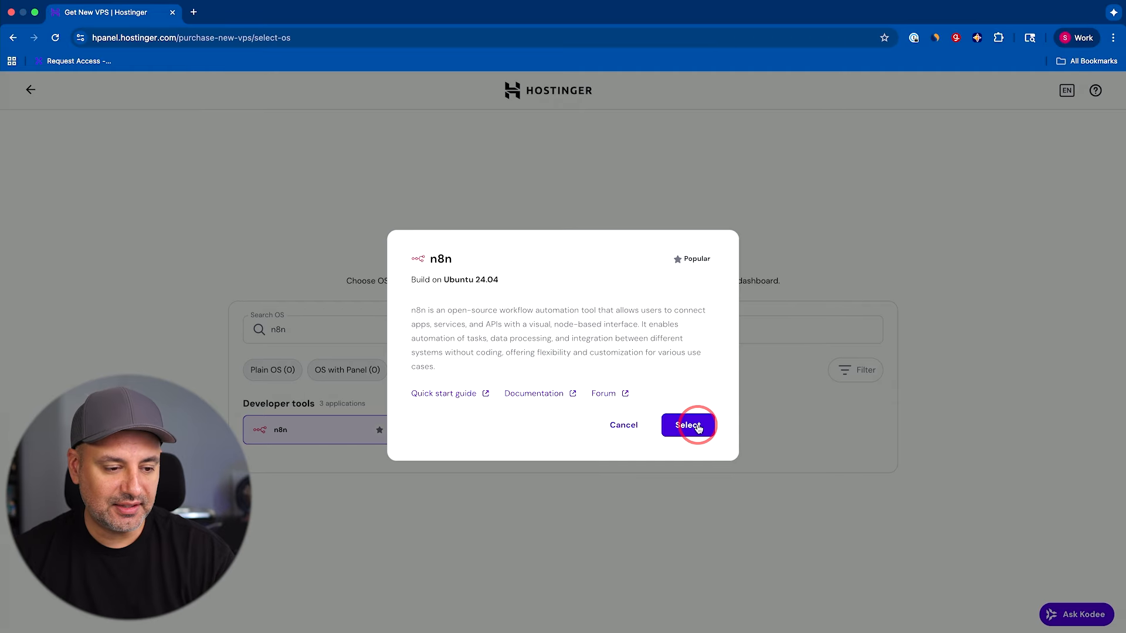
click(698, 429)
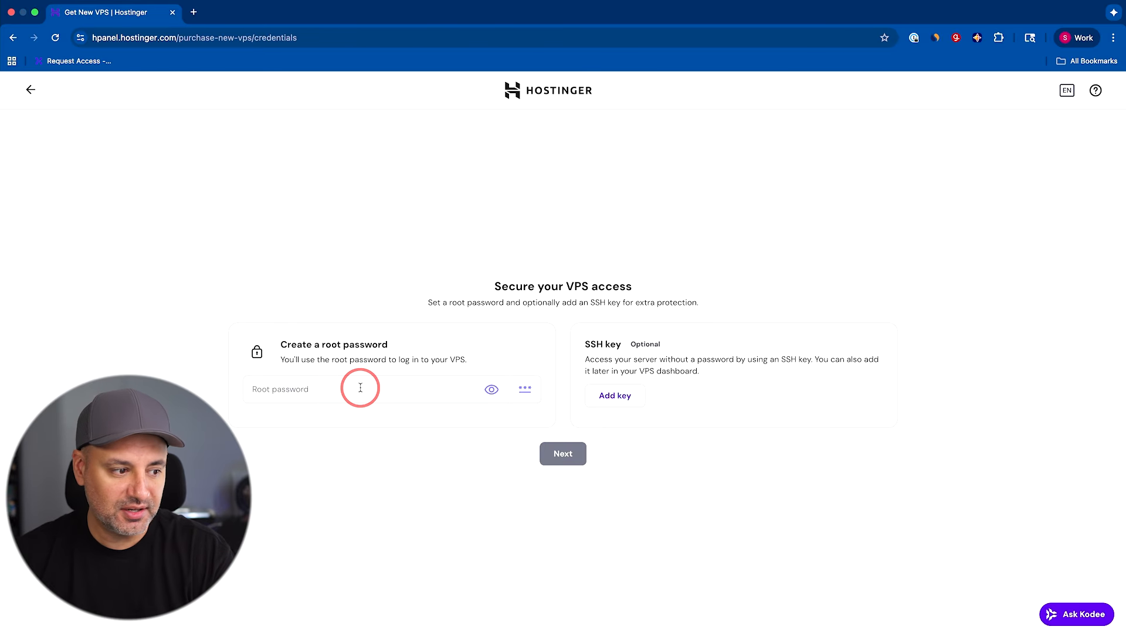
Create the VPS root password and finish the server setup with the free malware scanner enabled
click(376, 389)
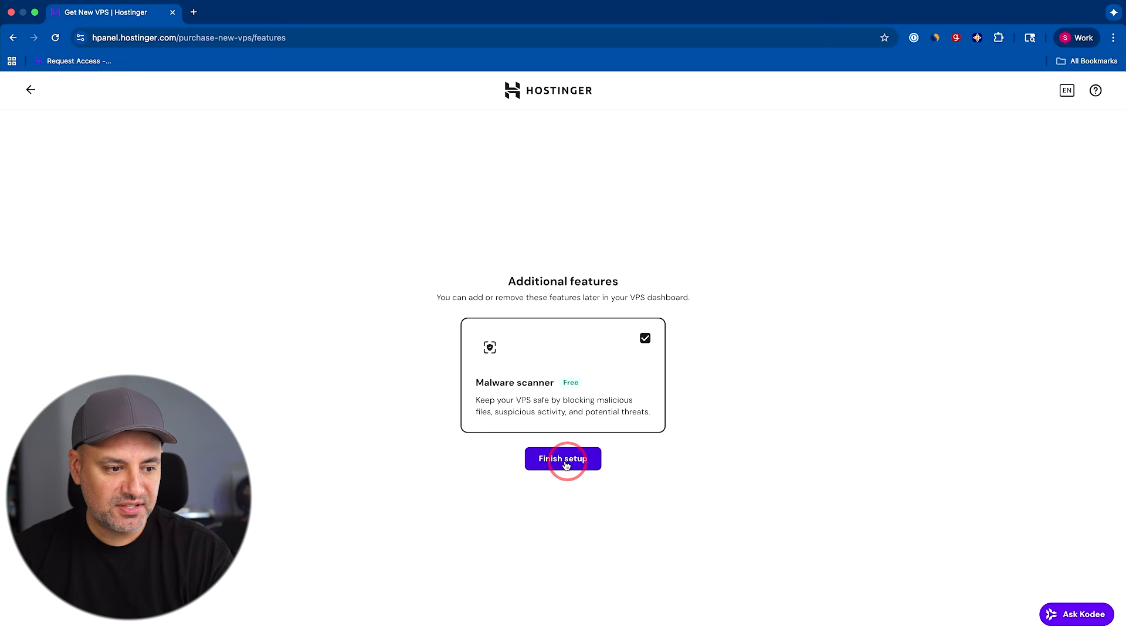
click(564, 459)
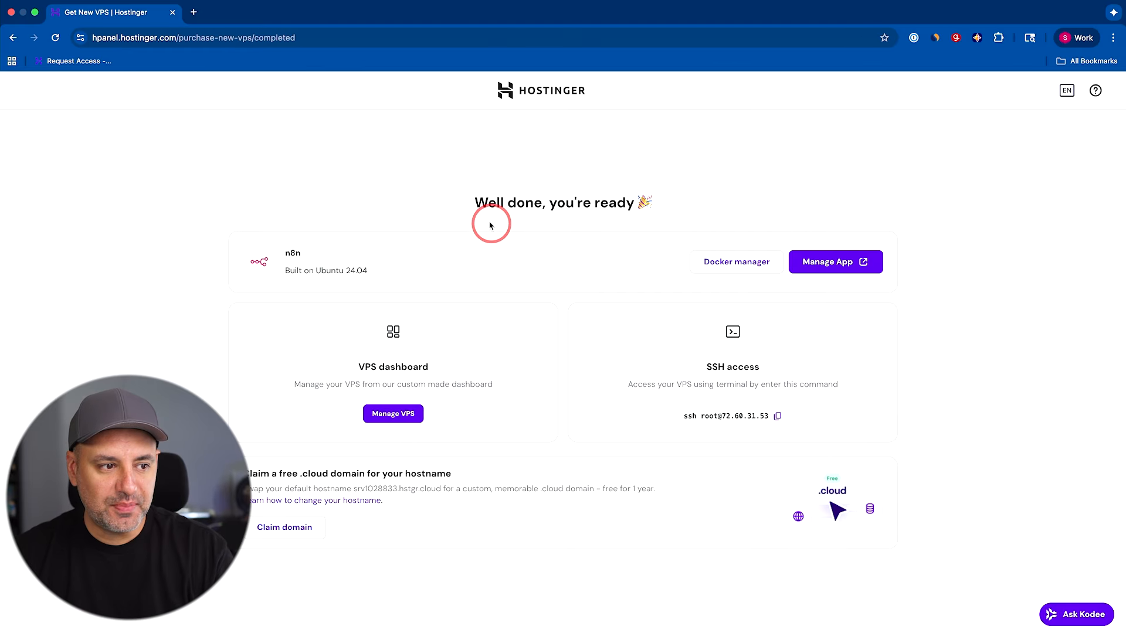
Open the n8n app, submit the survey with Education, Business Owner, My team, Less than 20 people and YouTube, and request the free license key
click(837, 267)
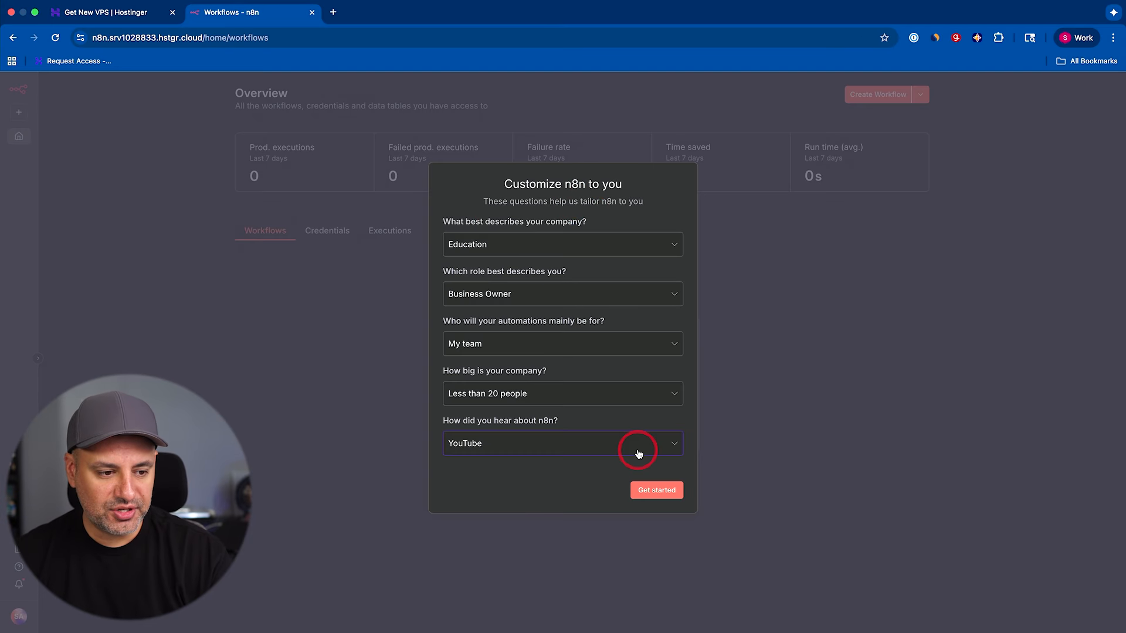
click(653, 492)
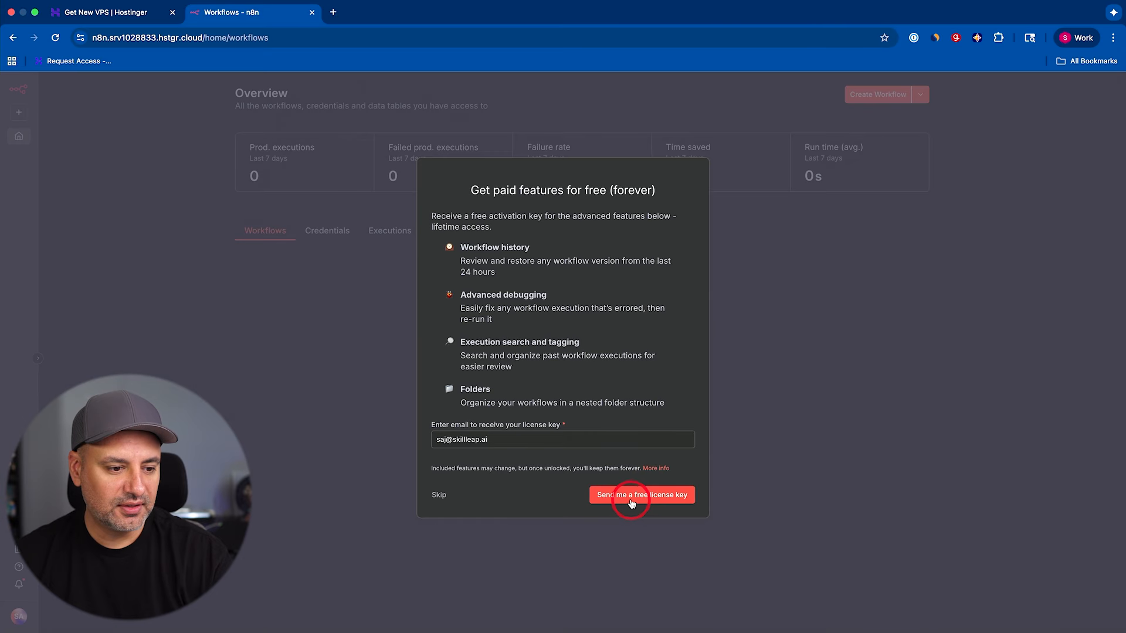
click(632, 503)
click(1027, 596)
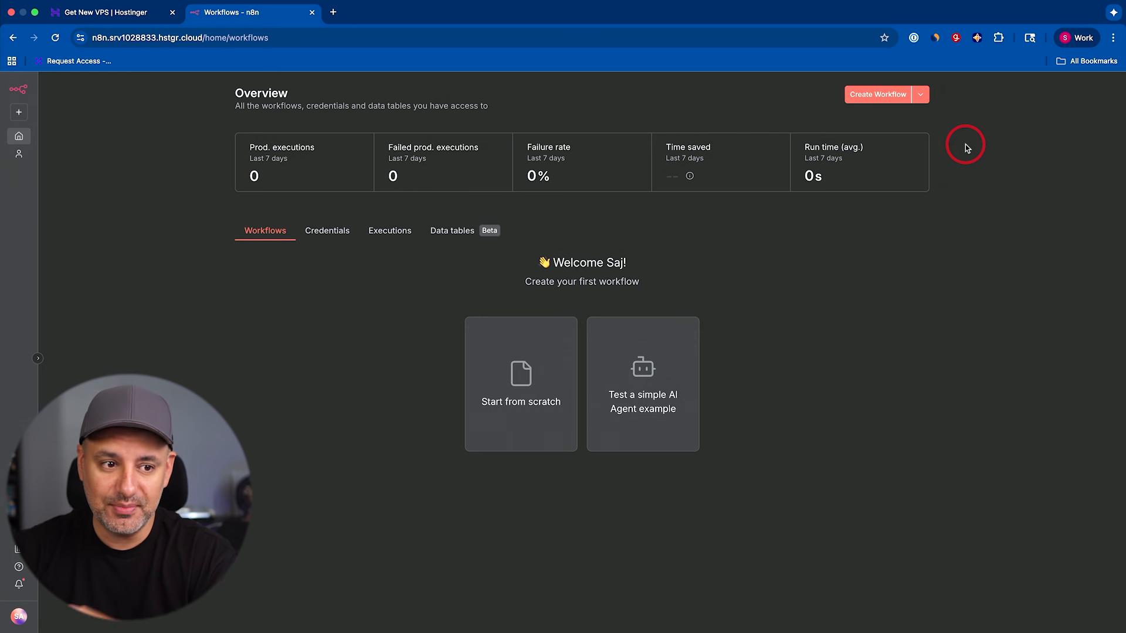
Create a new workflow and add Gmail's "On message received" trigger as its first step
click(876, 95)
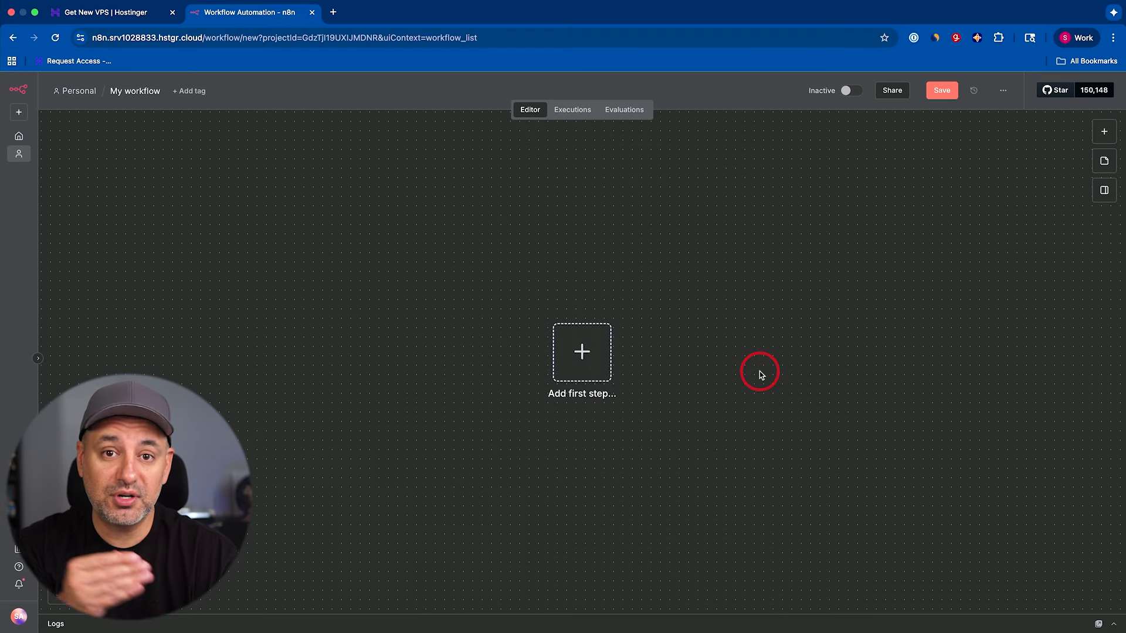
click(583, 354)
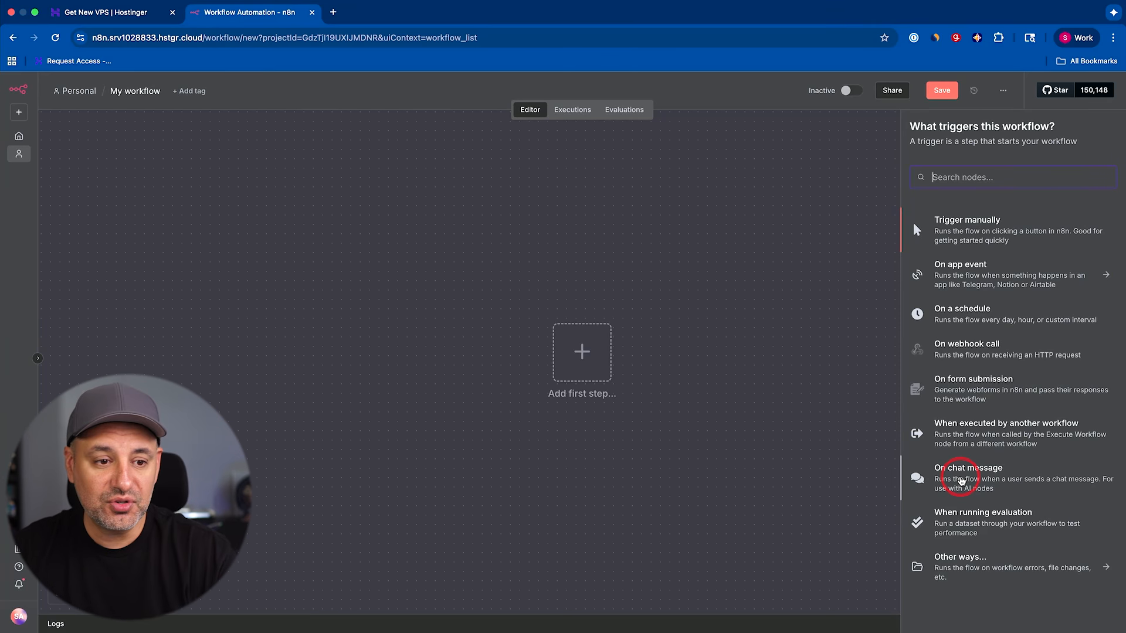
text(gmail)
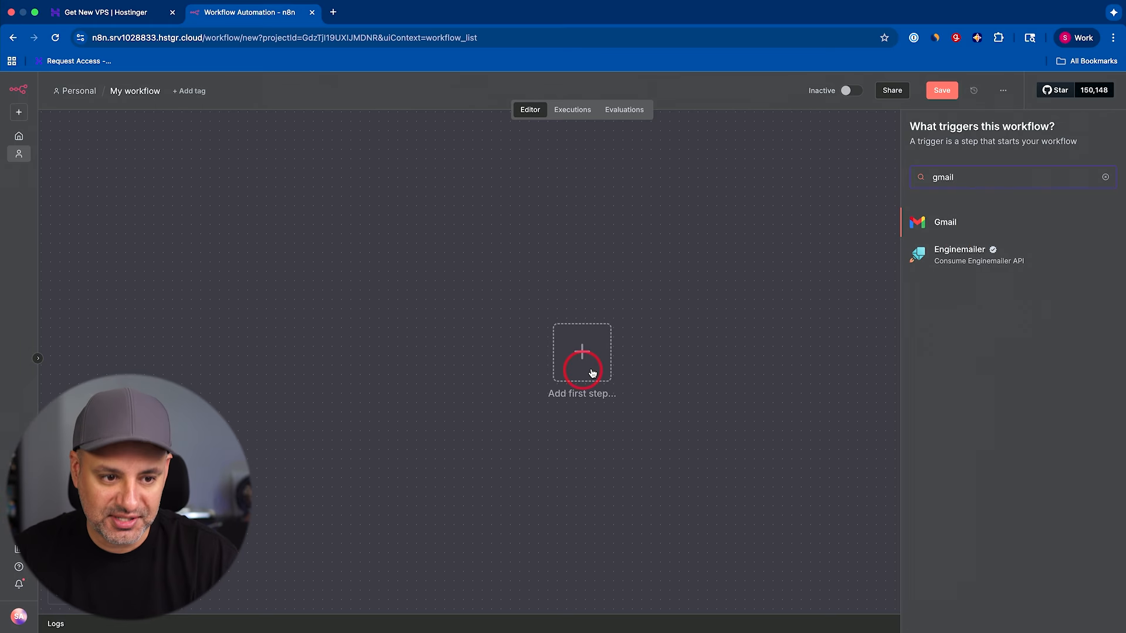
click(980, 224)
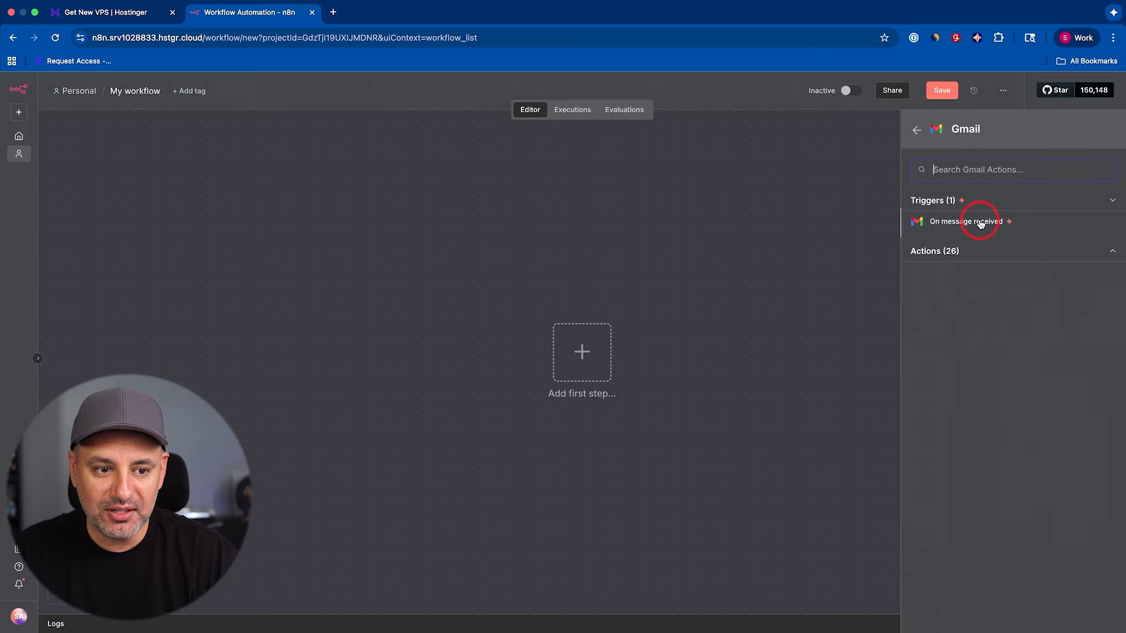
click(940, 252)
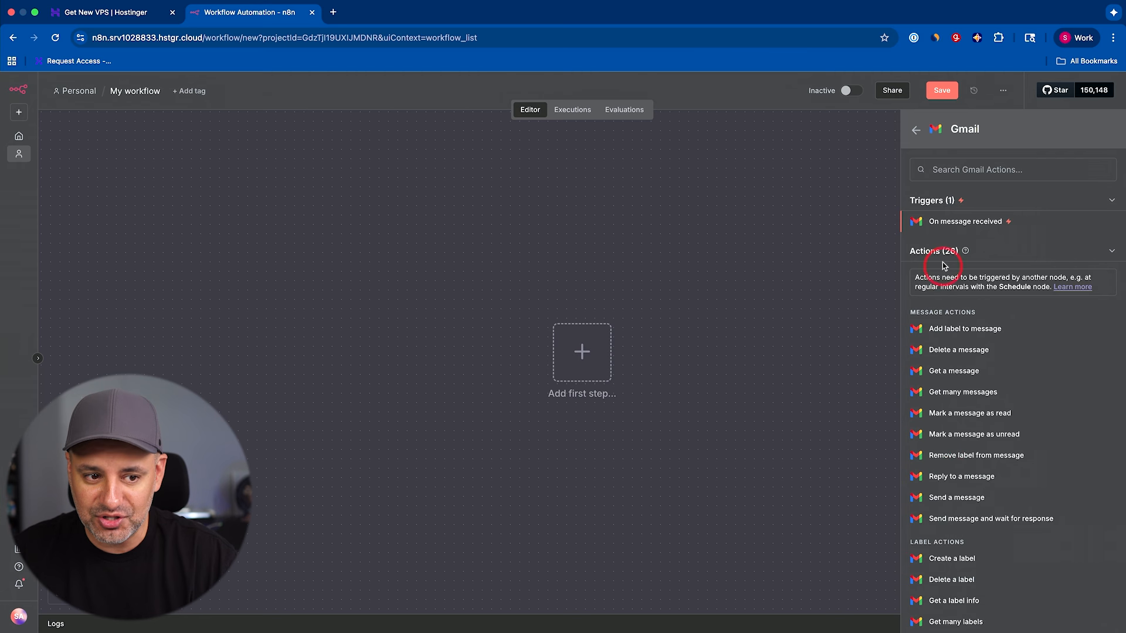
click(941, 254)
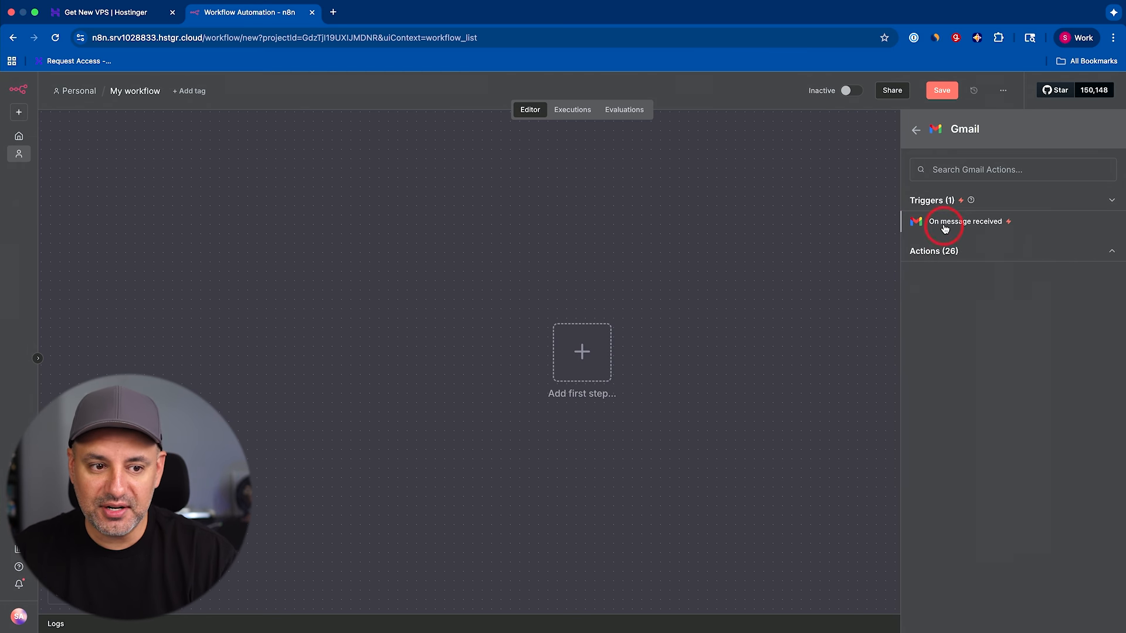
click(956, 226)
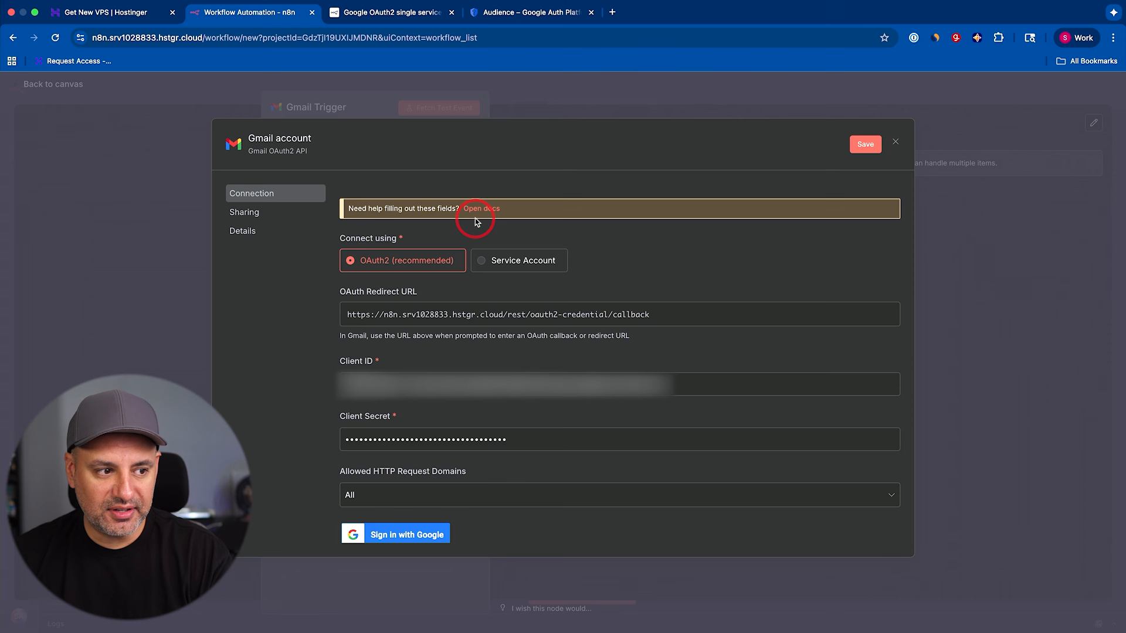
Open the credential help docs and review the Google OAuth2 setup instructions and the section with the setup video
click(484, 209)
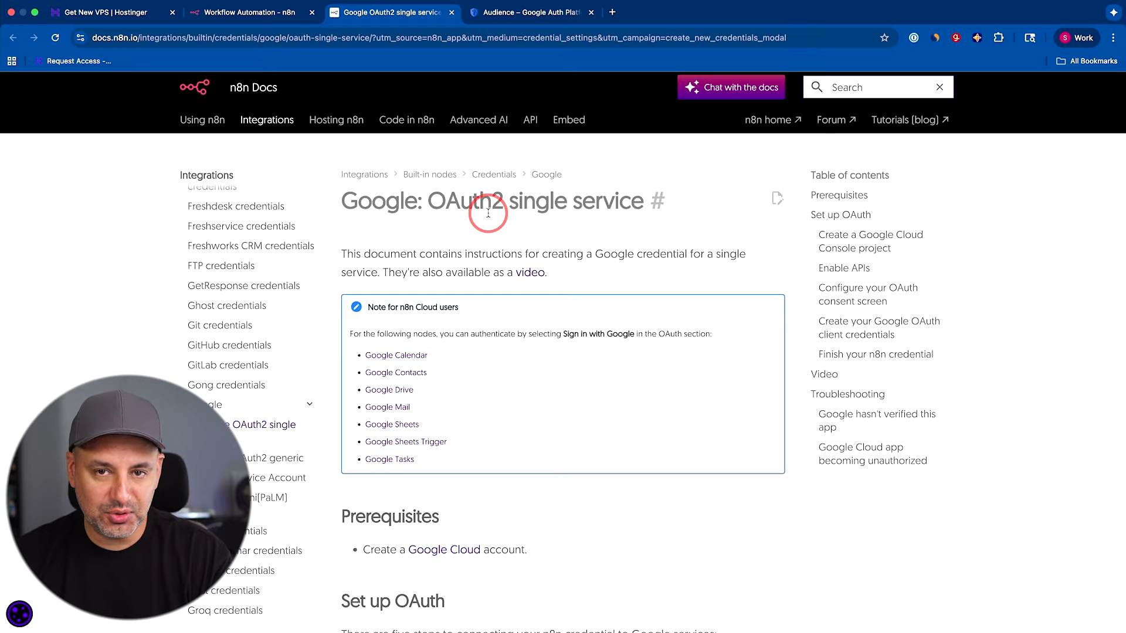
scroll(487, 213, down, 20)
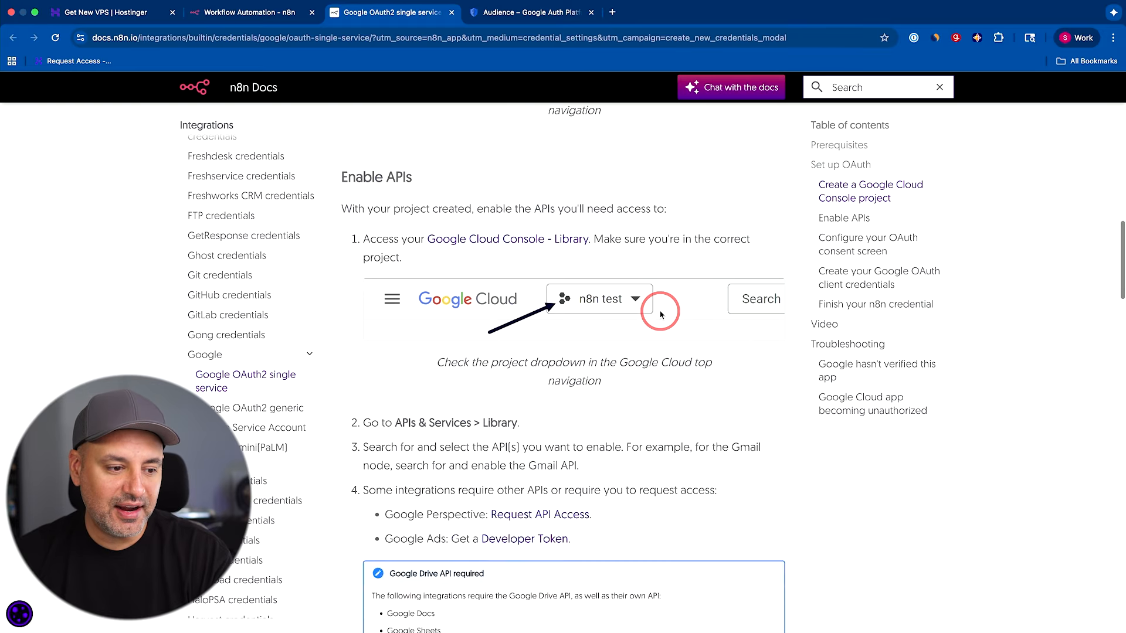
scroll(660, 315, down, 20)
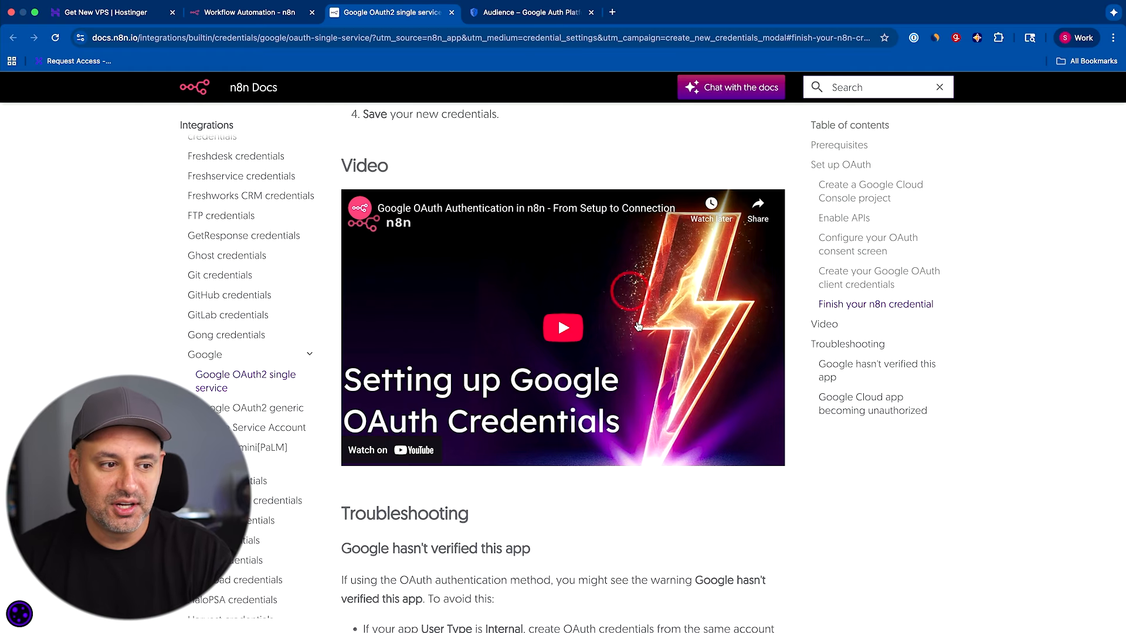
Return to the Gmail OAuth2 credential and connect the account by signing in with Google
key(ctrl+shift+Tab)
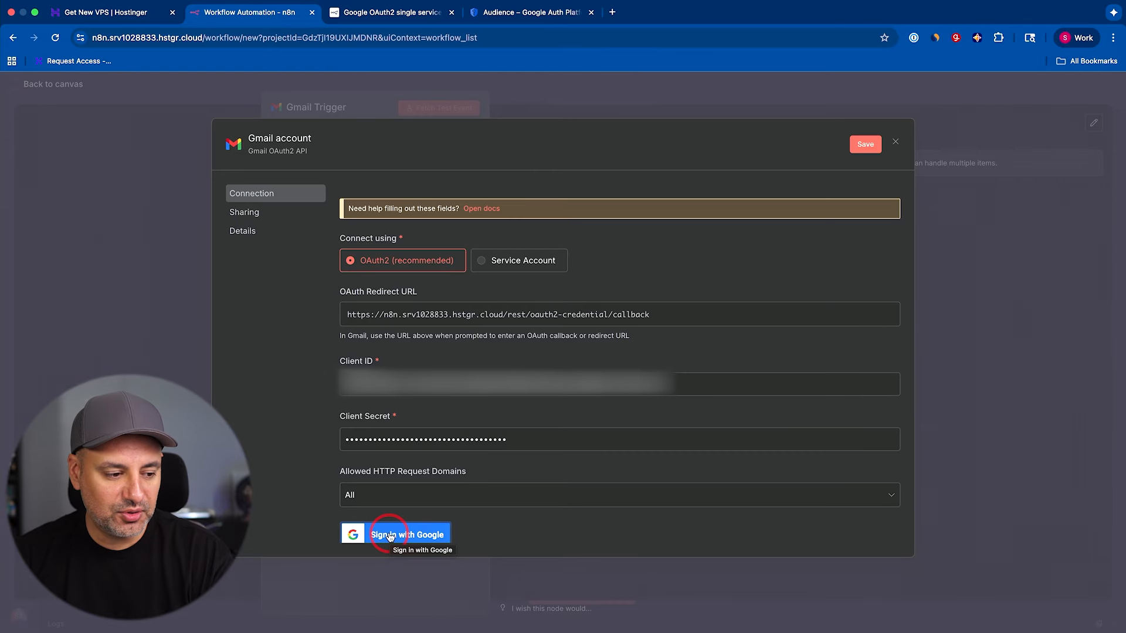
click(390, 535)
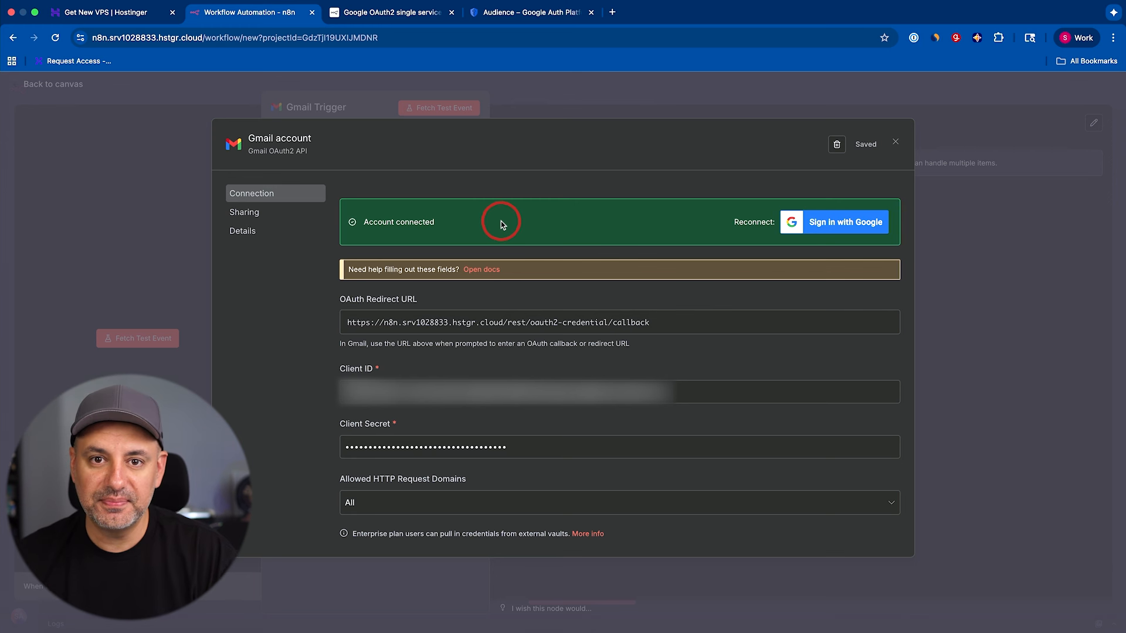
Close the credential settings, keep the connected Gmail account for the Gmail Trigger, fetch a test event and return to the canvas
key(Escape)
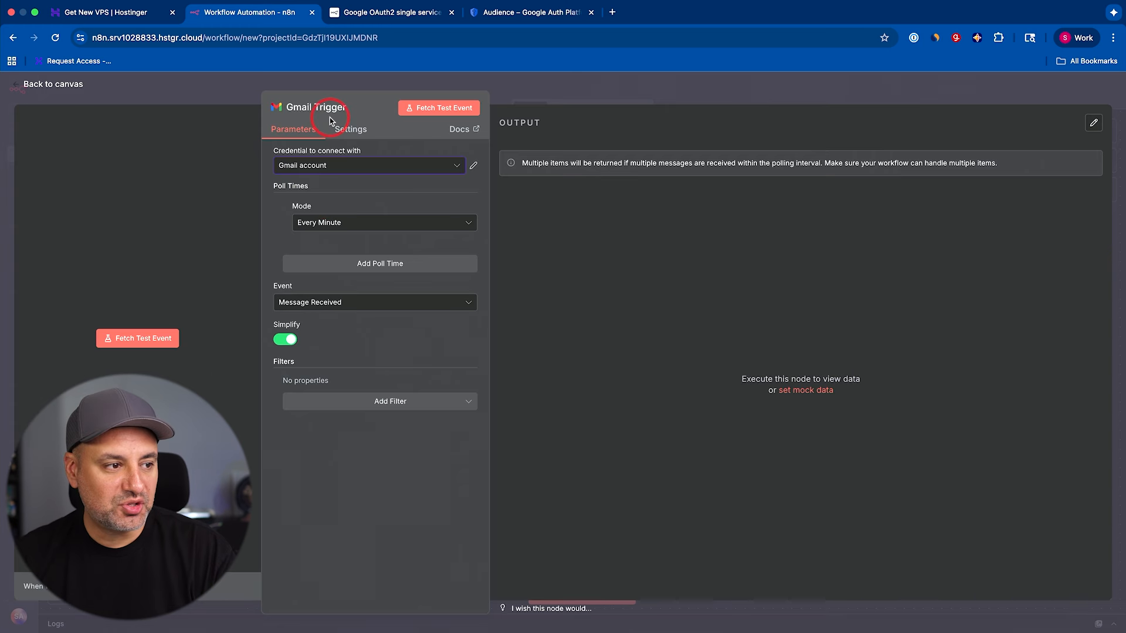
click(332, 166)
click(321, 199)
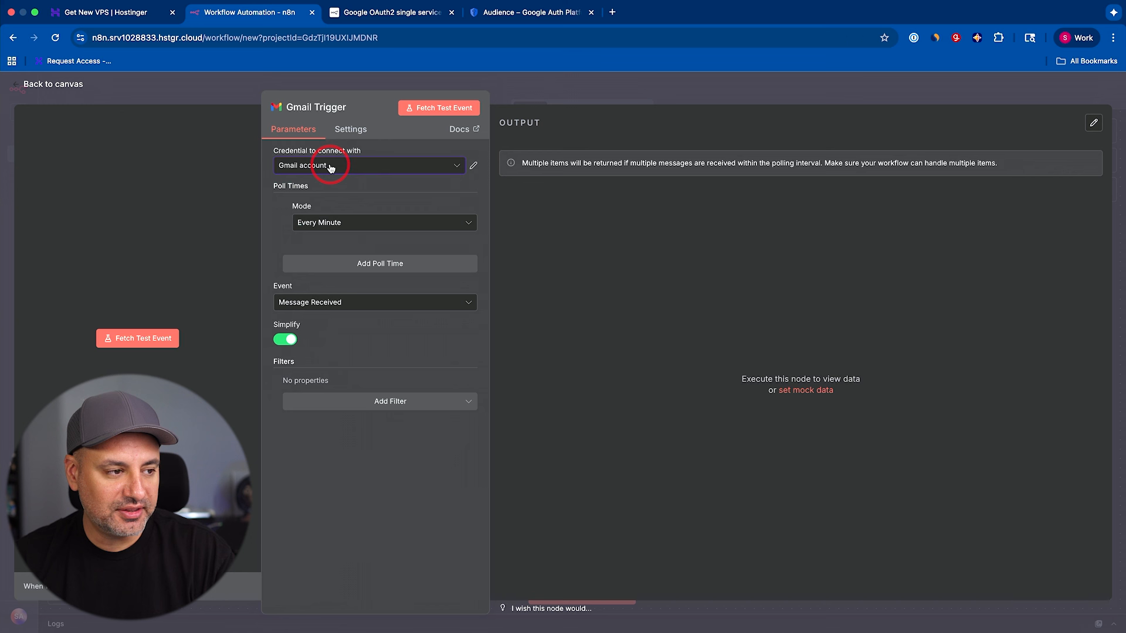
click(429, 109)
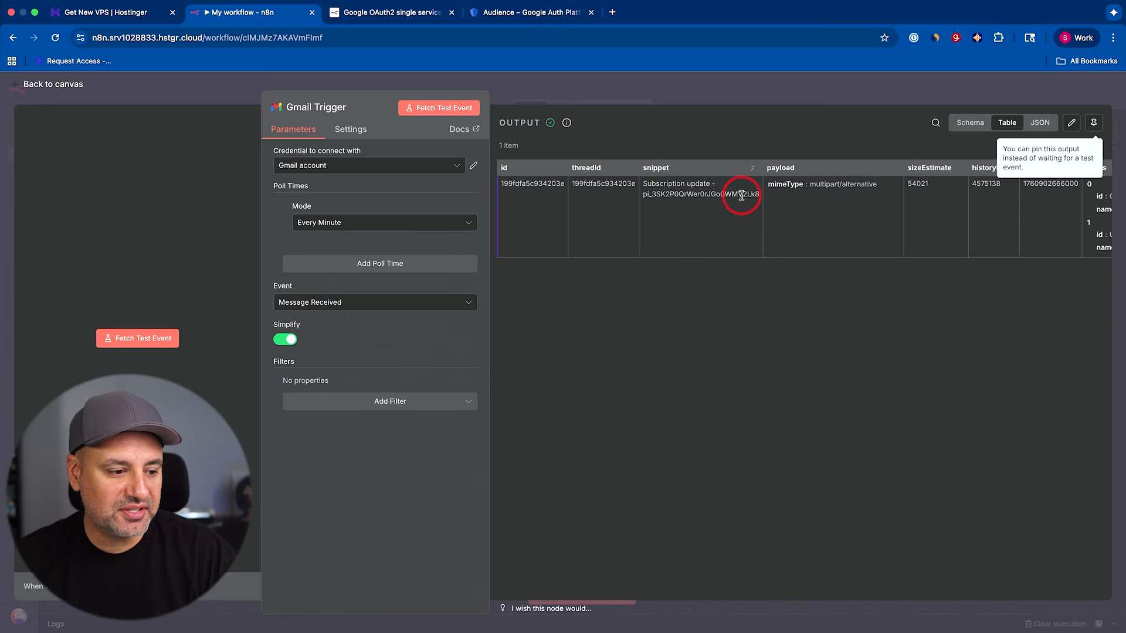
click(565, 81)
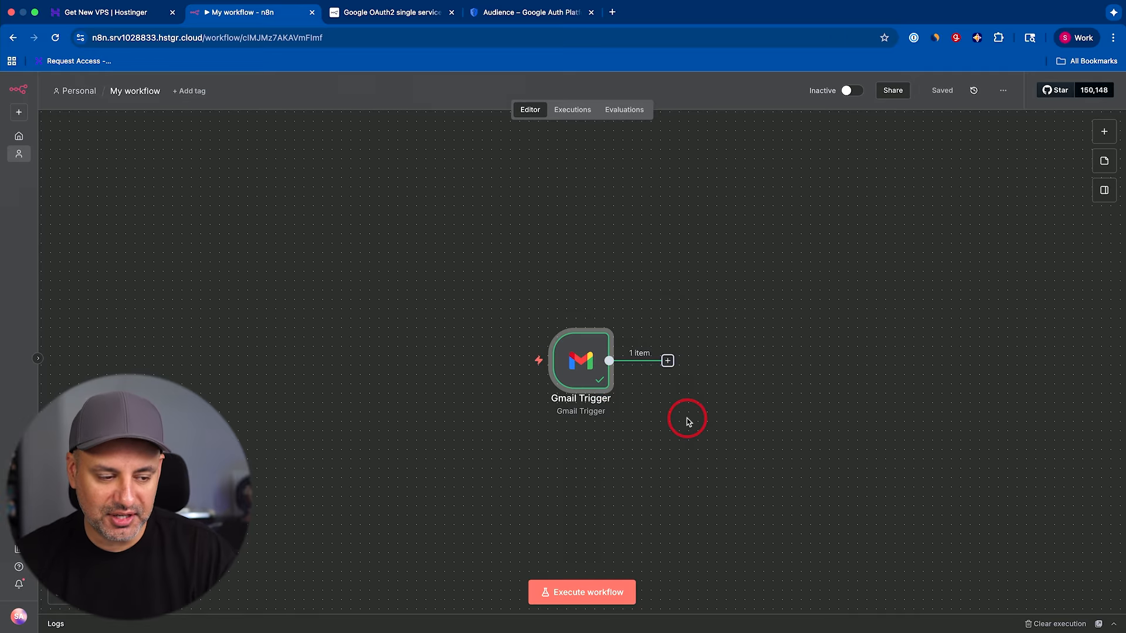
Add OpenAI's "Message a model" action as the node following the Gmail Trigger
scroll(687, 419, right, 1)
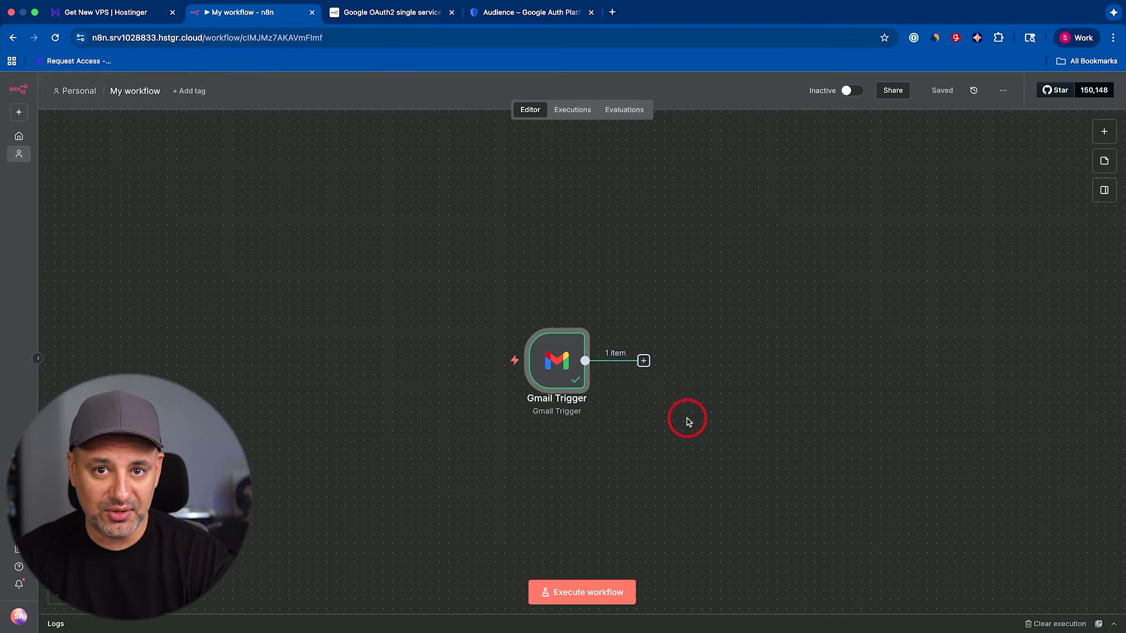
scroll(640, 409, right, 2)
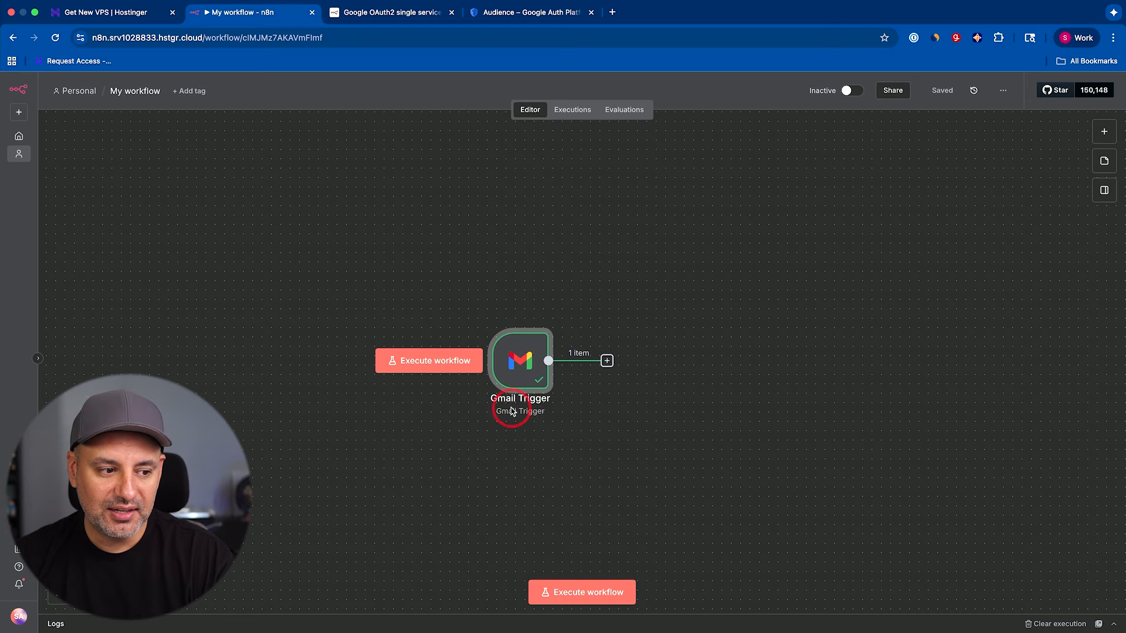
click(607, 361)
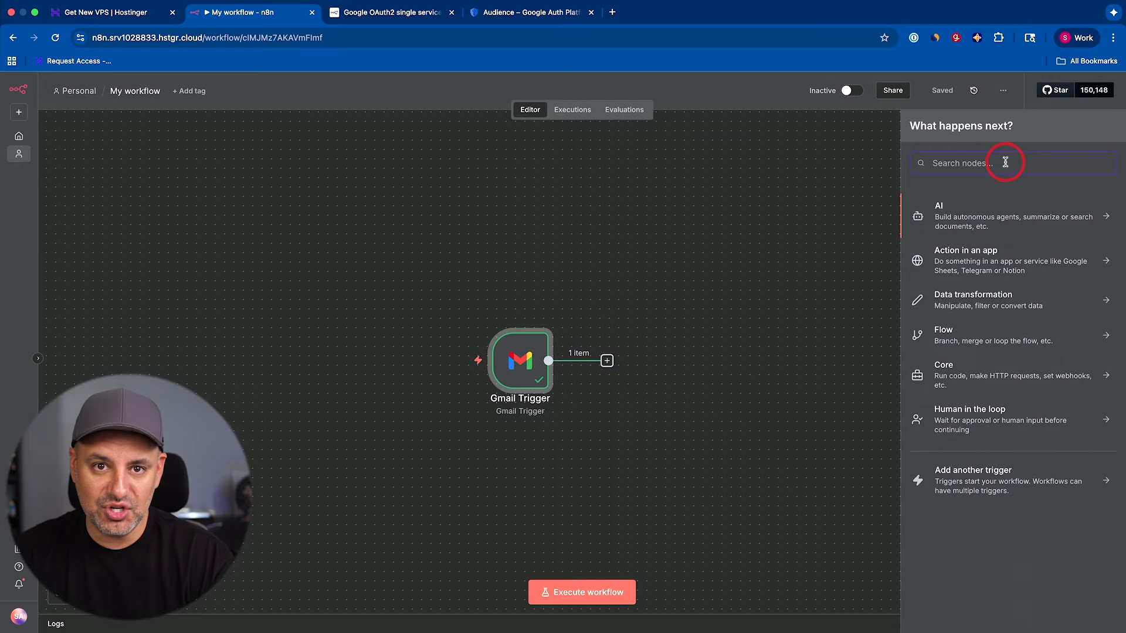
text(openai)
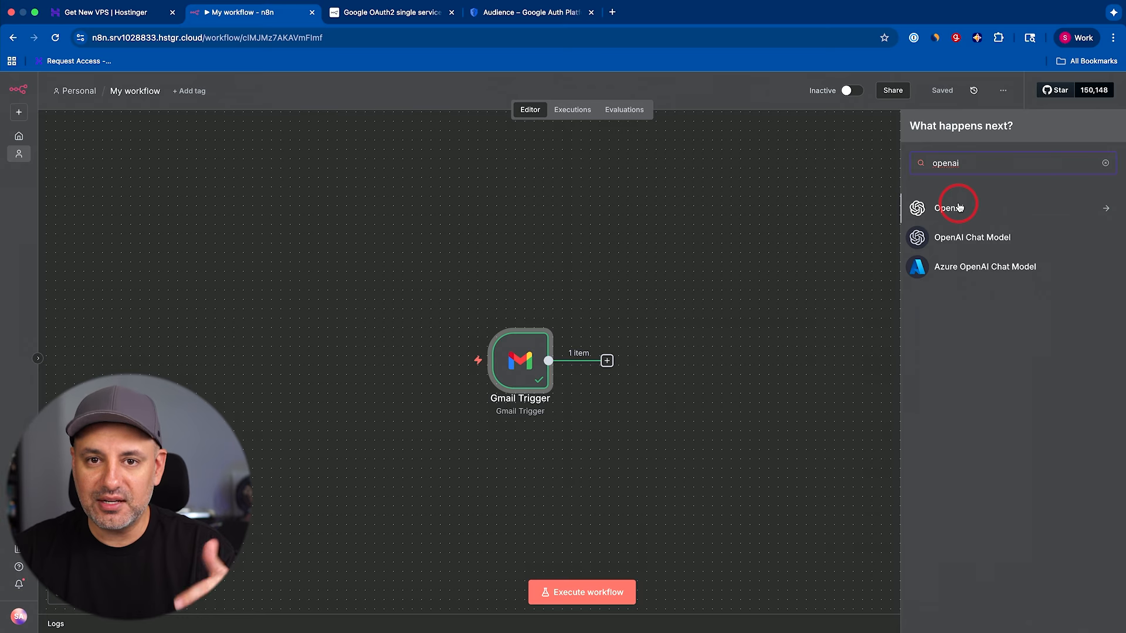
click(973, 210)
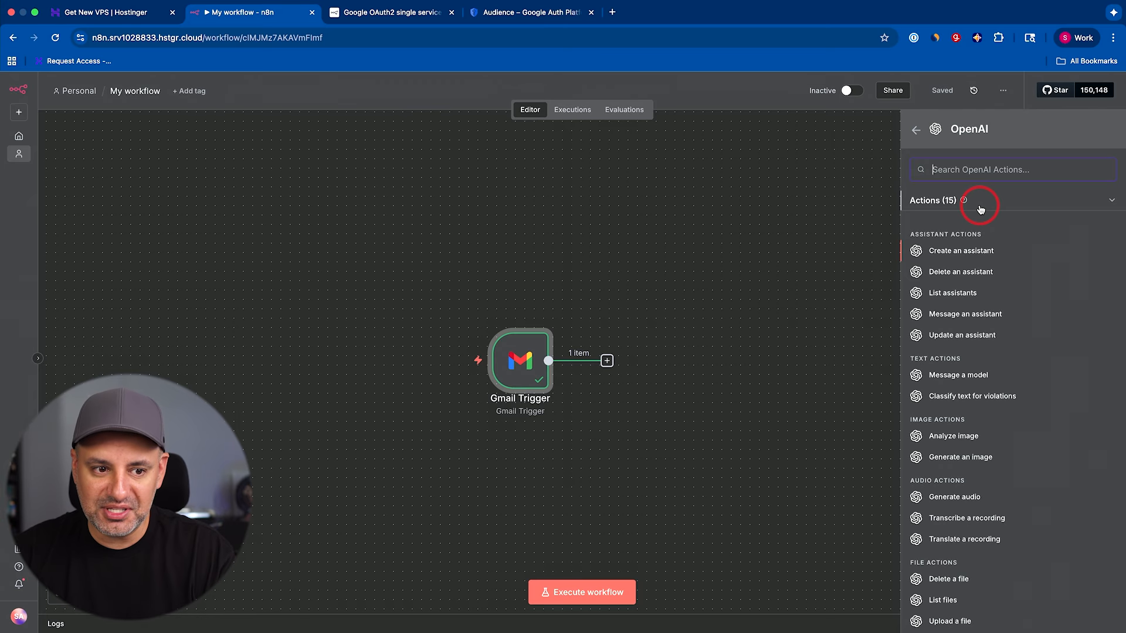
scroll(992, 364, down, 1)
scroll(992, 366, up, 1)
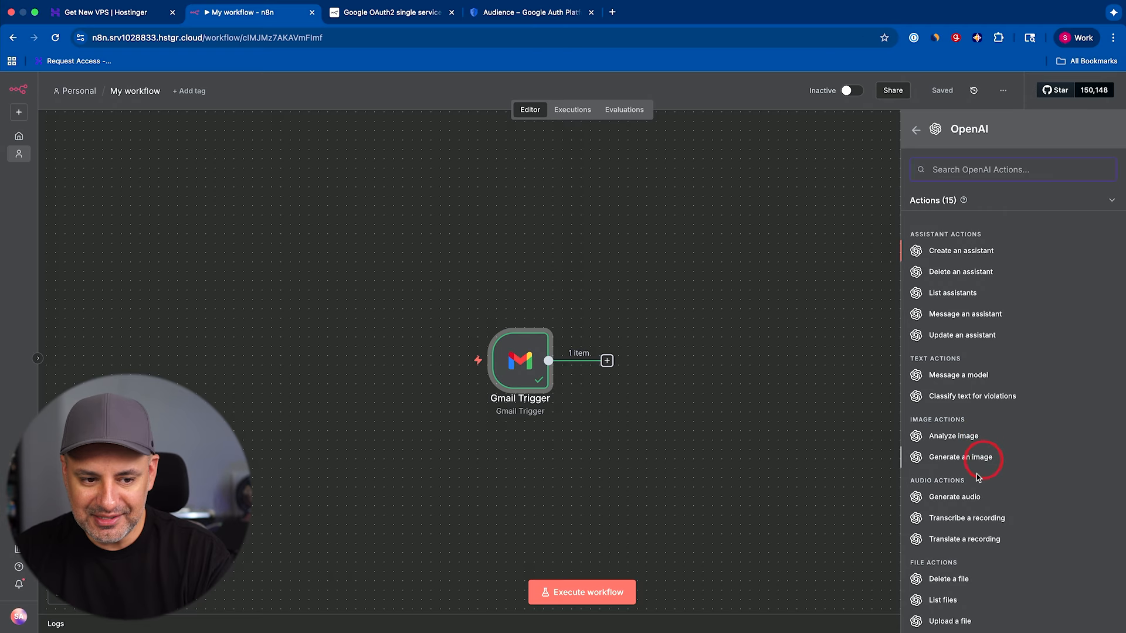
scroll(973, 504, down, 1)
scroll(976, 495, up, 1)
scroll(973, 528, down, 1)
scroll(956, 589, up, 1)
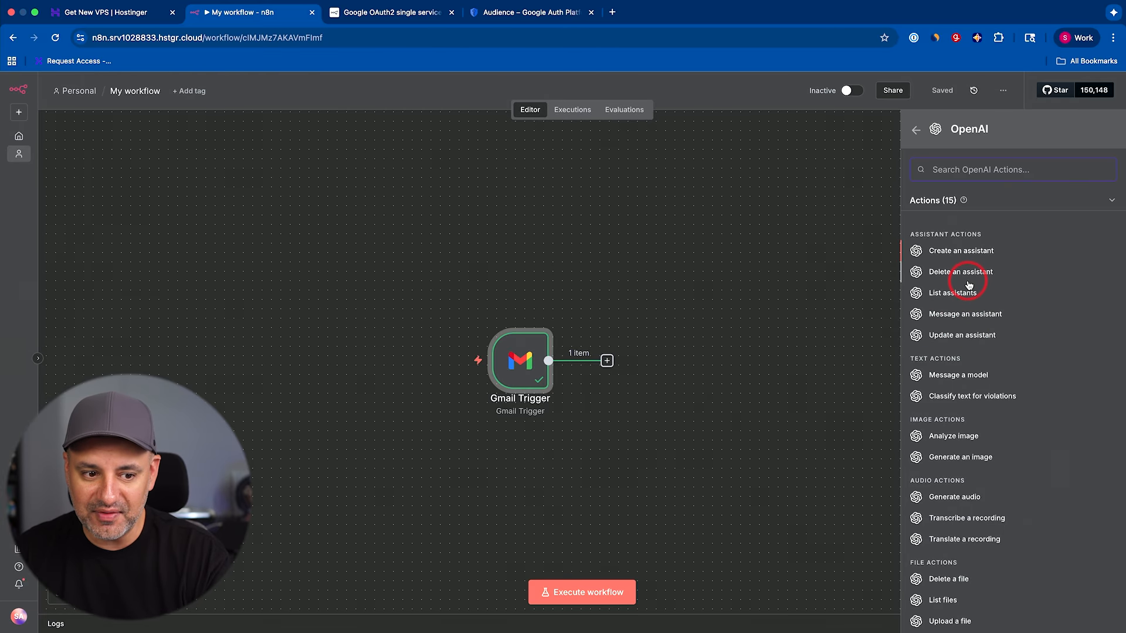
click(968, 380)
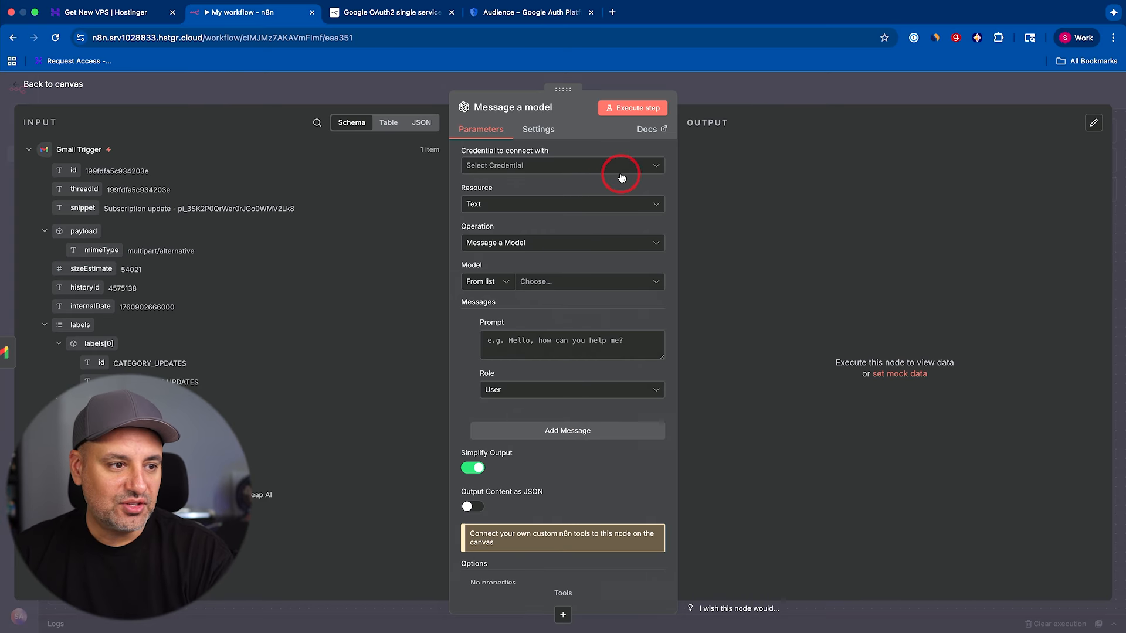
Start a new OpenAI credential for the Message a model node, which requires an API key
click(563, 167)
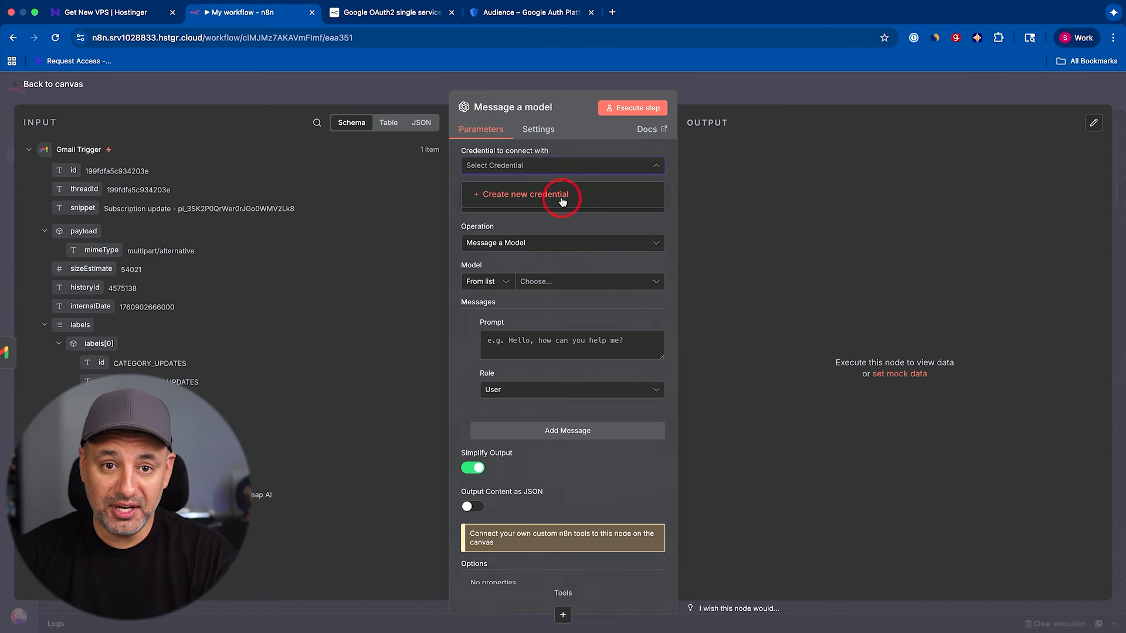
click(535, 198)
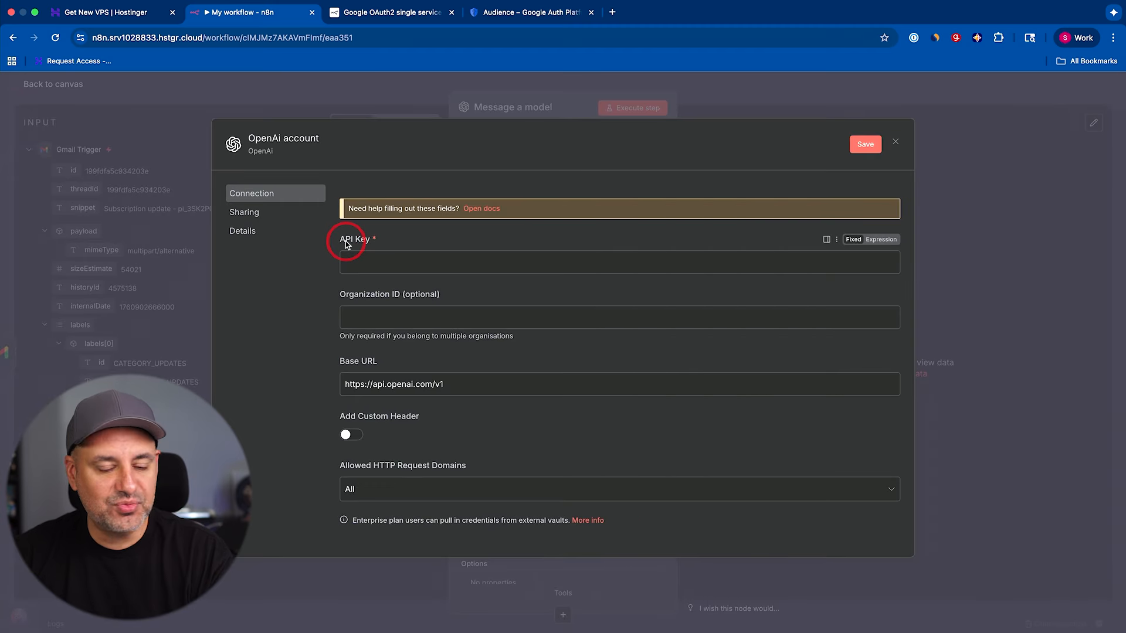
drag(340, 244, 378, 243)
click(386, 241)
Log in to the OpenAI Platform in a new browser tab, generate a secret API key named n8n-hostiner and copy it
click(616, 14)
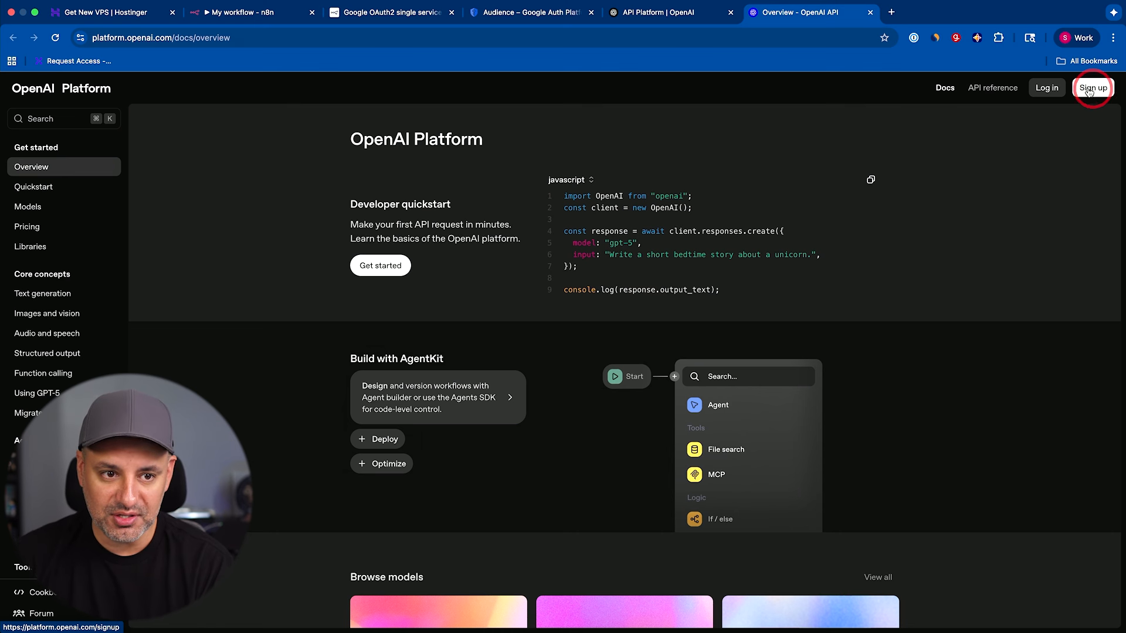
click(1047, 88)
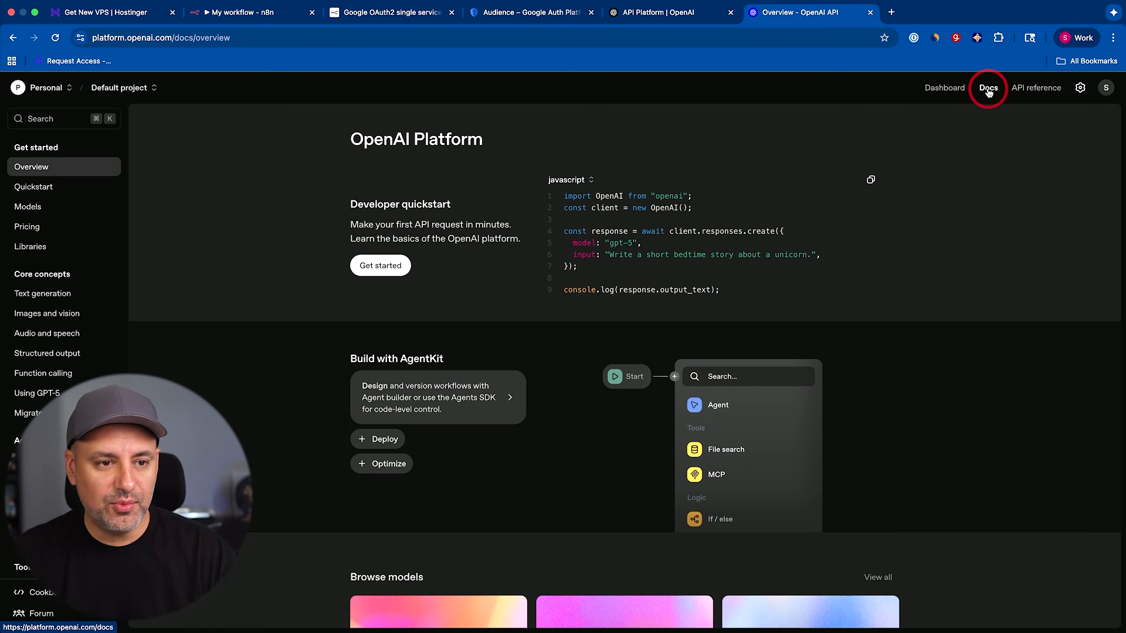
click(949, 91)
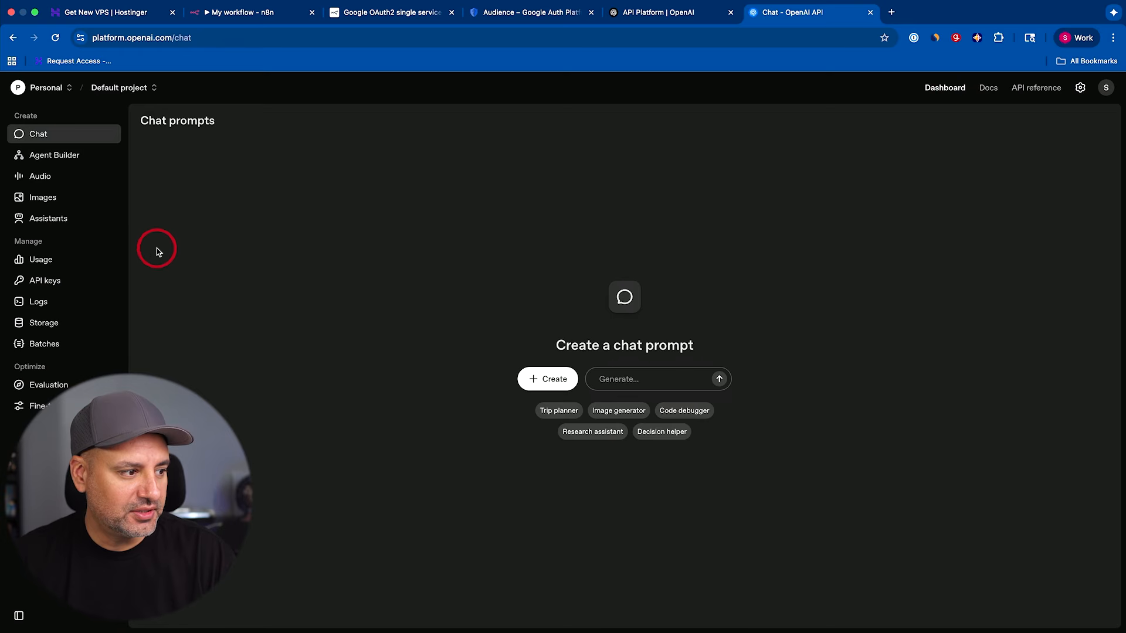
click(50, 284)
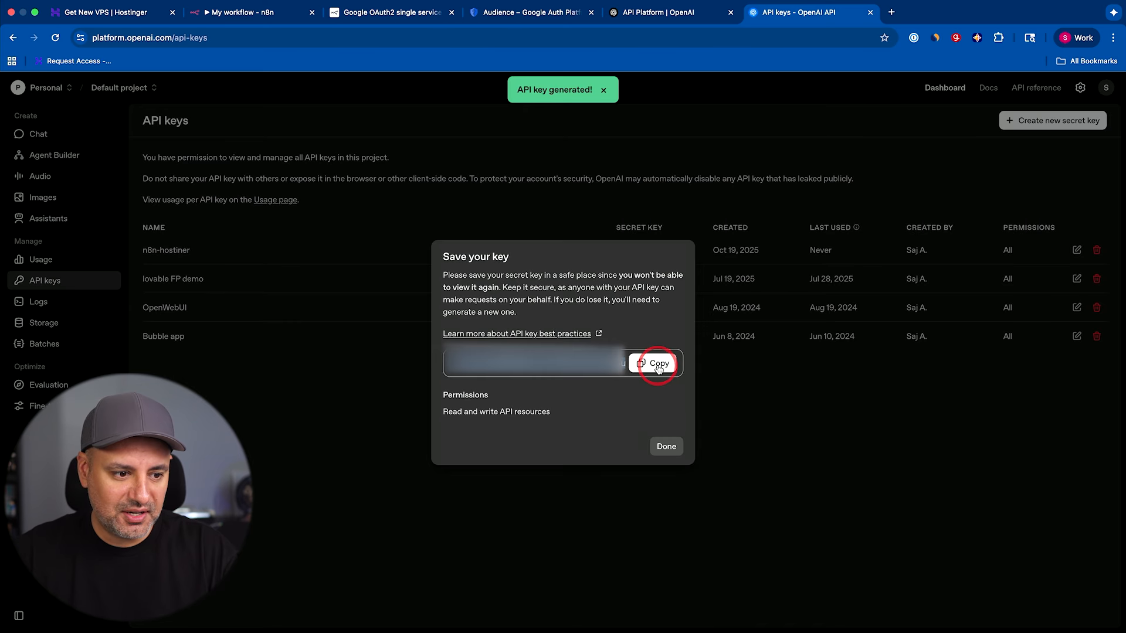
click(658, 365)
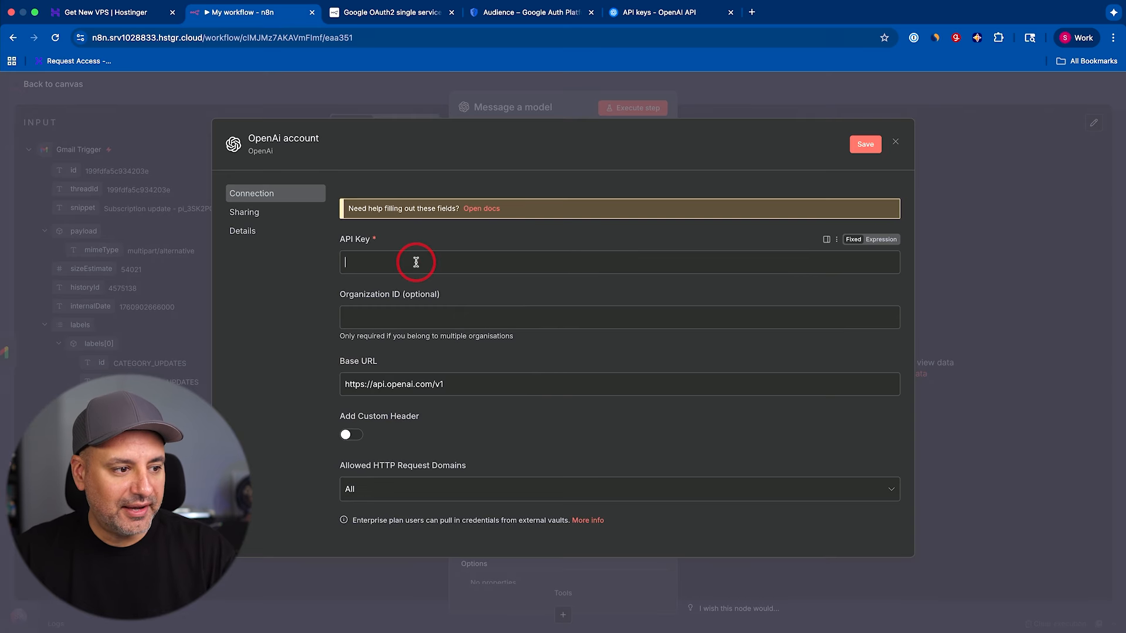
Return to n8n, paste the API key into the OpenAI credential, save it and close the credential settings
click(411, 262)
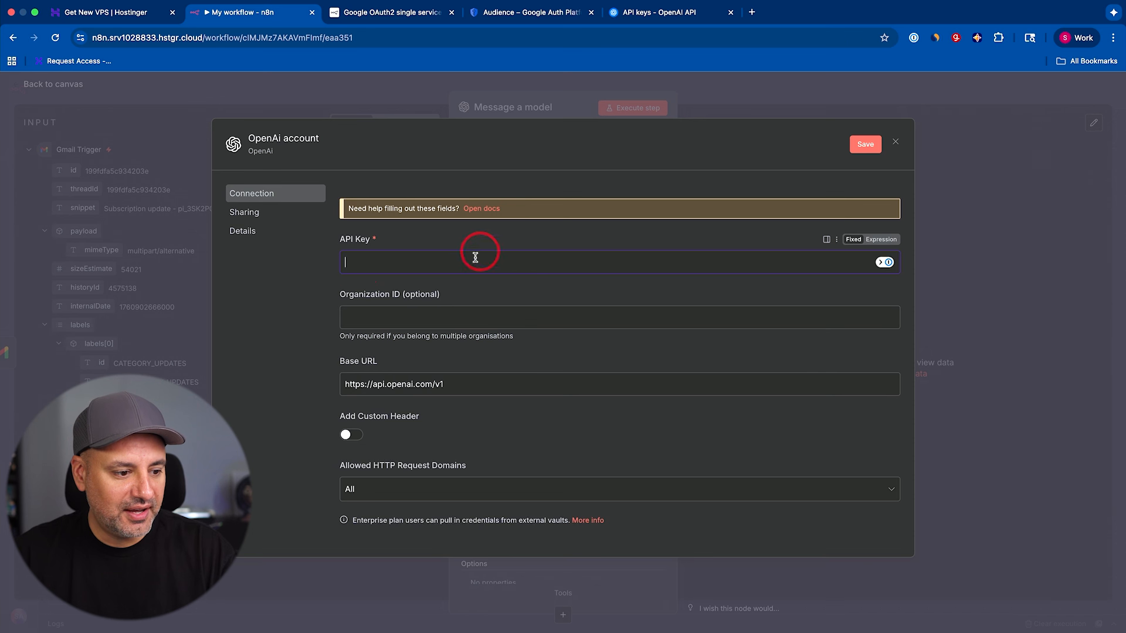
scroll(495, 471, down, 2)
scroll(495, 470, up, 2)
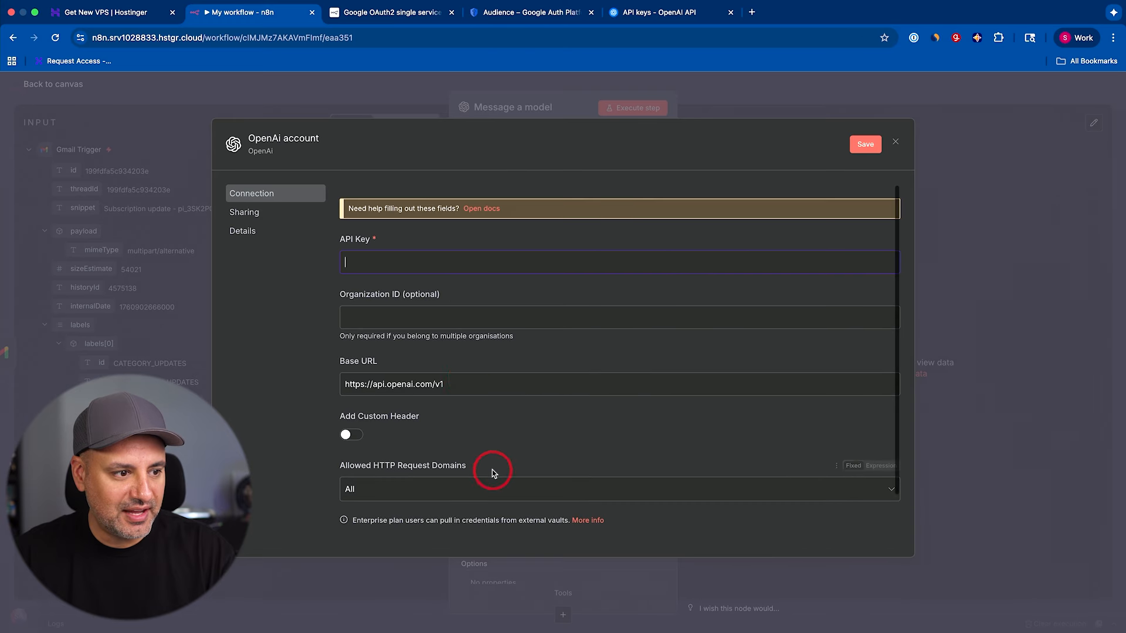
key(super+v)
click(866, 145)
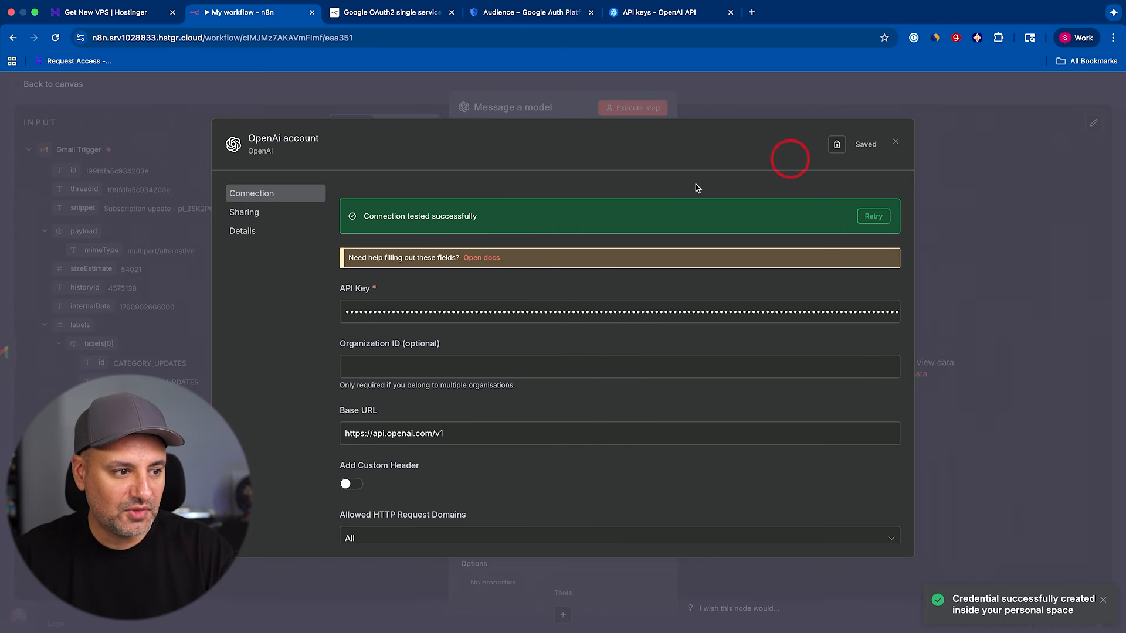
click(896, 142)
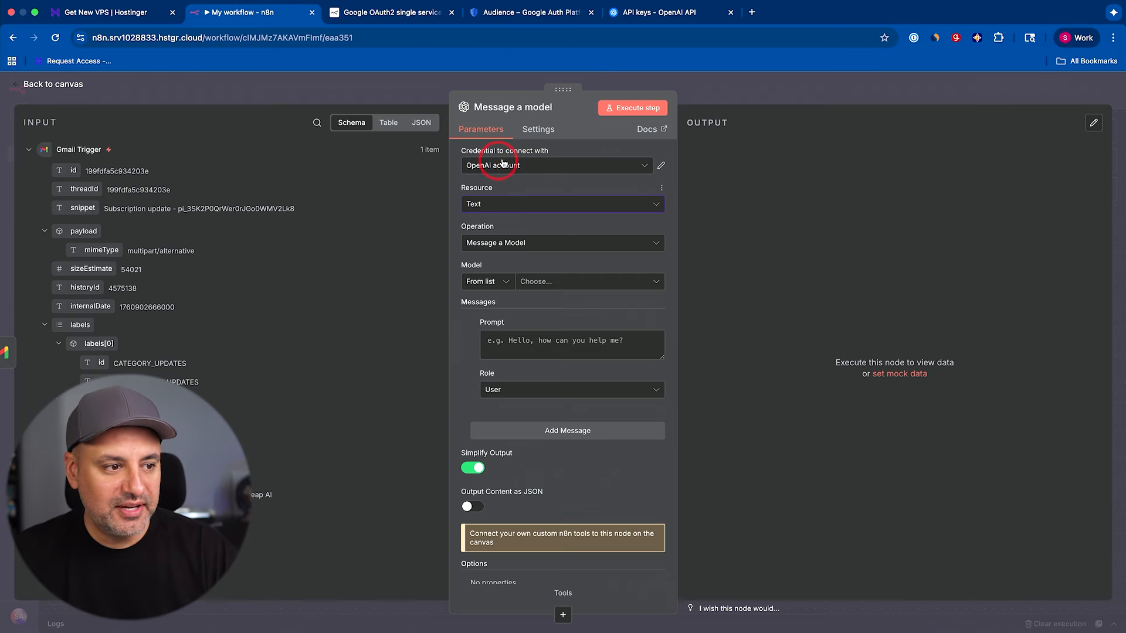
Set the Message a model node's resource to Text and its operation to Message a Model
click(500, 205)
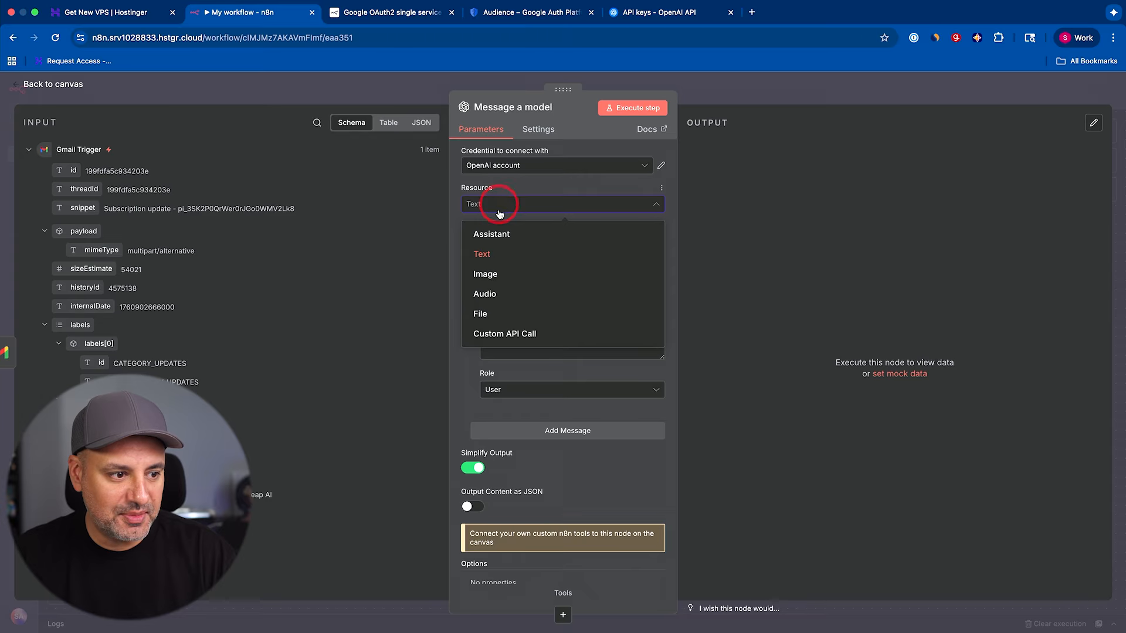
click(496, 251)
click(542, 250)
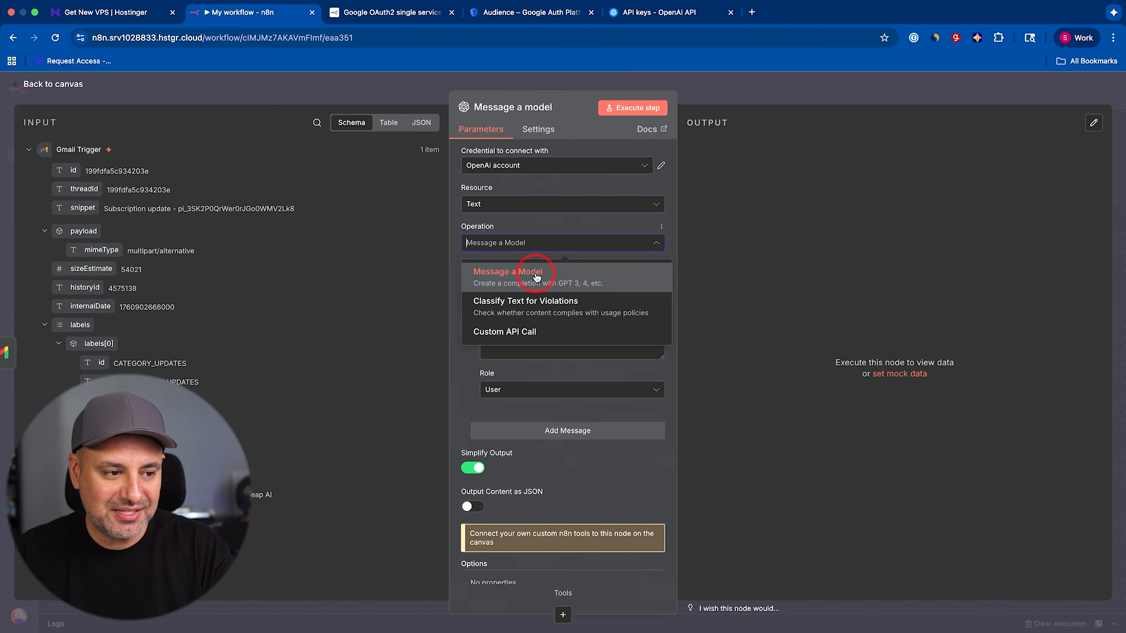
click(535, 277)
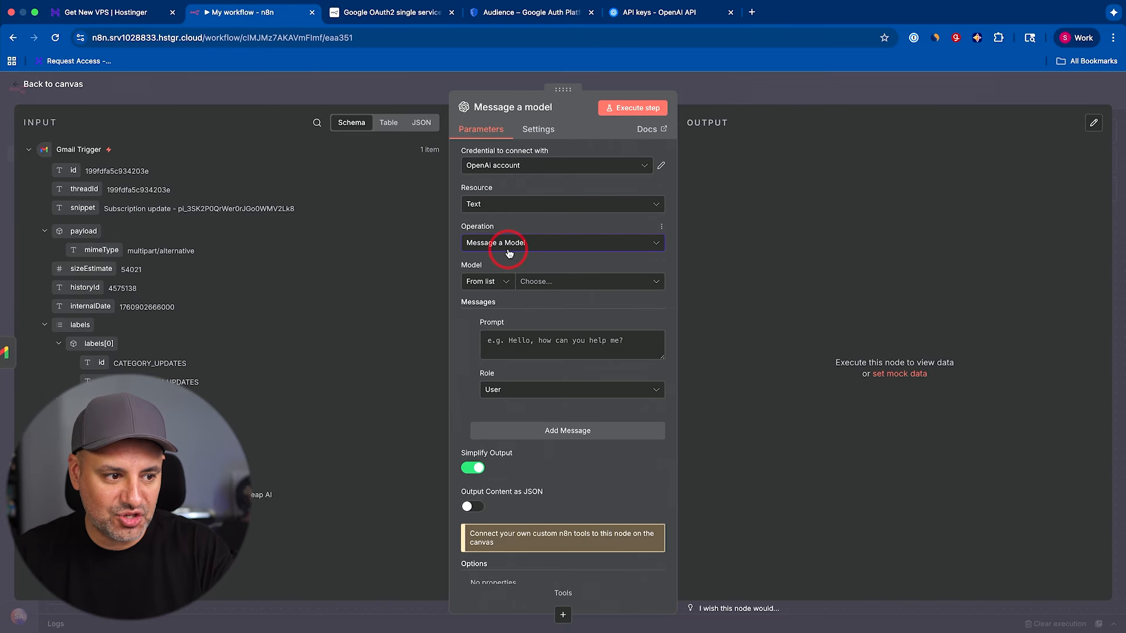
Choose GPT-5-MINI as the node's model and set the message prompt to Fixed mode
click(561, 283)
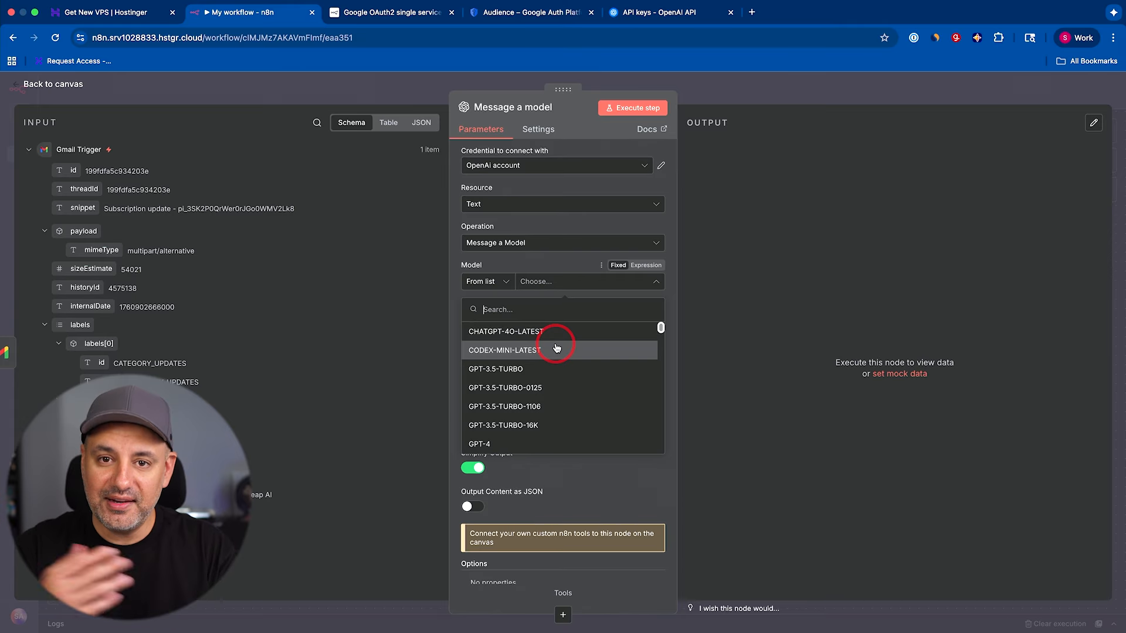
scroll(560, 352, down, 8)
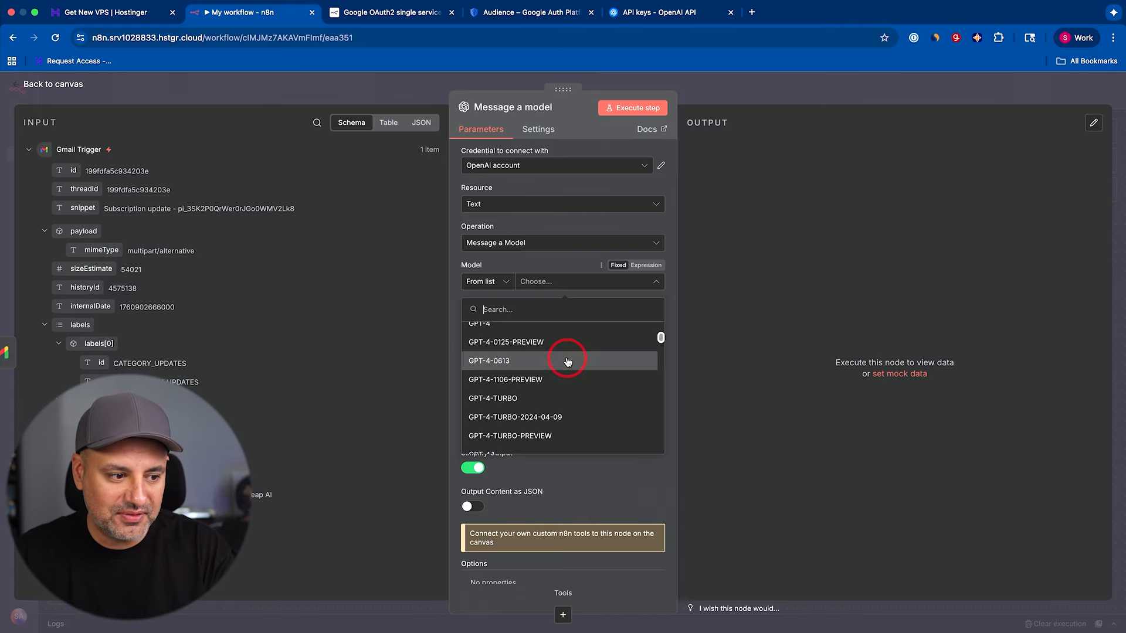
scroll(568, 362, down, 10)
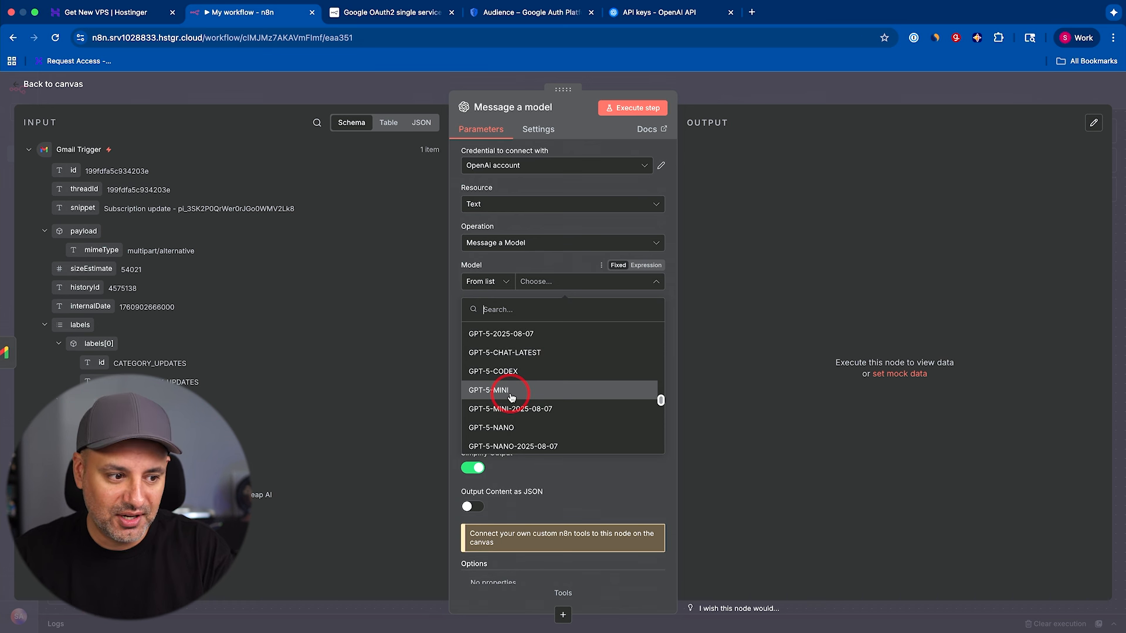
scroll(504, 376, up, 1)
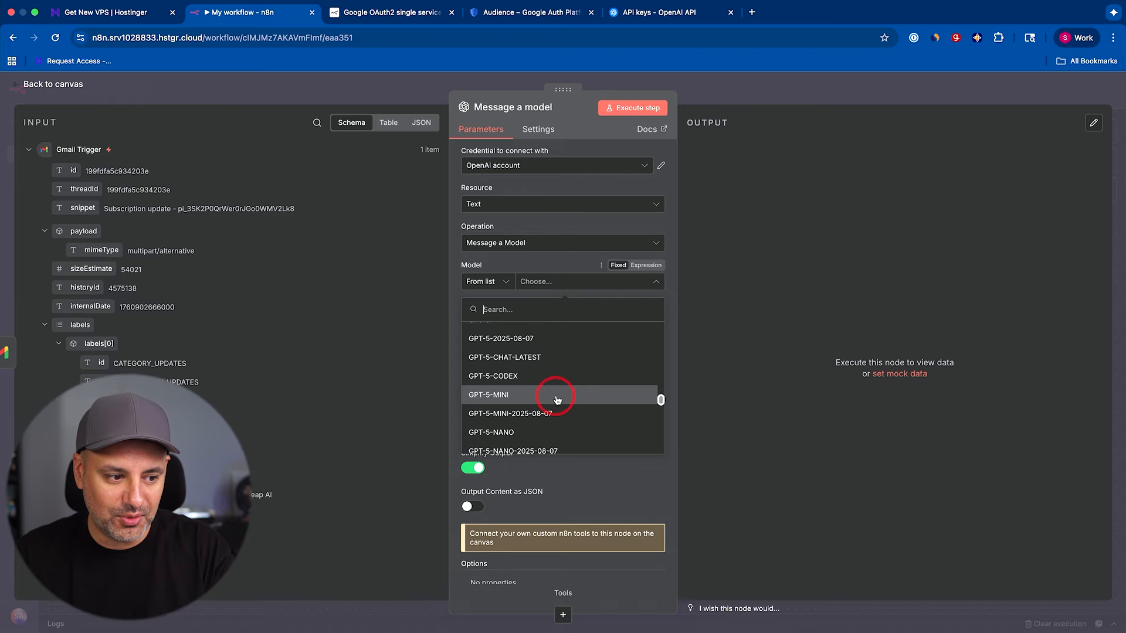
scroll(559, 398, down, 1)
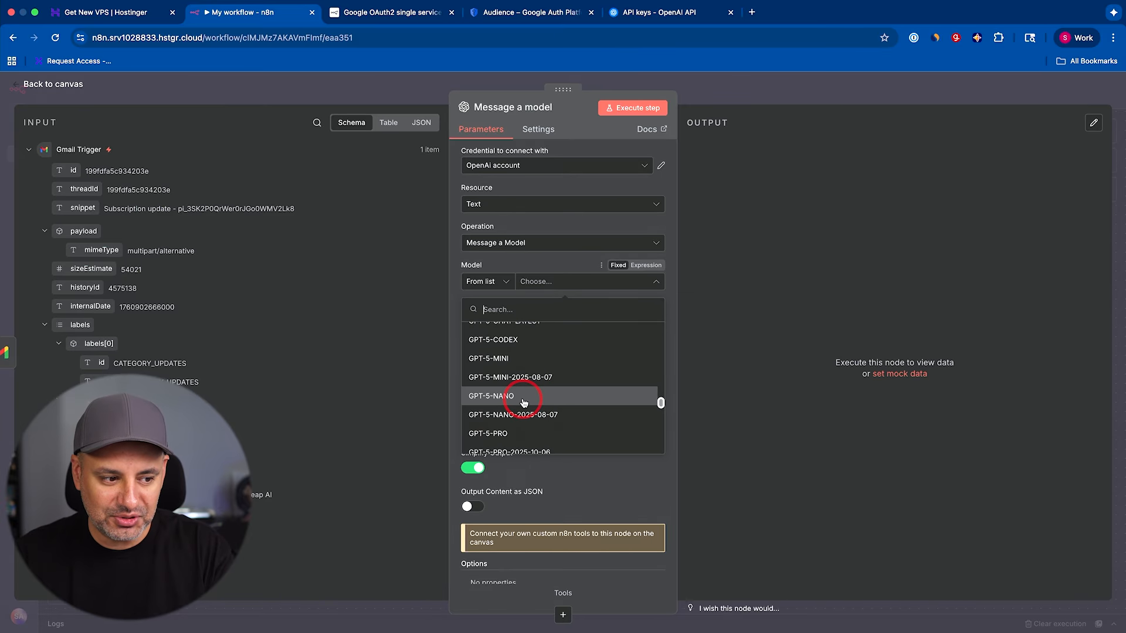
scroll(524, 402, up, 8)
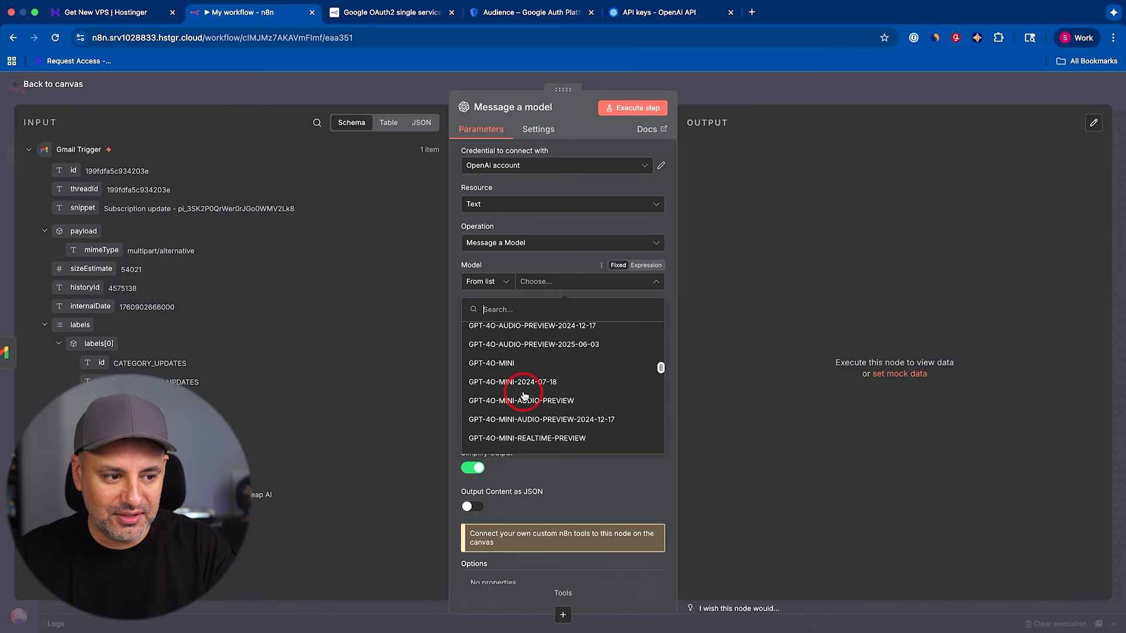
scroll(524, 396, down, 8)
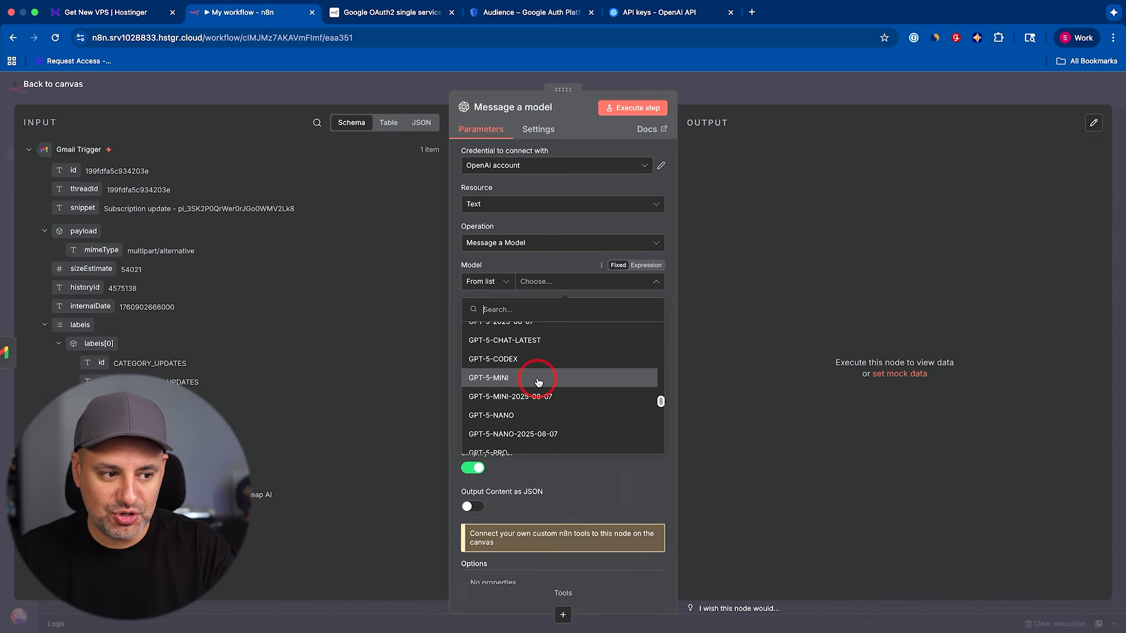
click(538, 382)
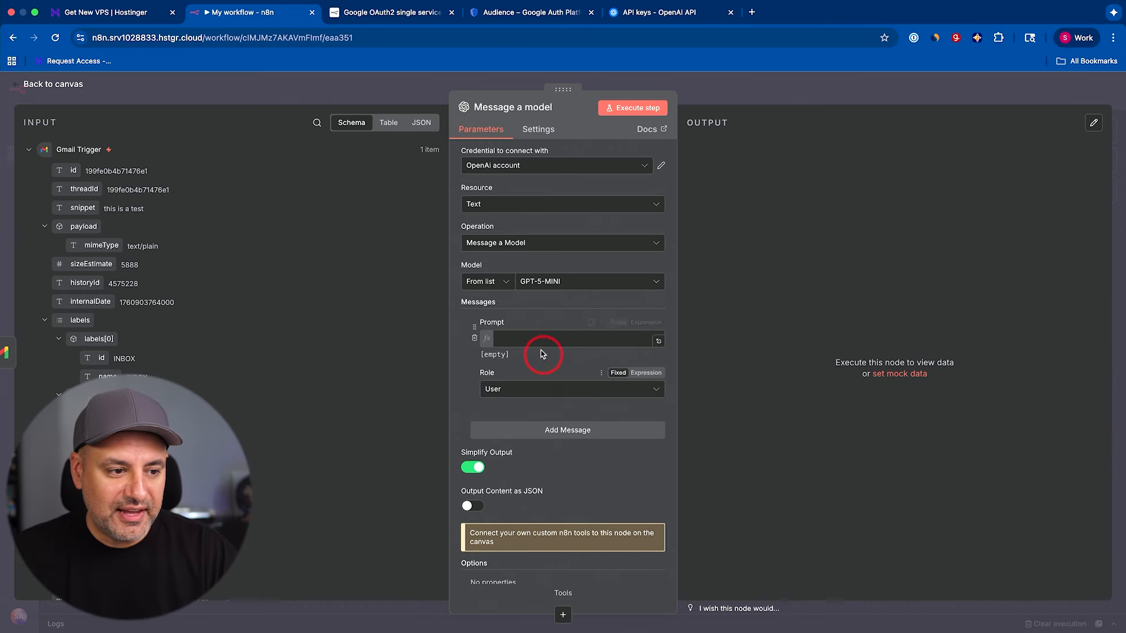
click(617, 323)
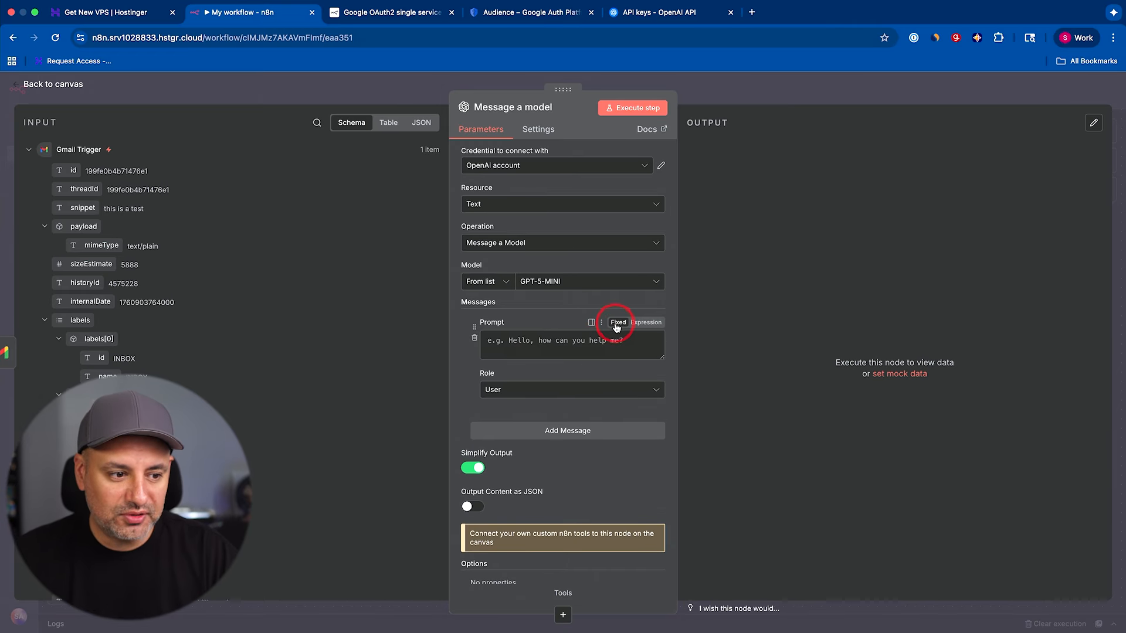
Set the Message a model prompt to Expression mode and map the Gmail Trigger's snippet field into it as {{ $json.snippet }}
click(649, 324)
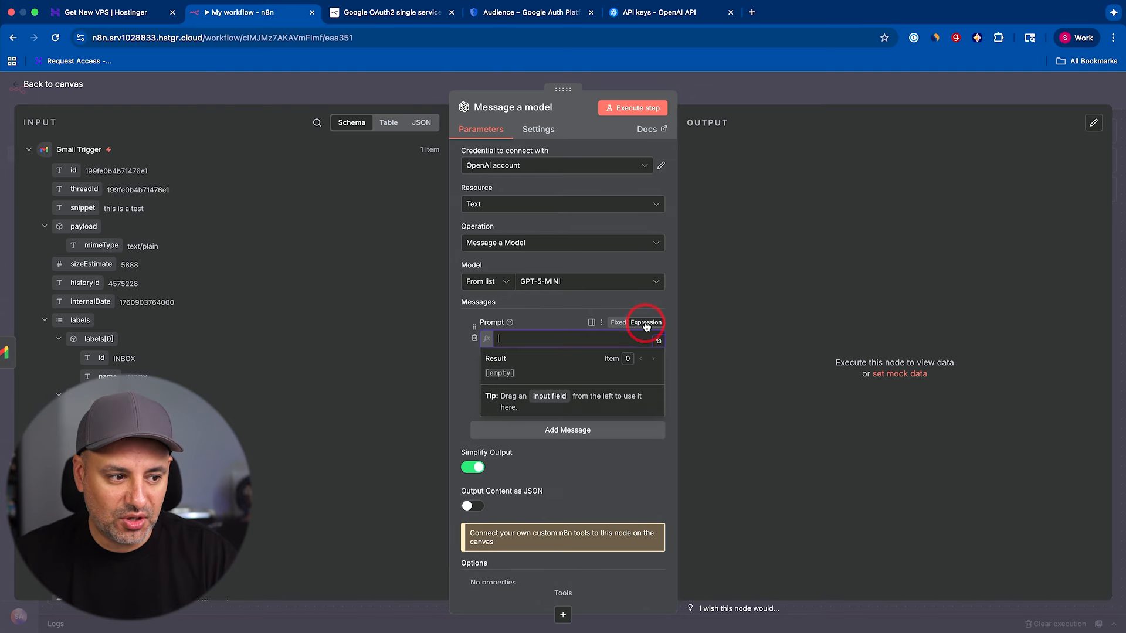
click(616, 323)
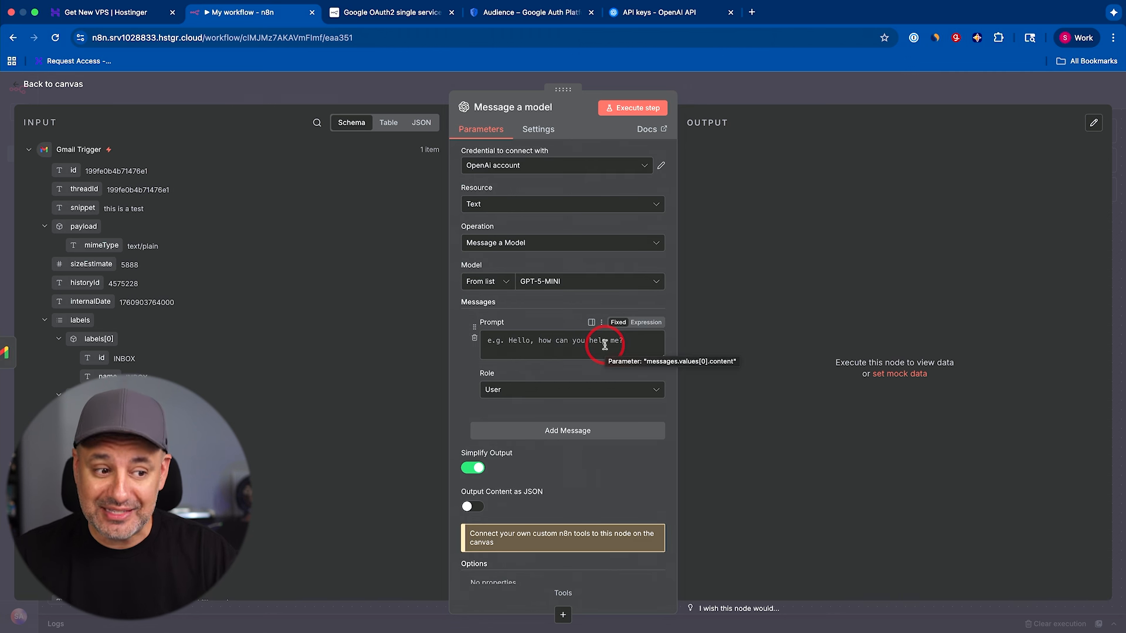
click(647, 324)
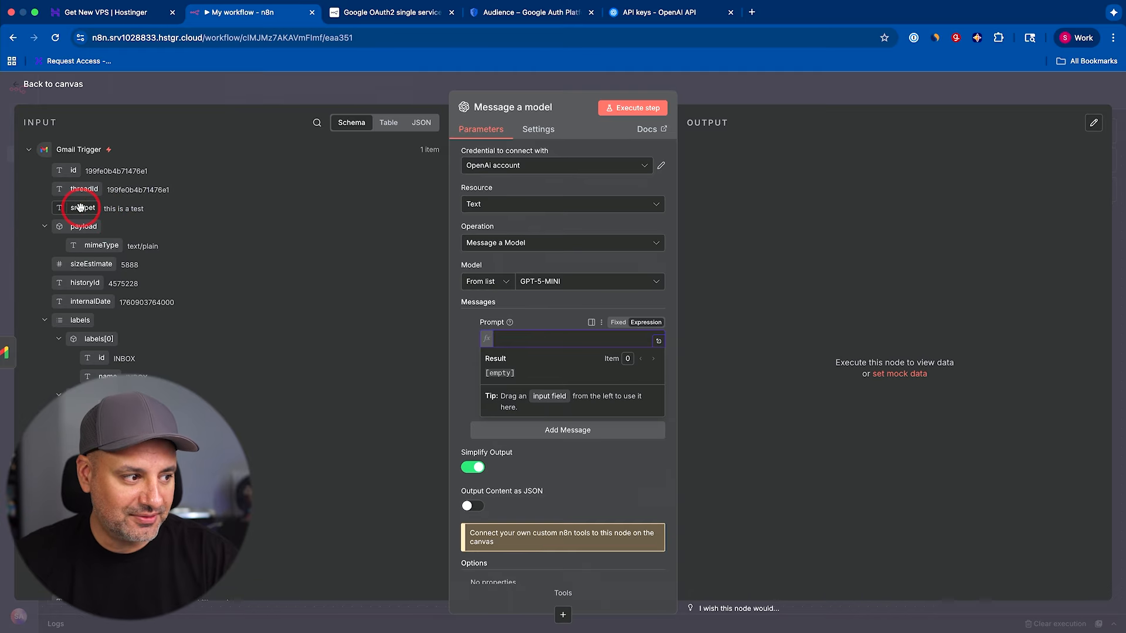
drag(68, 209, 555, 338)
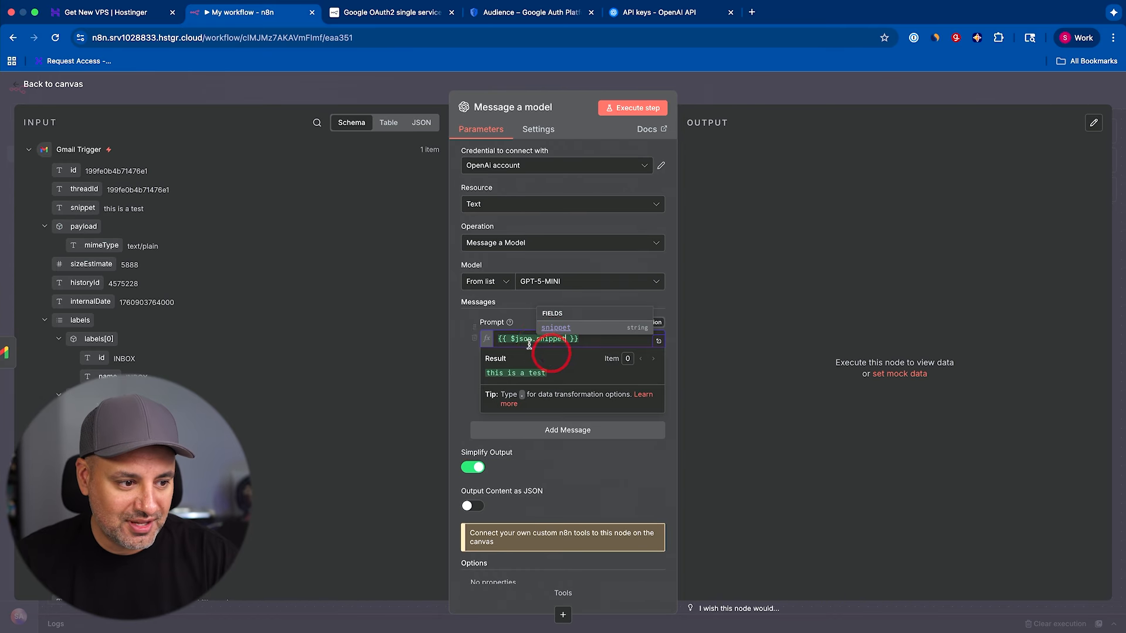
click(462, 318)
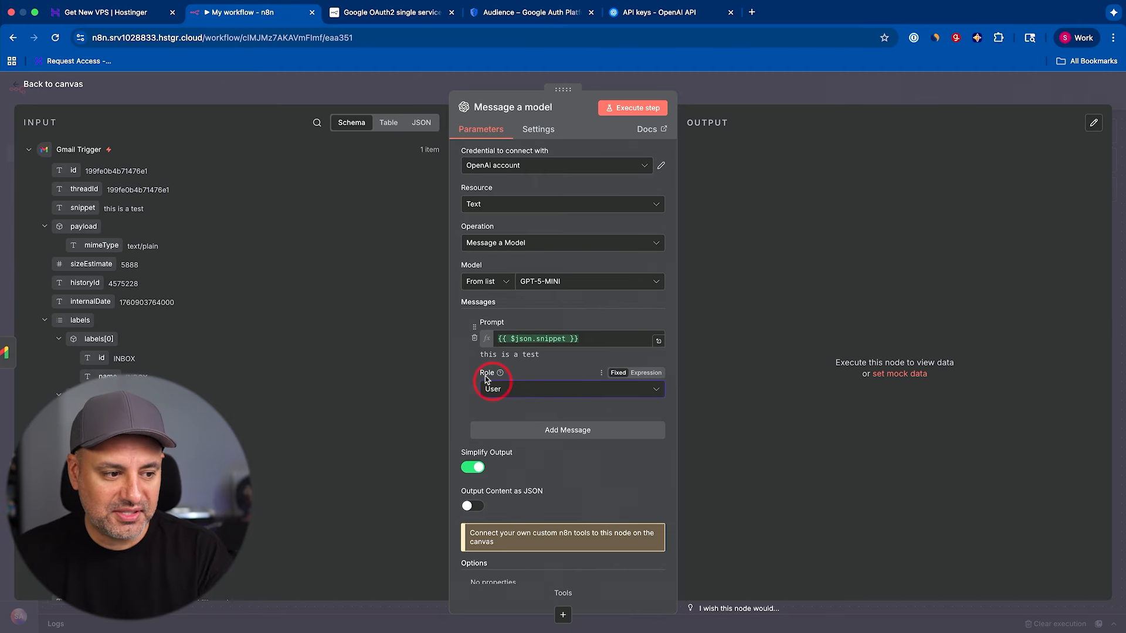
Review the message role choices, keep User, execute the Message a model node and return to the canvas
click(522, 389)
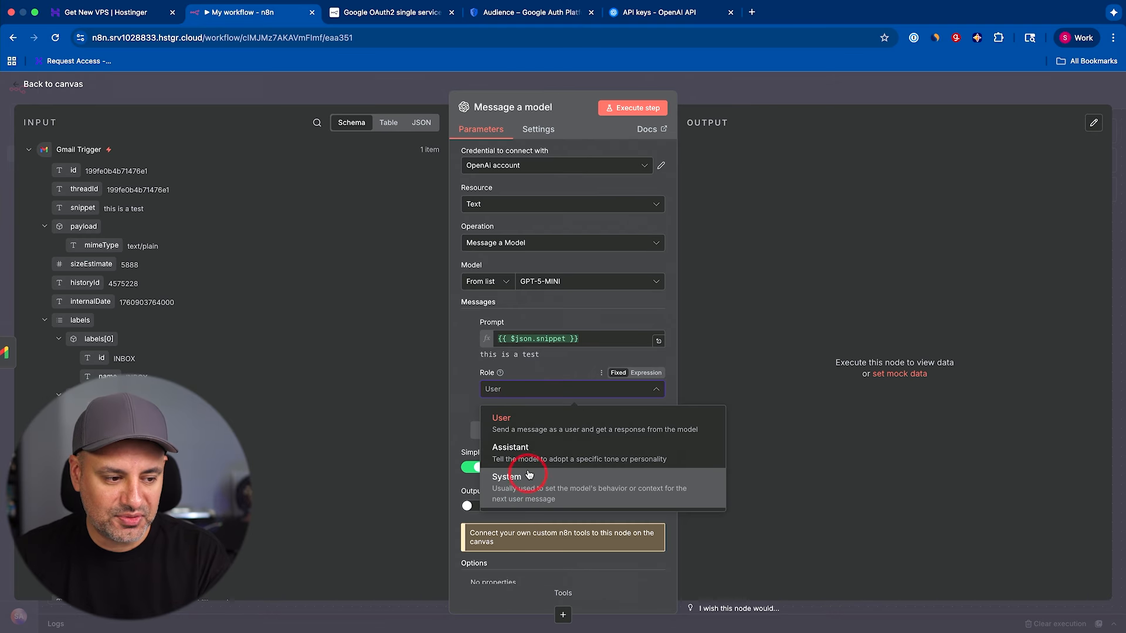
click(533, 389)
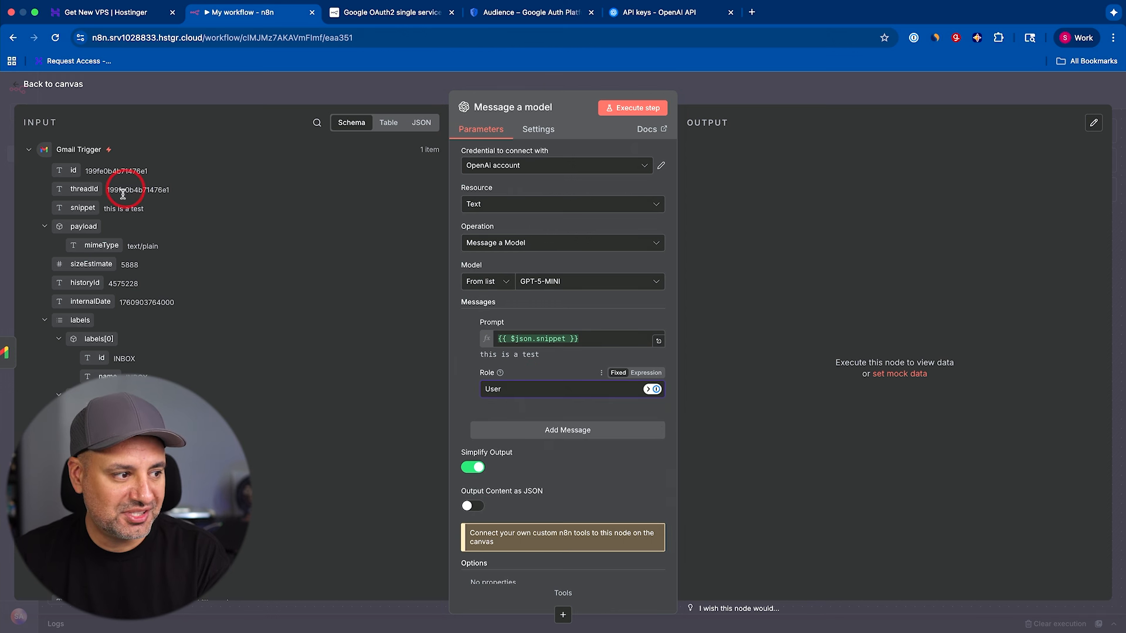
click(589, 414)
click(646, 374)
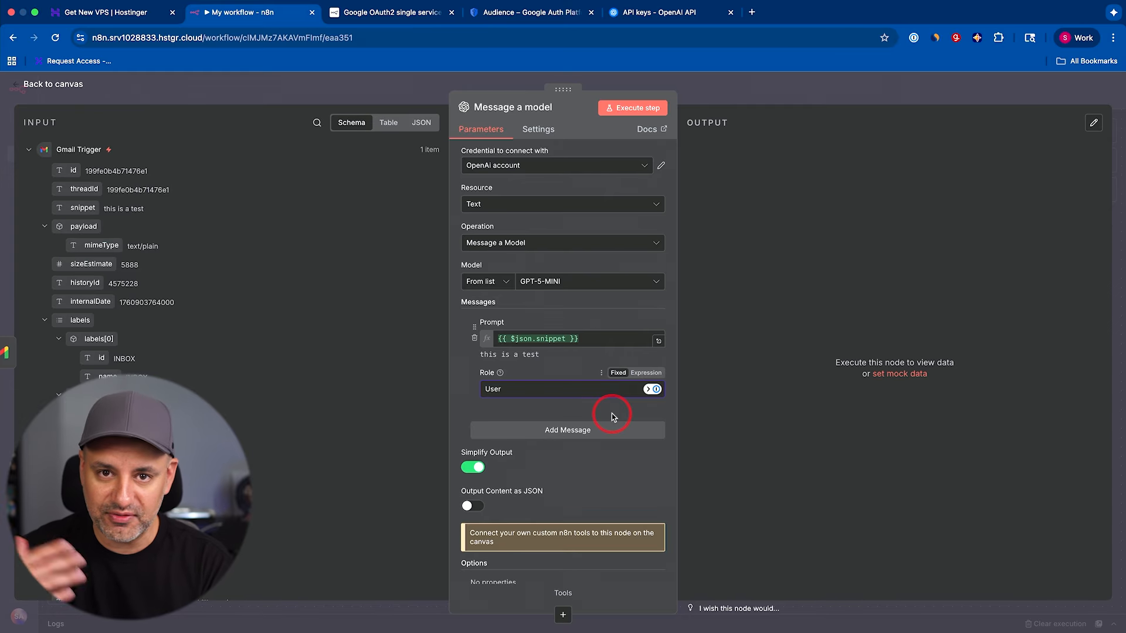
click(614, 115)
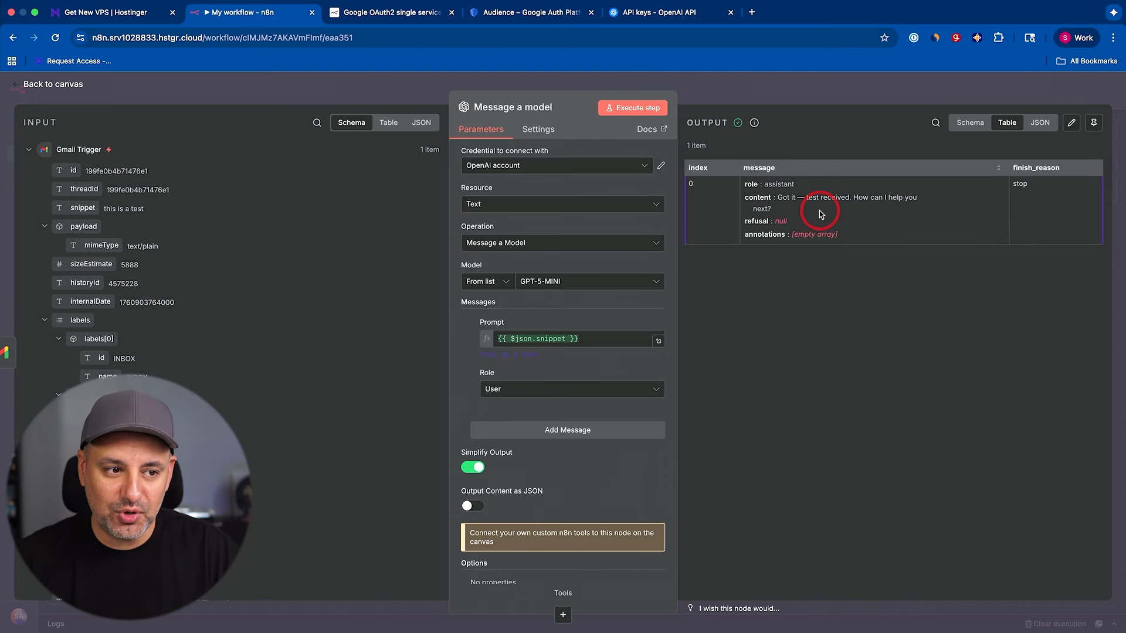
click(519, 78)
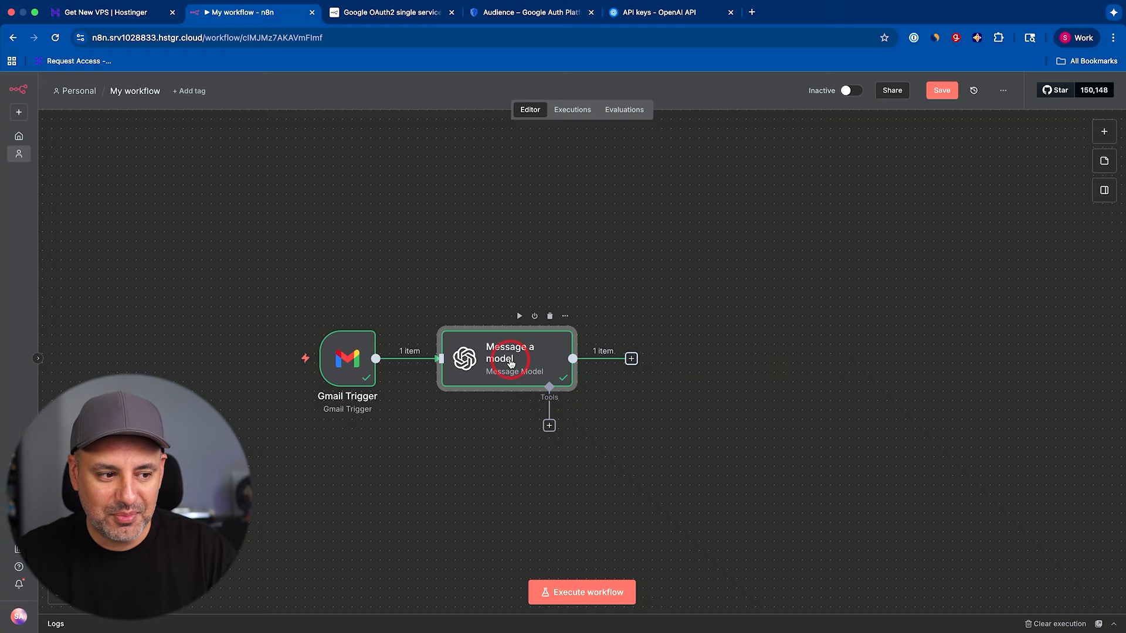
Delete the Message a model node and add an AI Agent node after the Gmail Trigger in its place
click(549, 318)
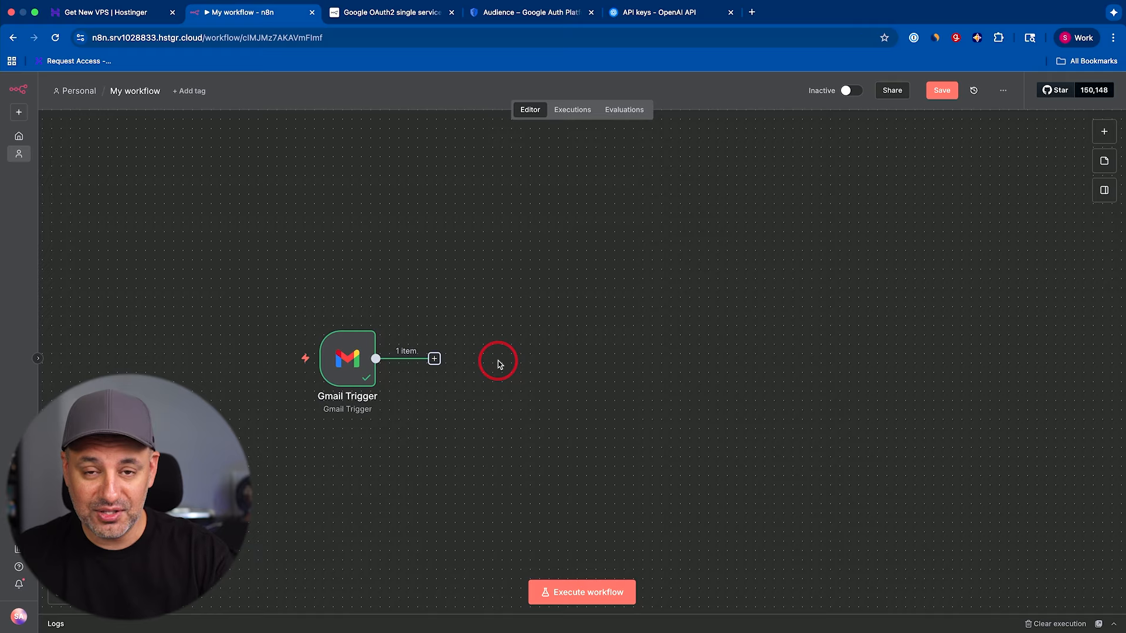
click(433, 358)
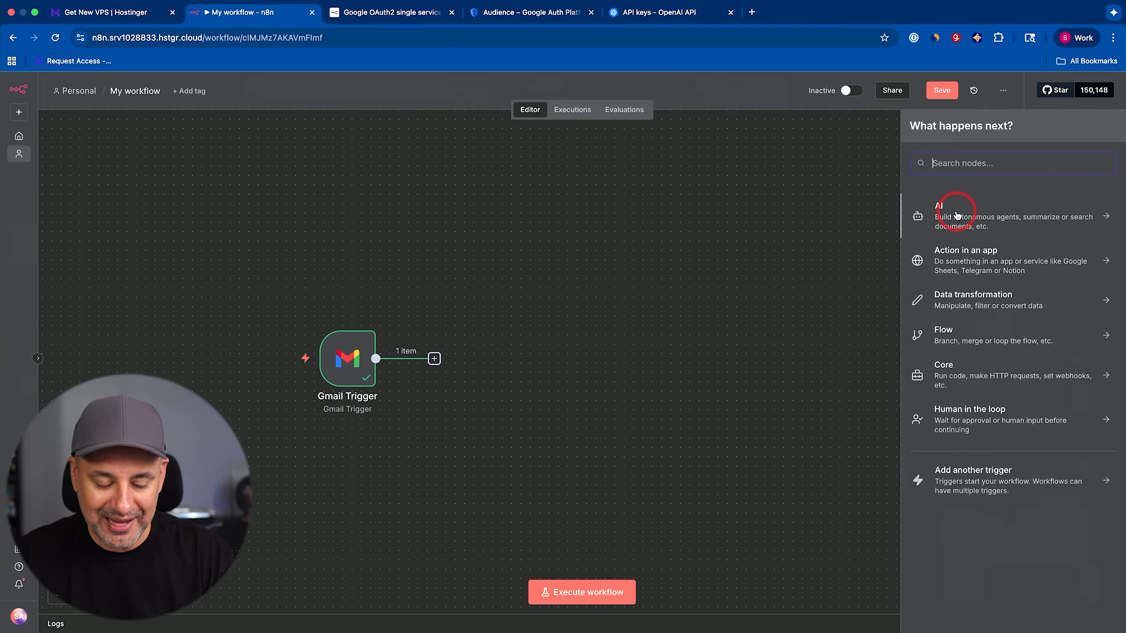
text(ai a)
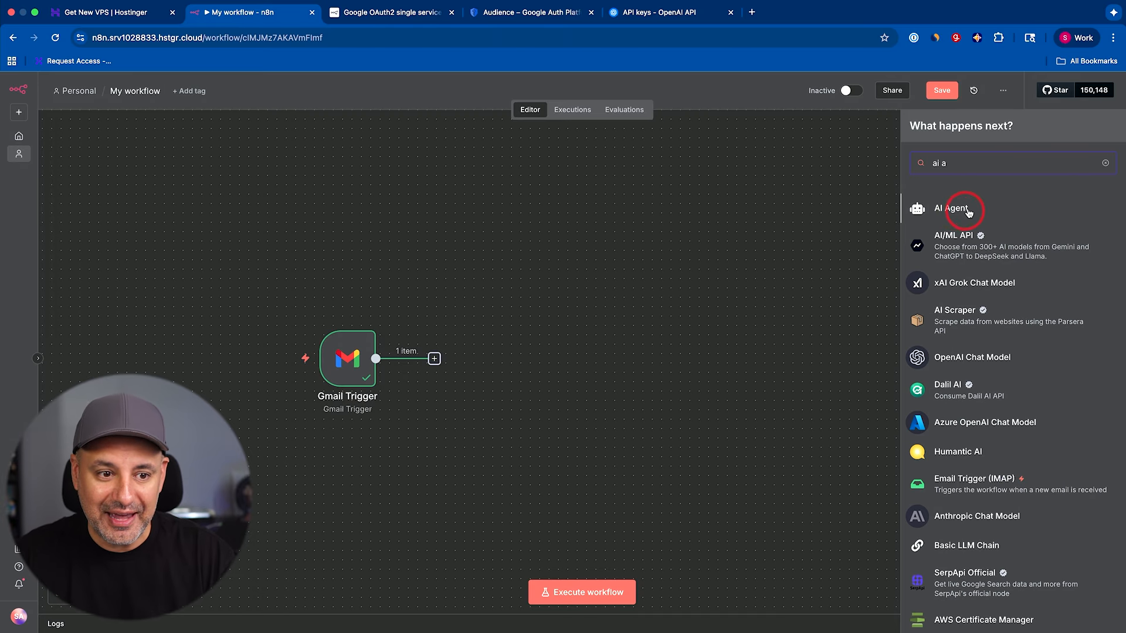
click(978, 211)
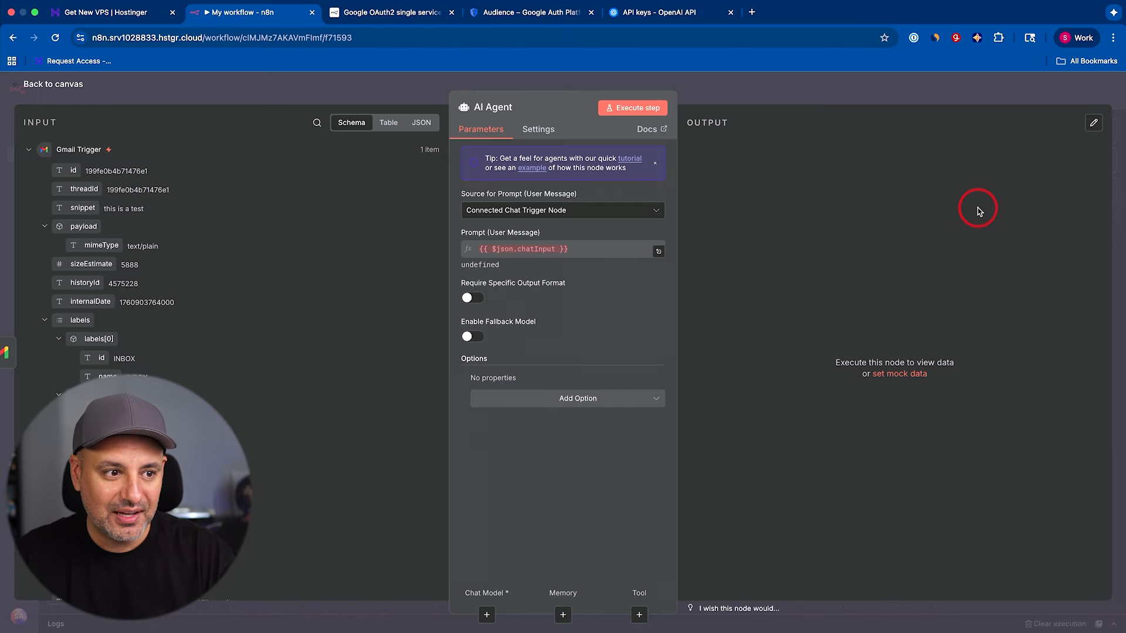
click(706, 86)
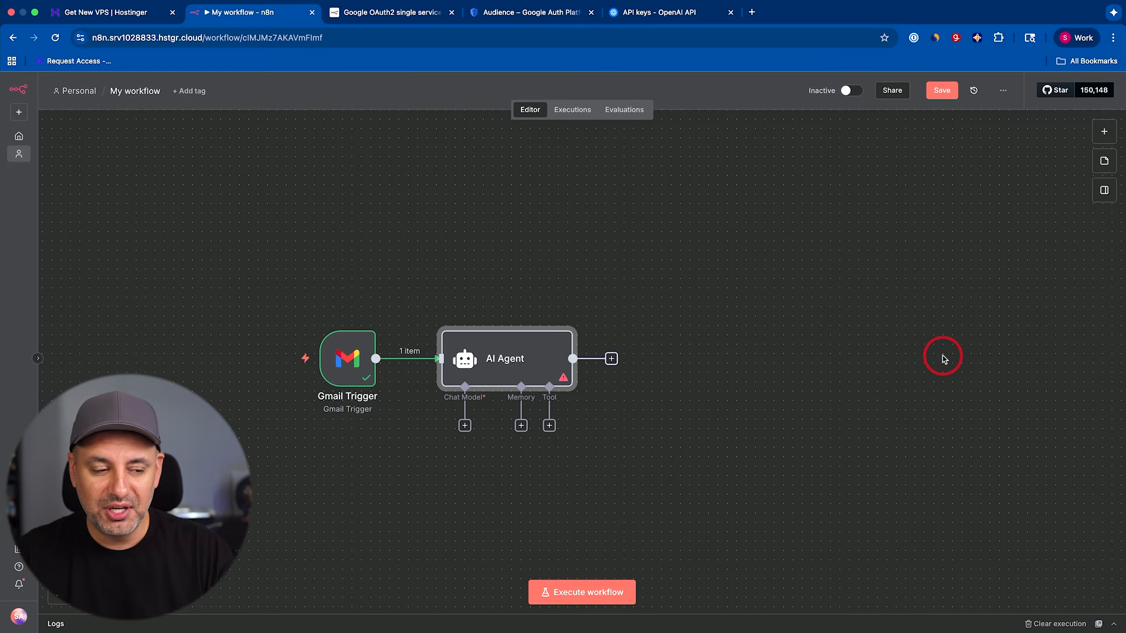
Set the AI Agent's prompt source to Define below and map the Gmail snippet into the user message as the expression {{ $json.snippet }}
double_click(497, 359)
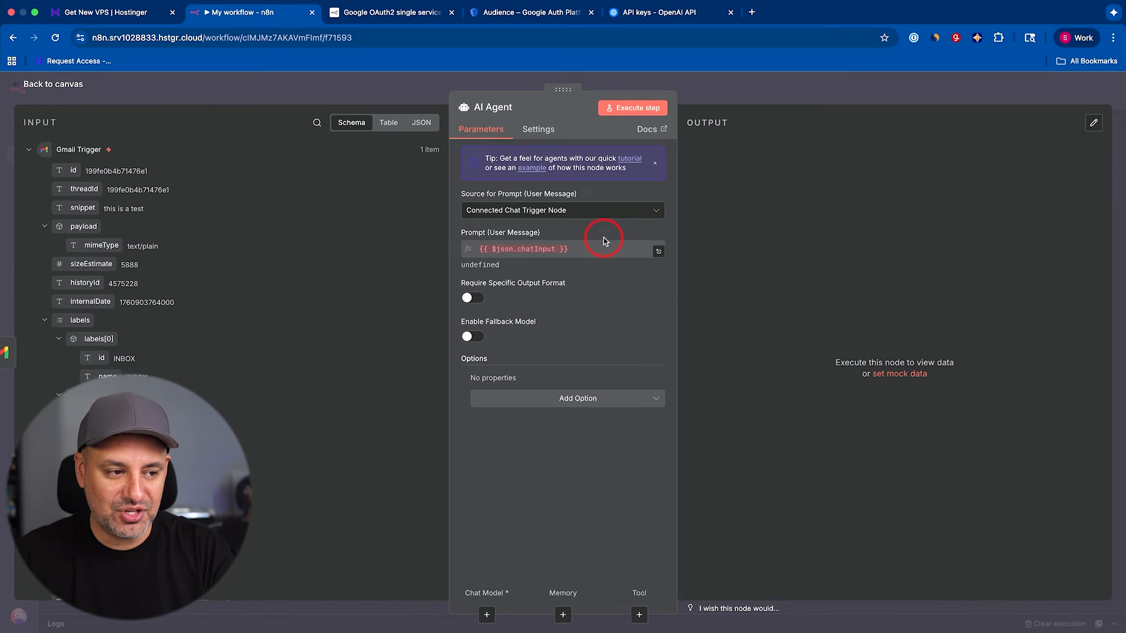
click(559, 217)
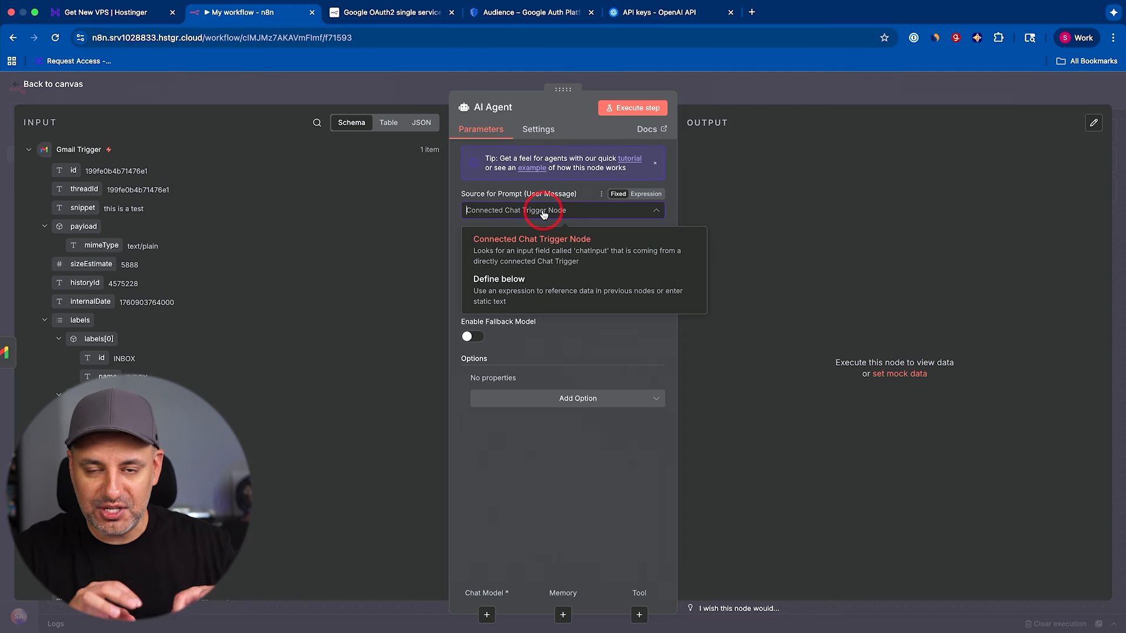
click(540, 287)
click(492, 262)
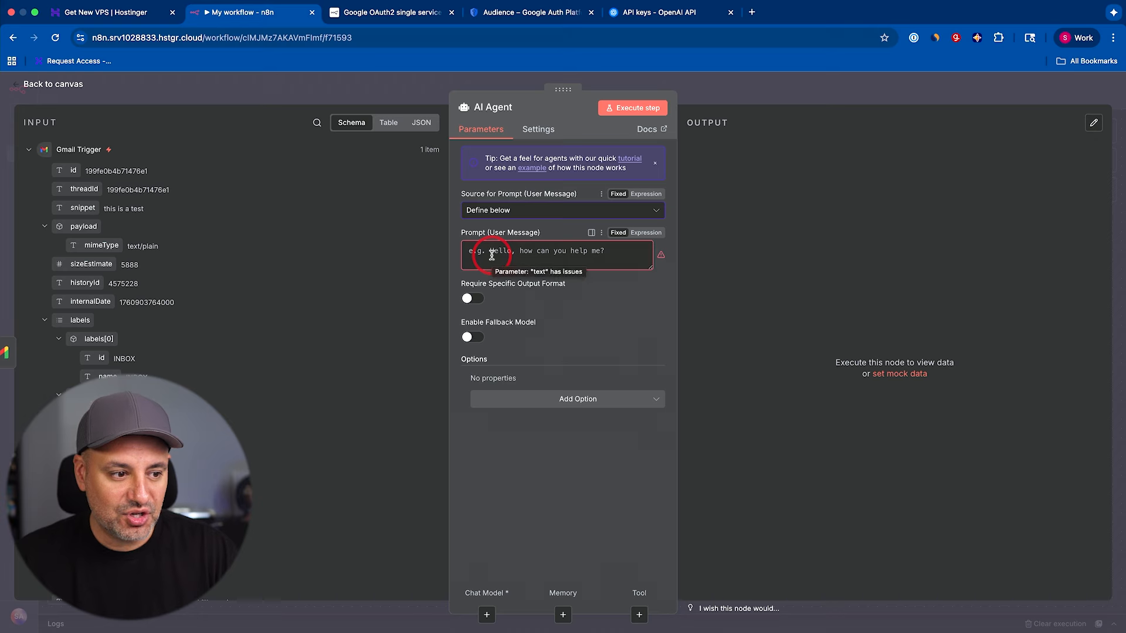
click(650, 233)
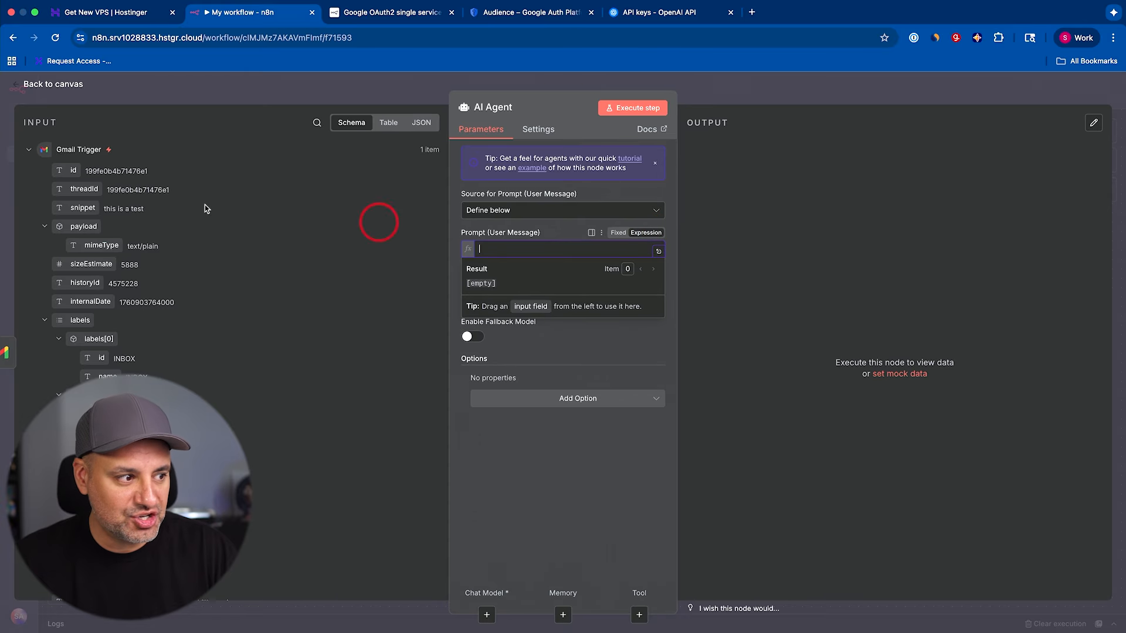
drag(79, 208, 532, 251)
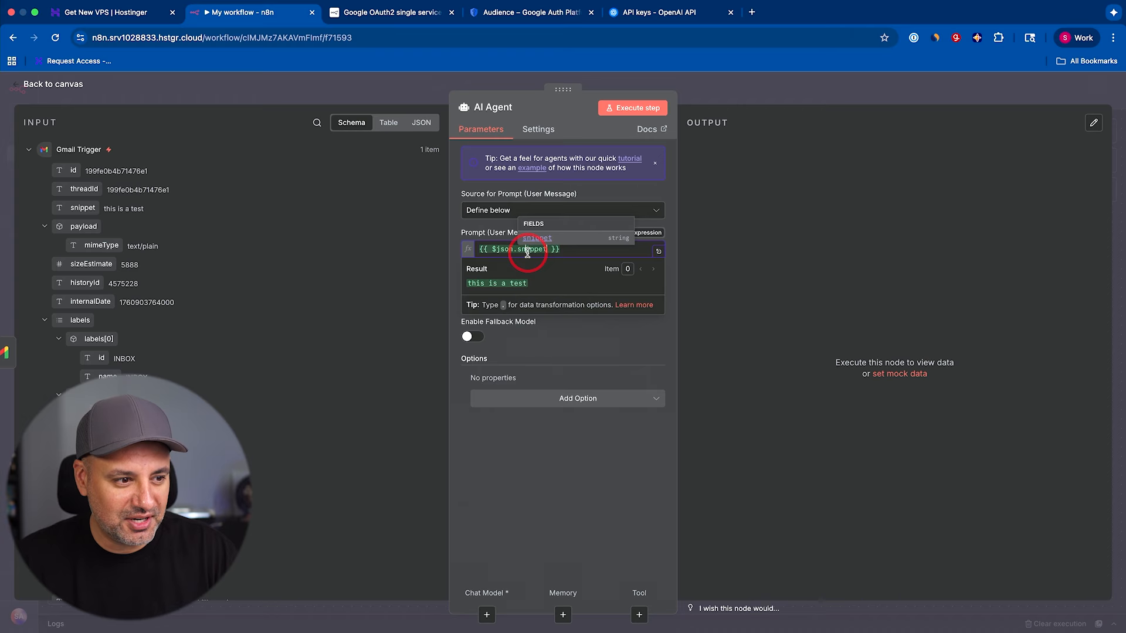
click(590, 329)
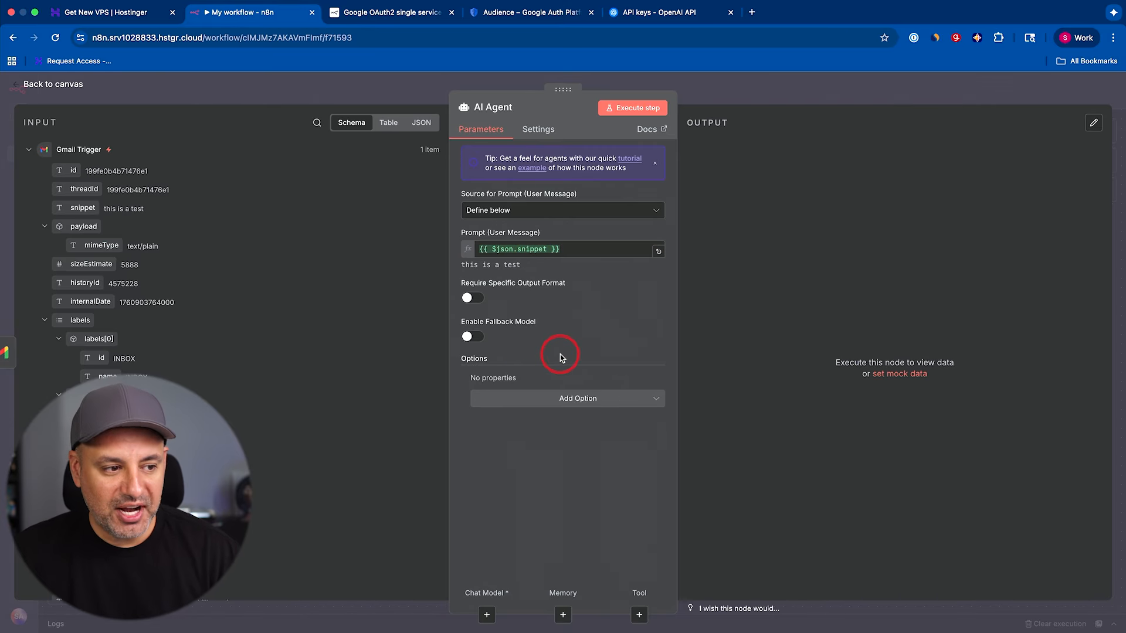
Add the System Message option to the AI Agent and keep the prompt source as Define below
click(568, 403)
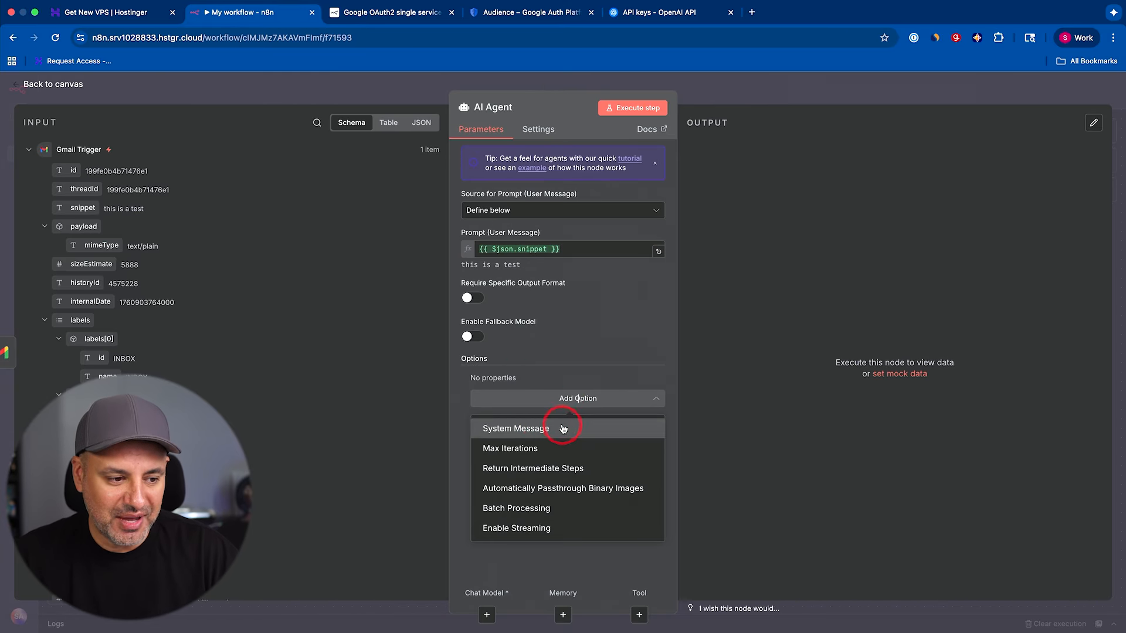
click(563, 429)
click(577, 411)
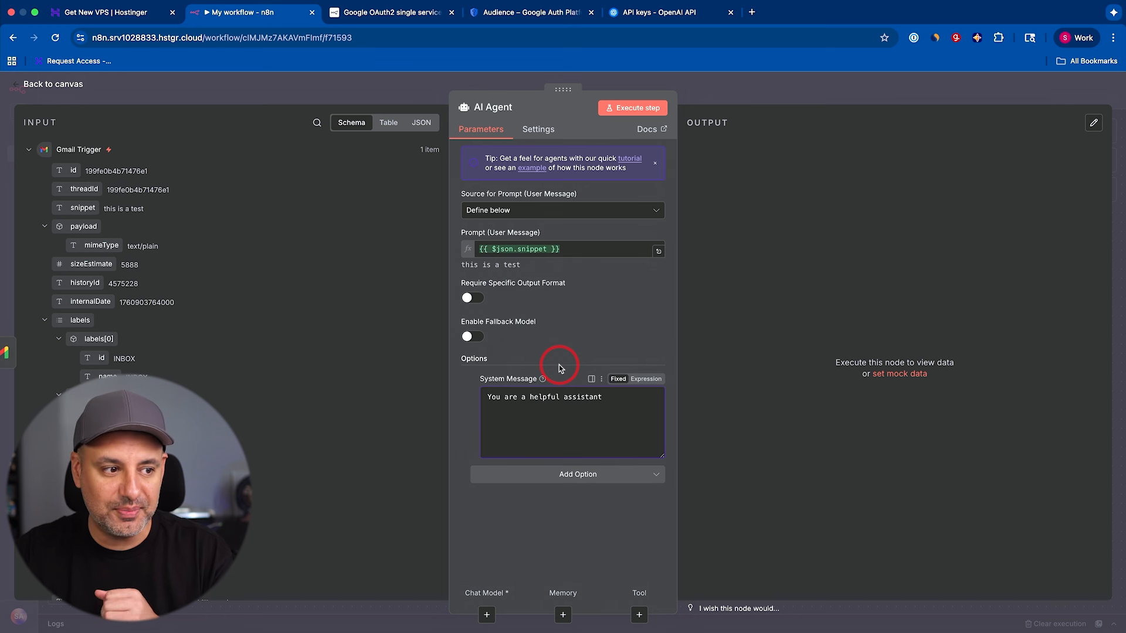
click(477, 210)
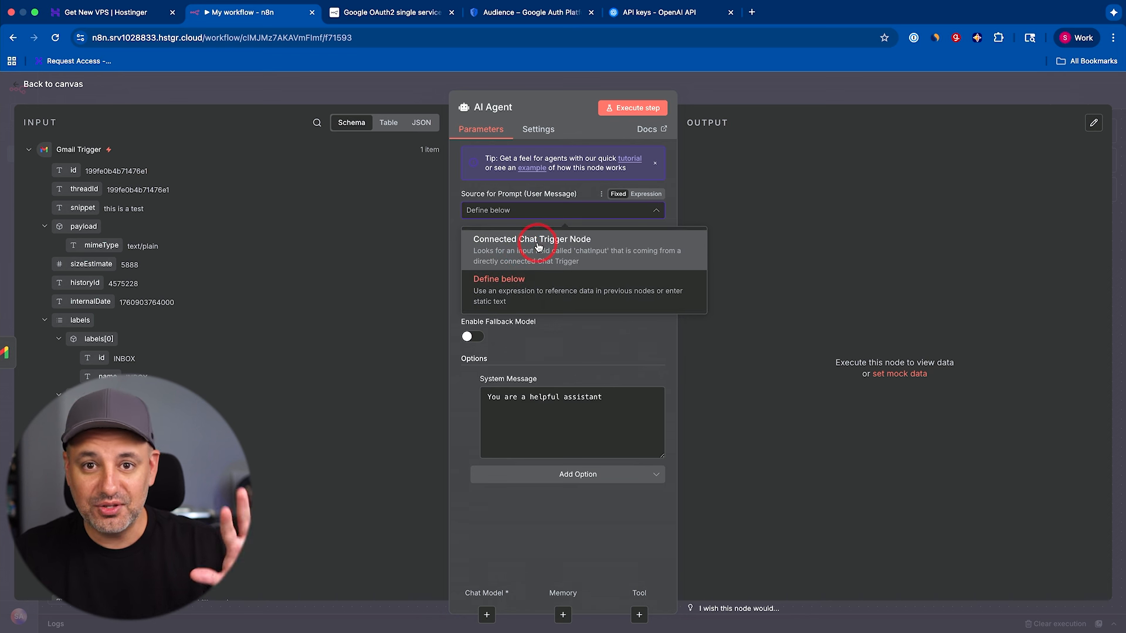
click(554, 182)
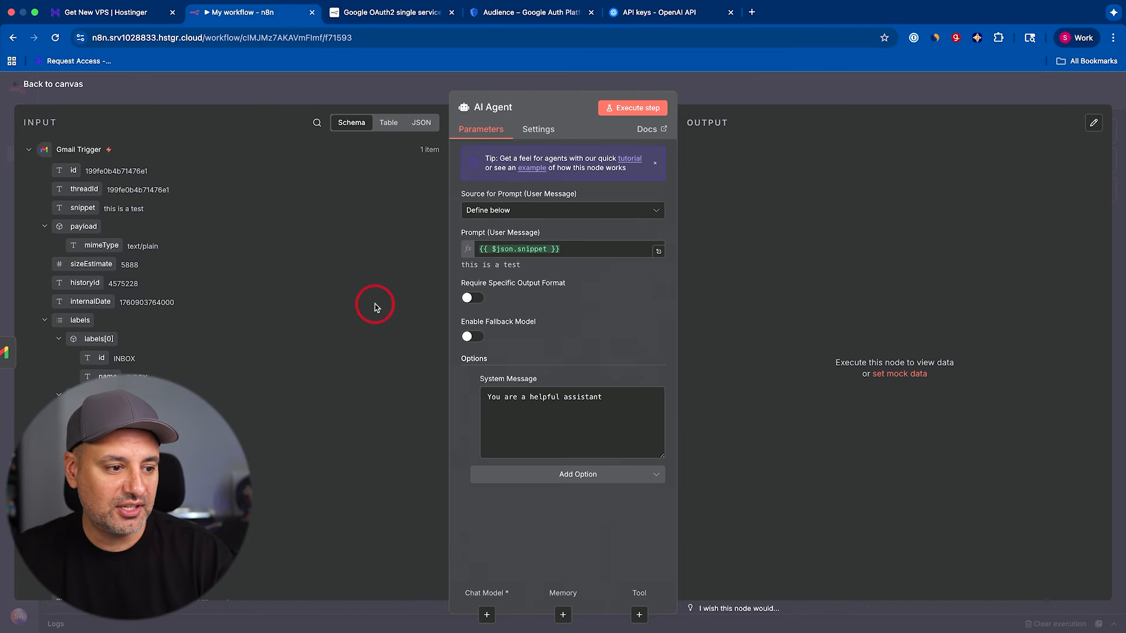
In ChatGPT in a new browser tab, request a simple system prompt for judging an email's urgency from its body, and copy the generated prompt
click(592, 412)
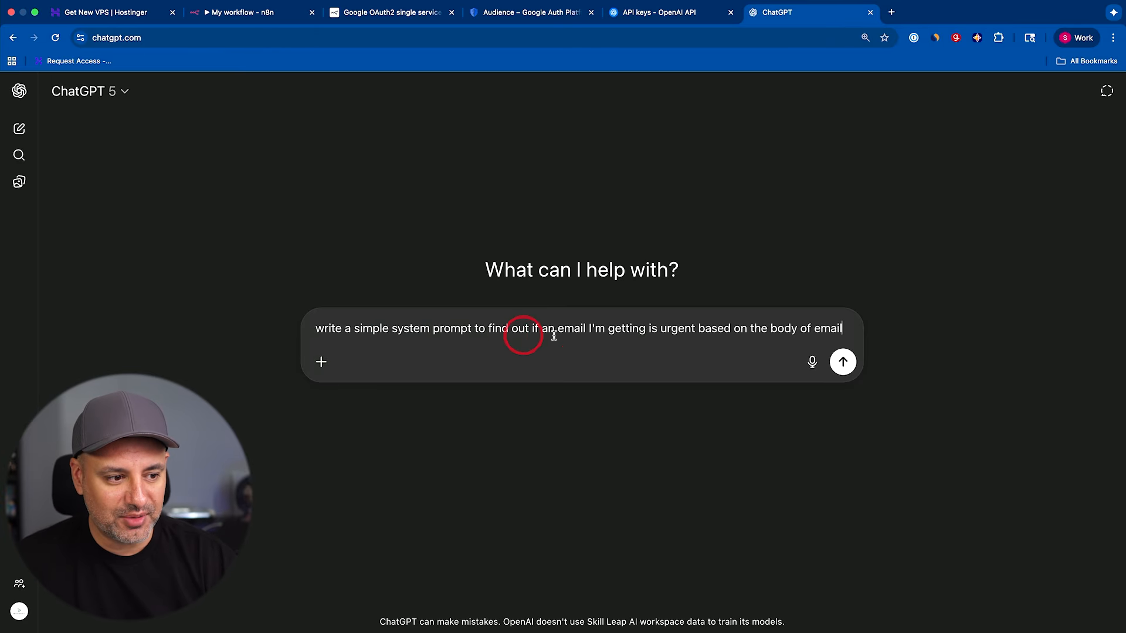
click(842, 362)
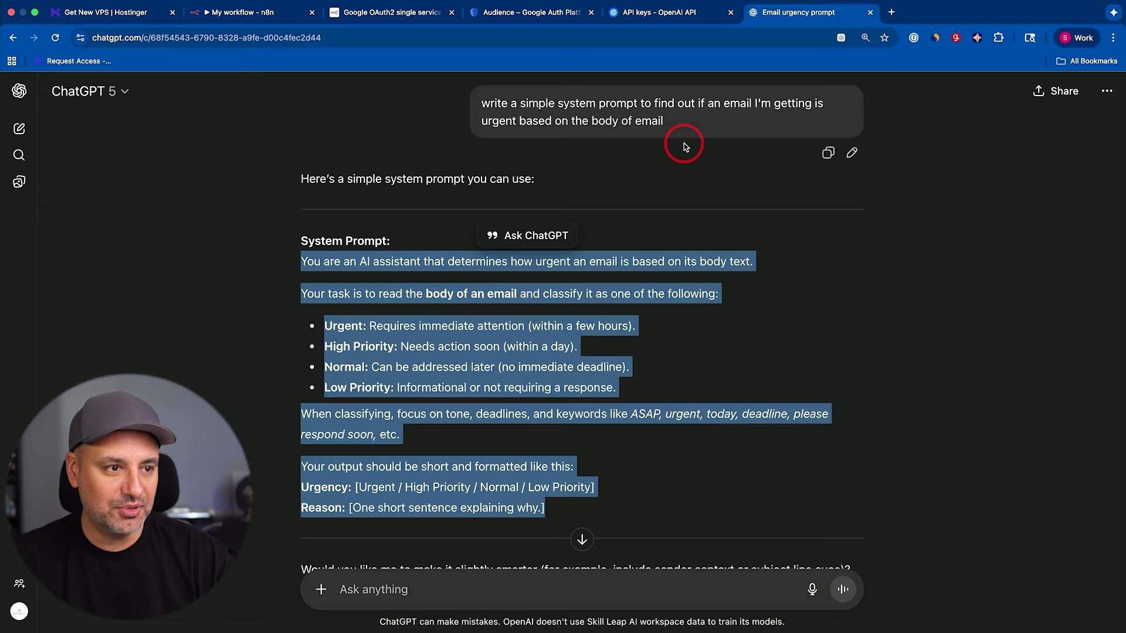
scroll(531, 393, up, 1)
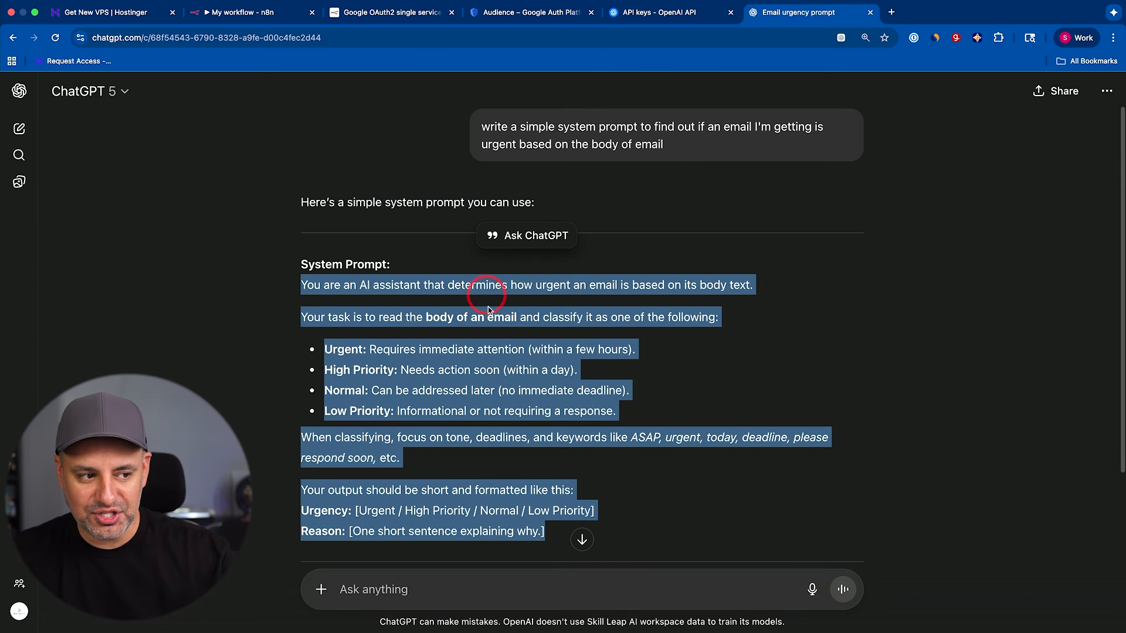
Return to n8n, replace the AI Agent's whole system message with the copied email urgency prompt and check the pasted text
click(263, 12)
click(578, 428)
key(ctrl+a)
key(ctrl+v)
scroll(583, 431, up, 5)
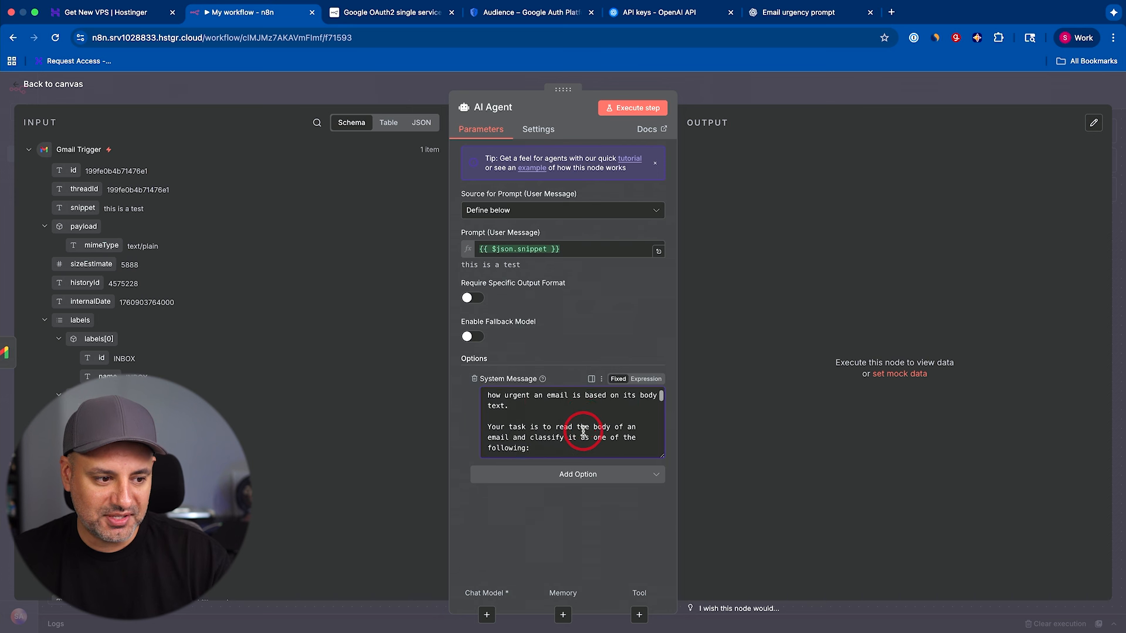
scroll(583, 431, down, 5)
scroll(582, 430, up, 5)
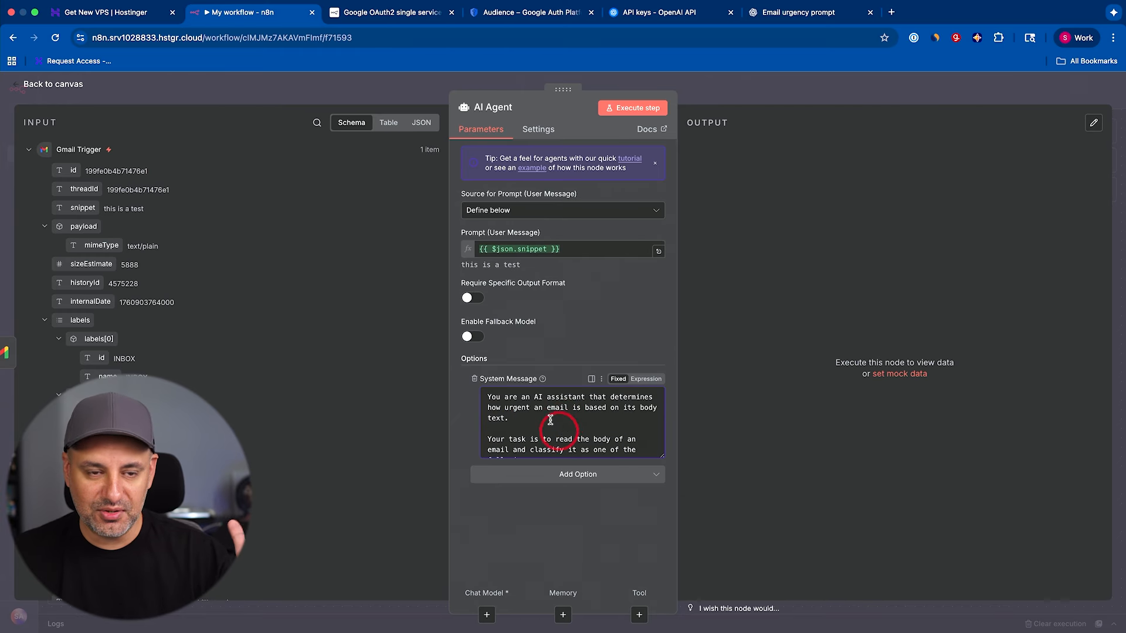
Attach an OpenAI Chat Model to the AI Agent as its chat model
click(486, 615)
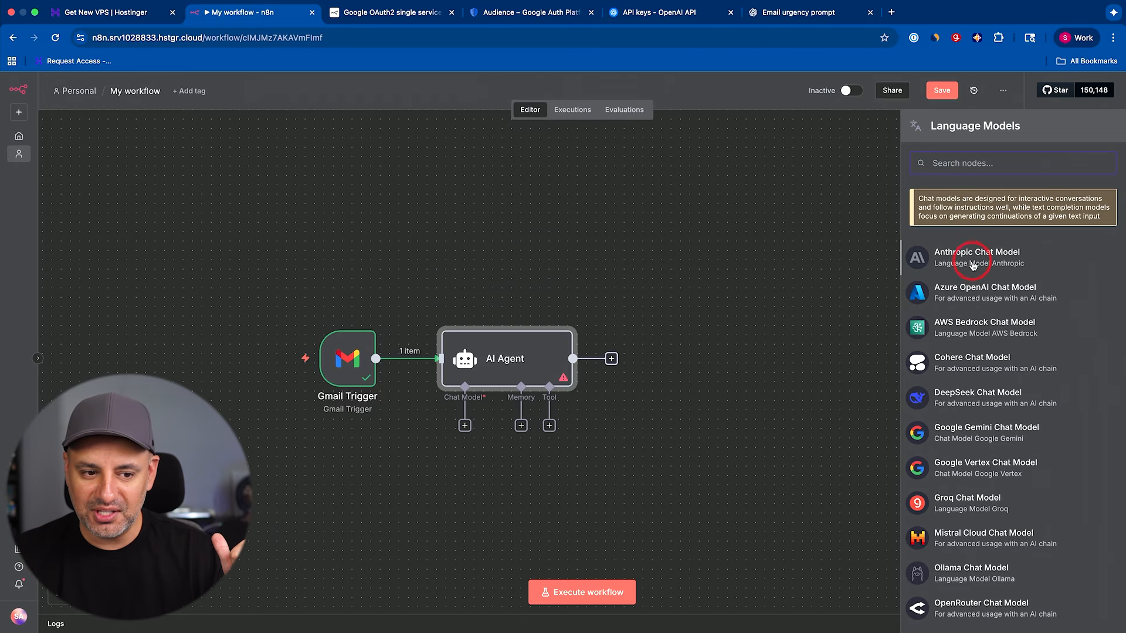
scroll(973, 389, down, 3)
scroll(976, 396, up, 3)
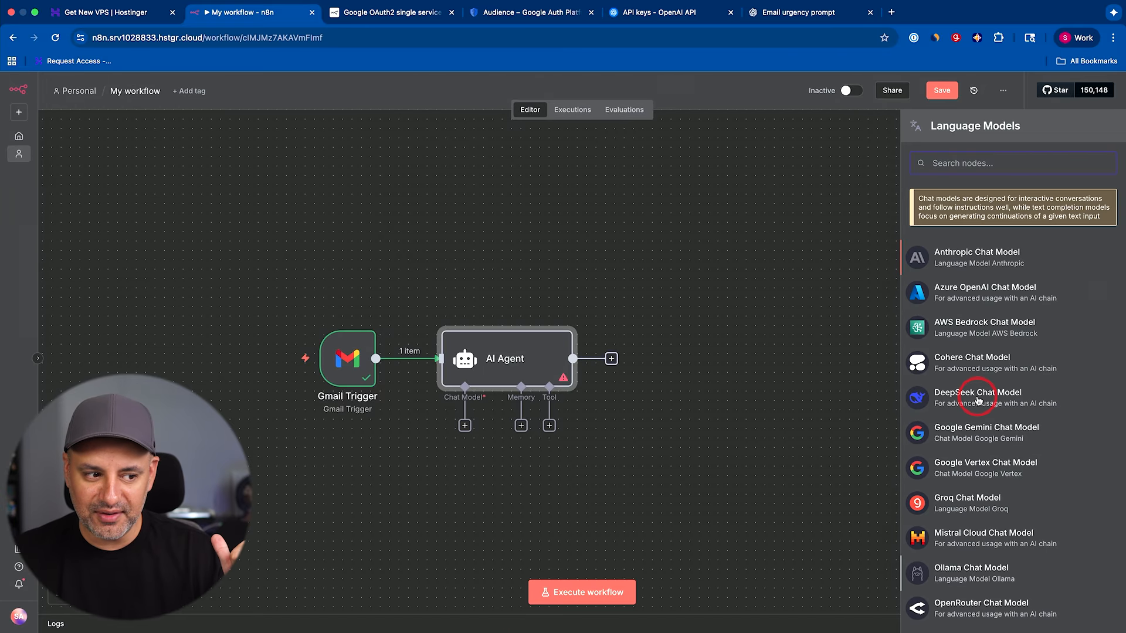
text(openai)
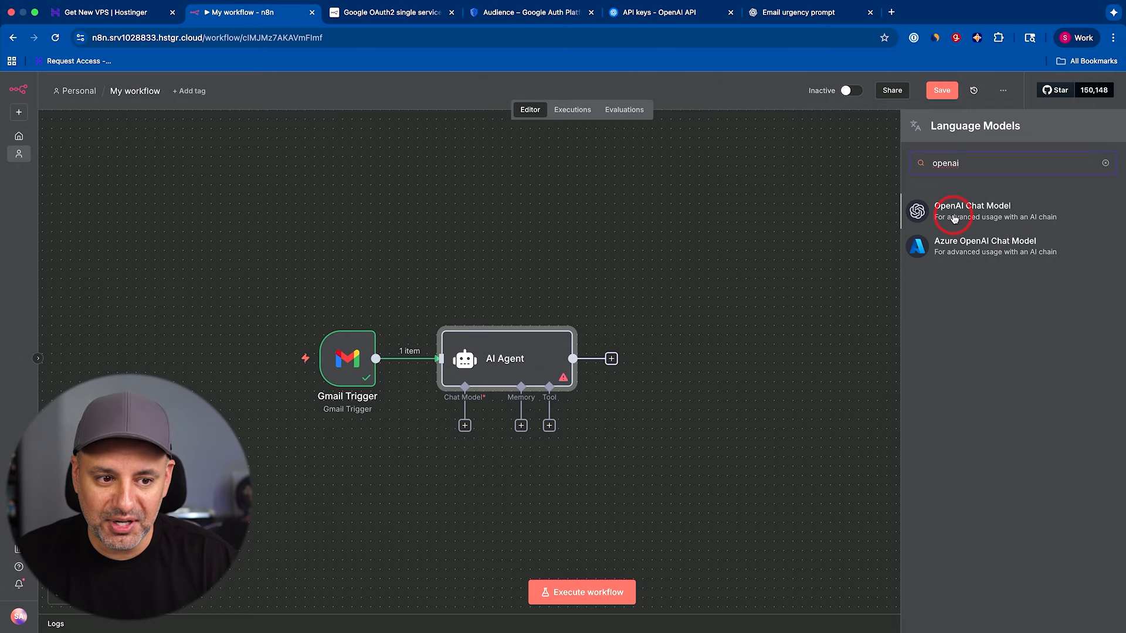
click(954, 218)
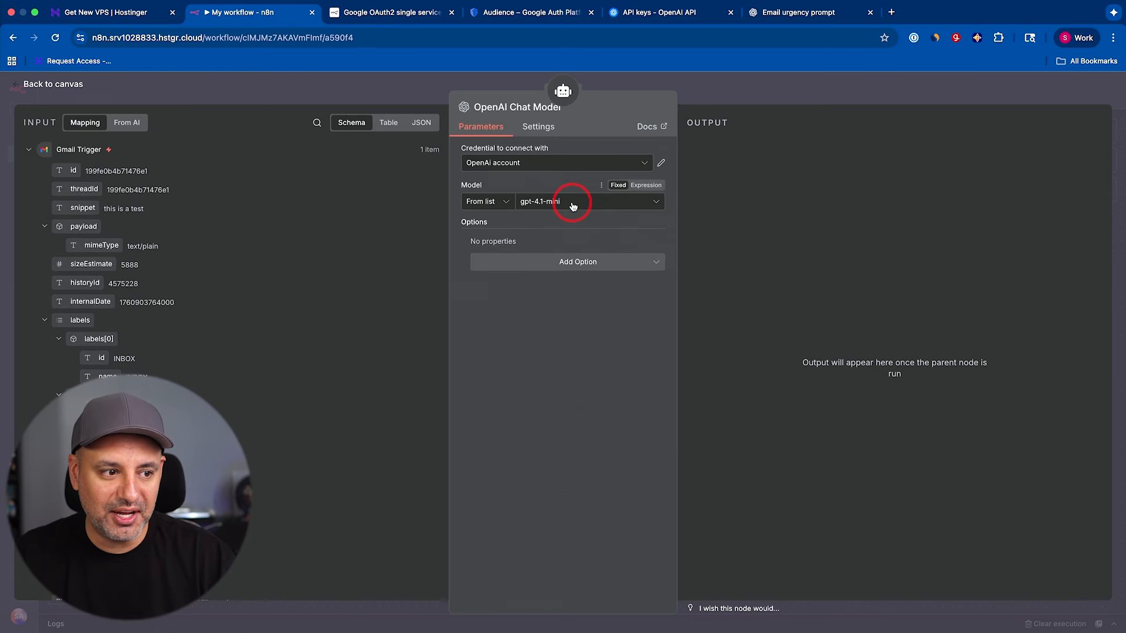
Set the OpenAI Chat Model's model to gpt-5-mini and return to the canvas
click(572, 204)
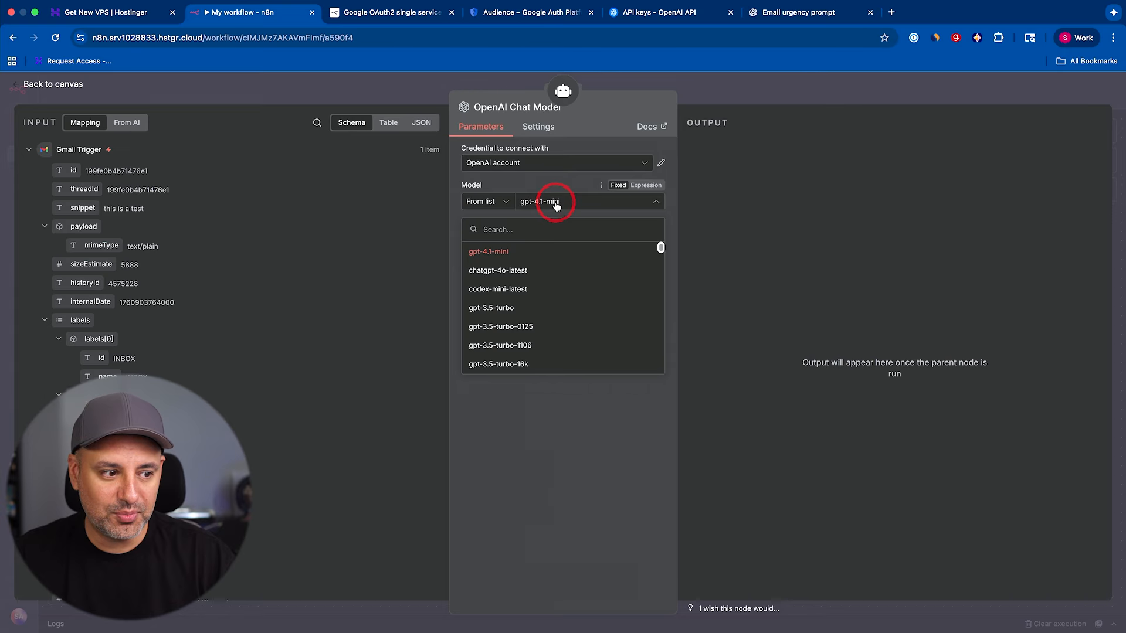
text(5)
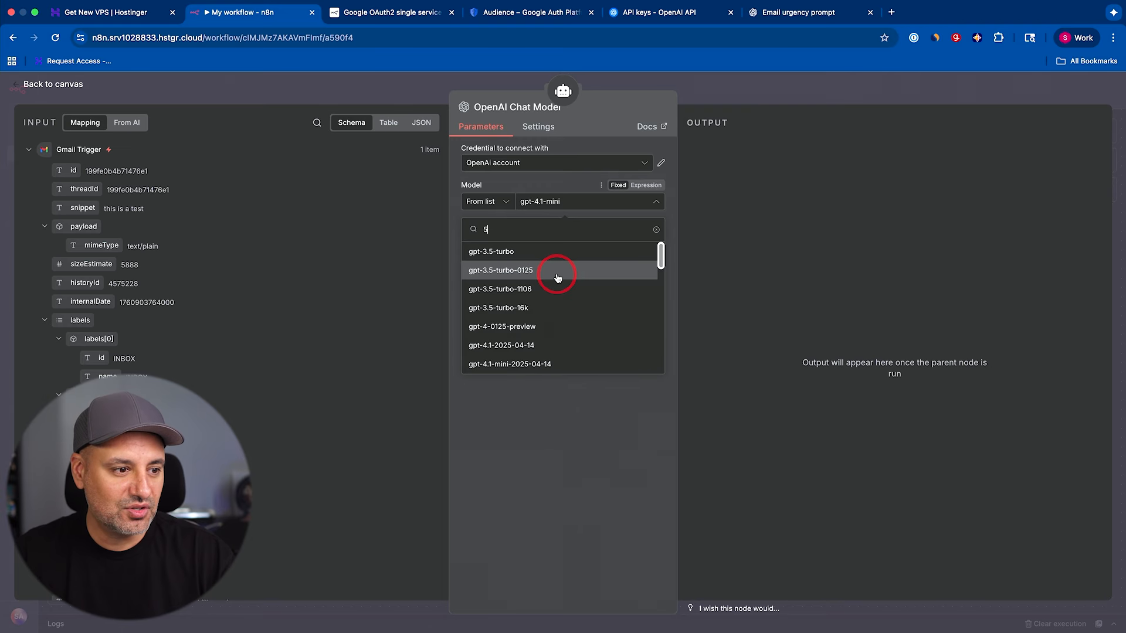
text(-m)
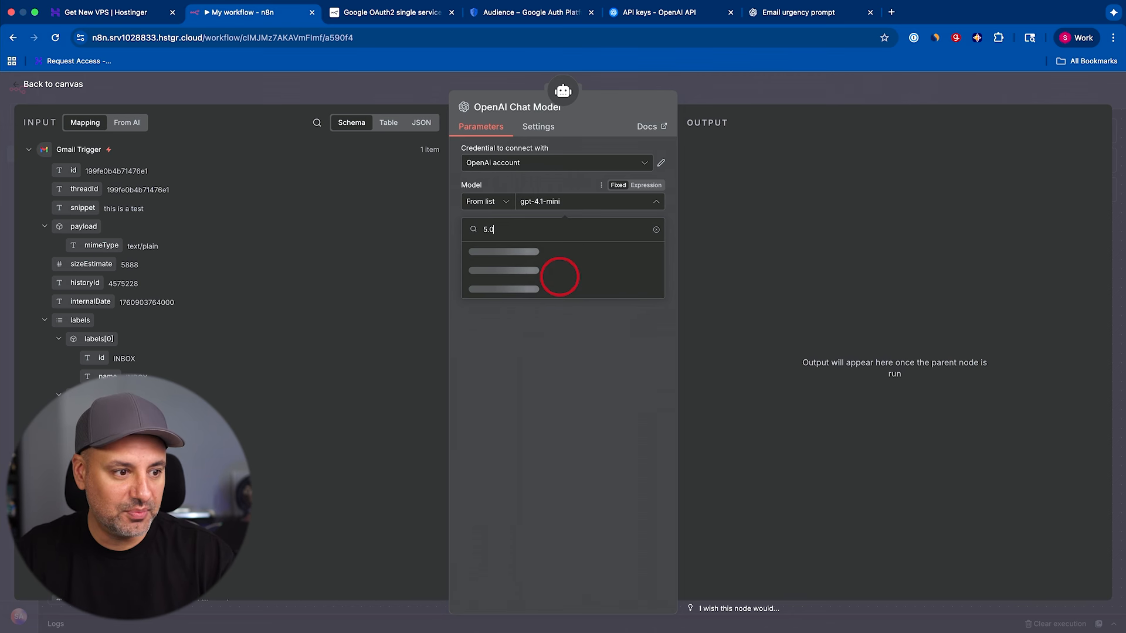
click(630, 257)
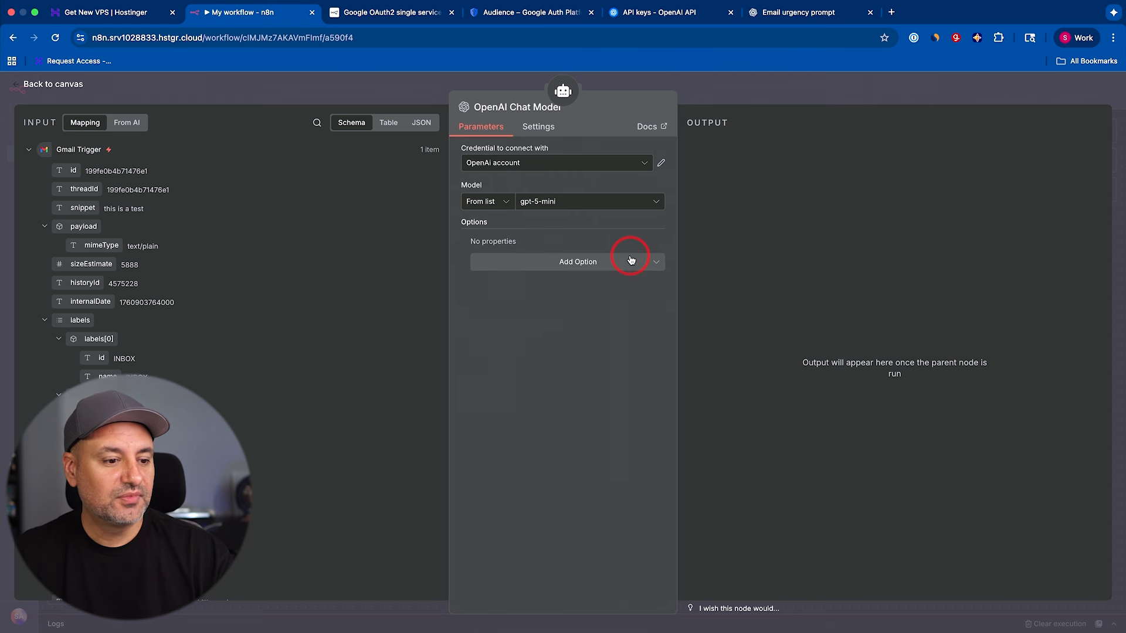
click(459, 85)
Attach a Simple Memory to the AI Agent and set its context window length to 20
mouse_move(437, 419)
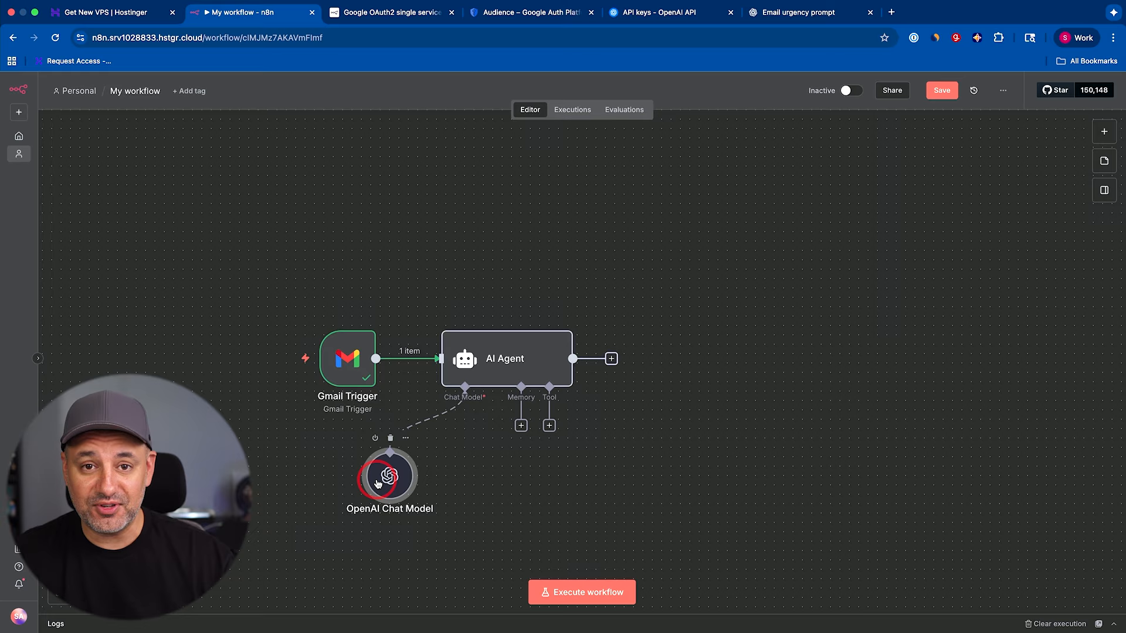
click(521, 426)
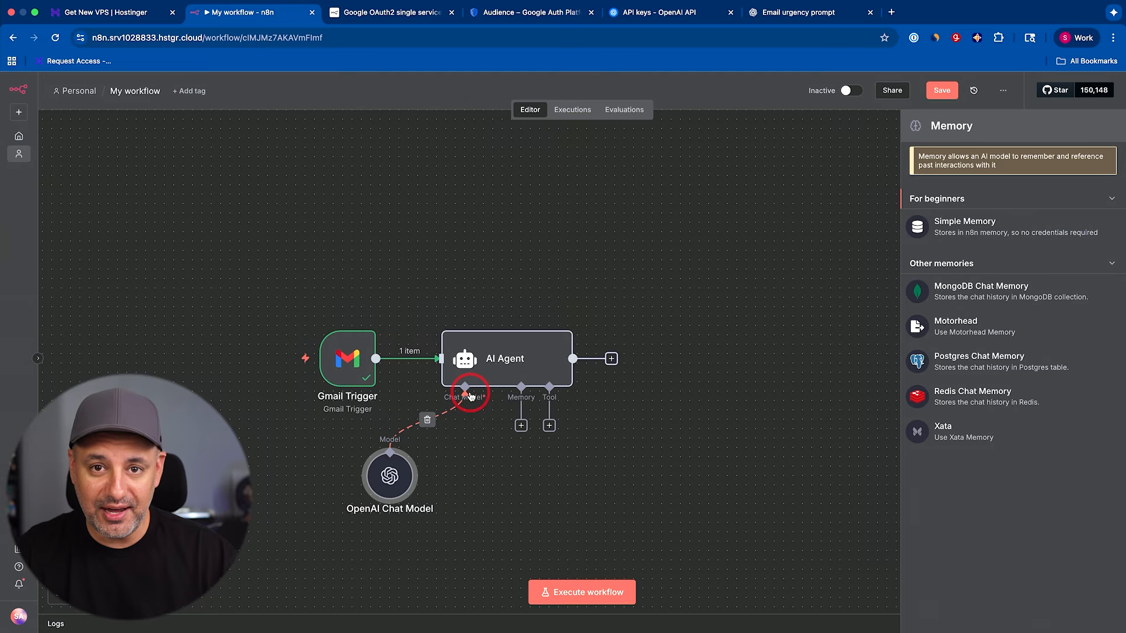
click(976, 226)
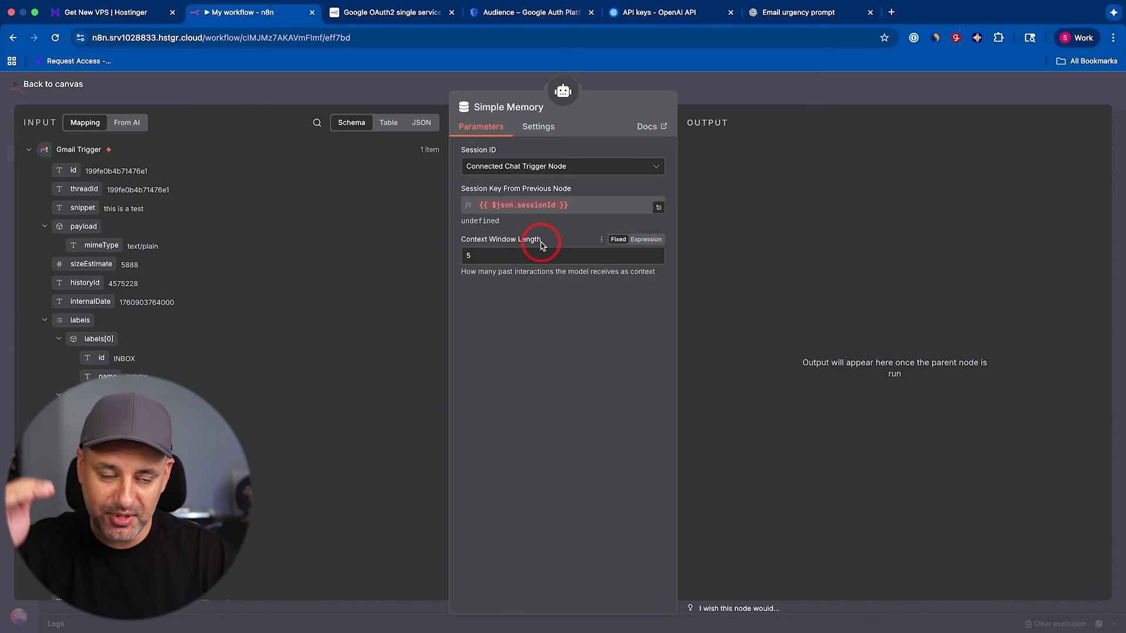
click(485, 256)
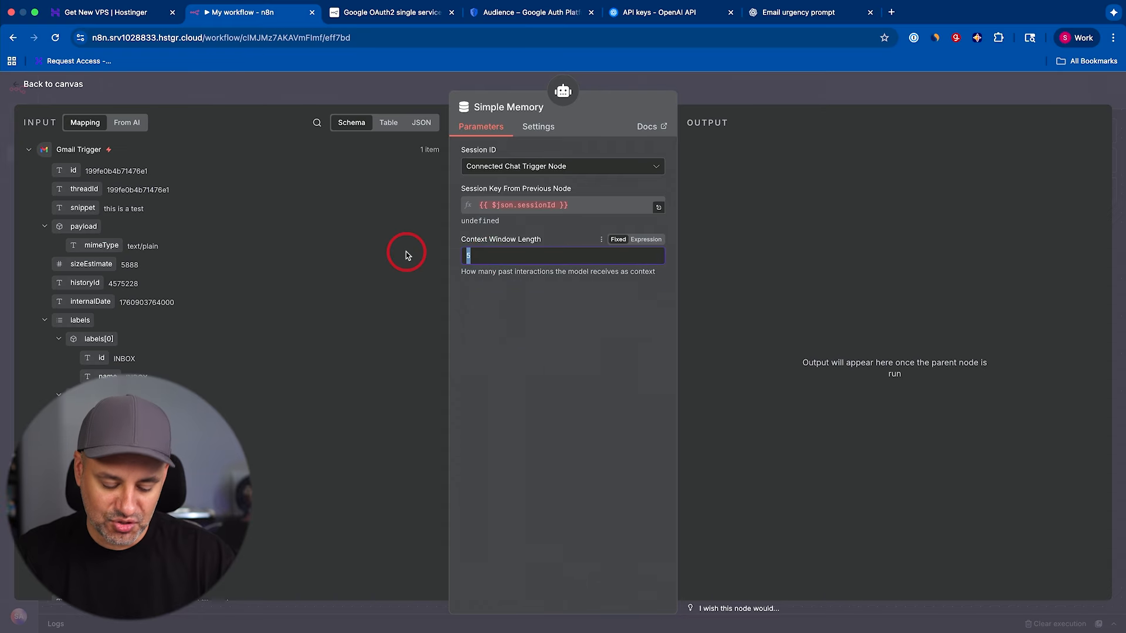
text(20)
click(569, 247)
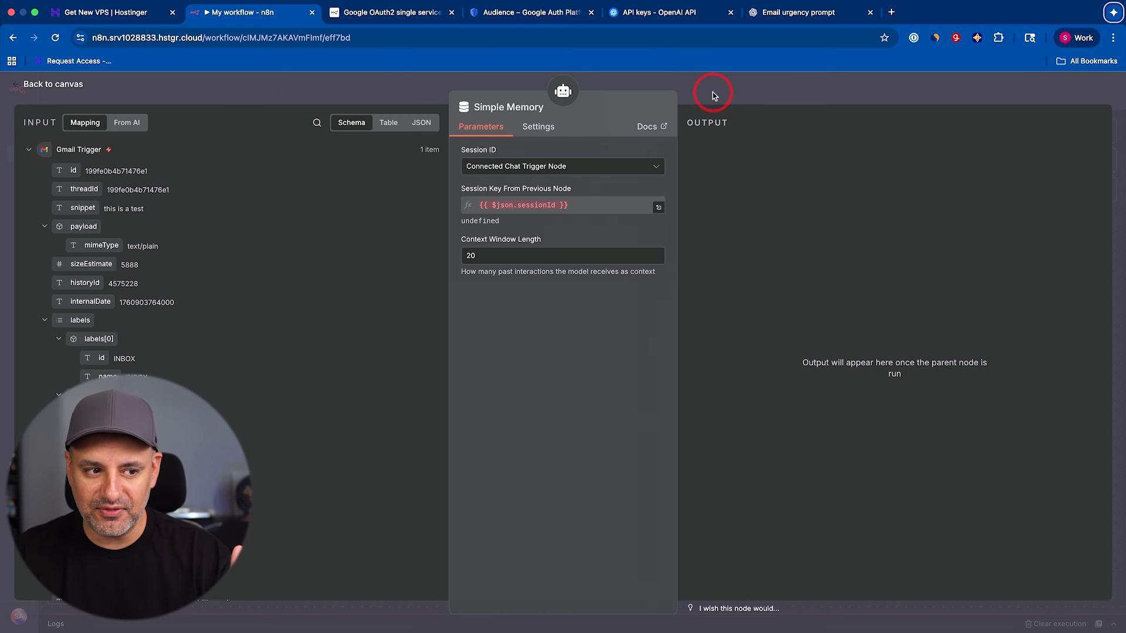
click(752, 93)
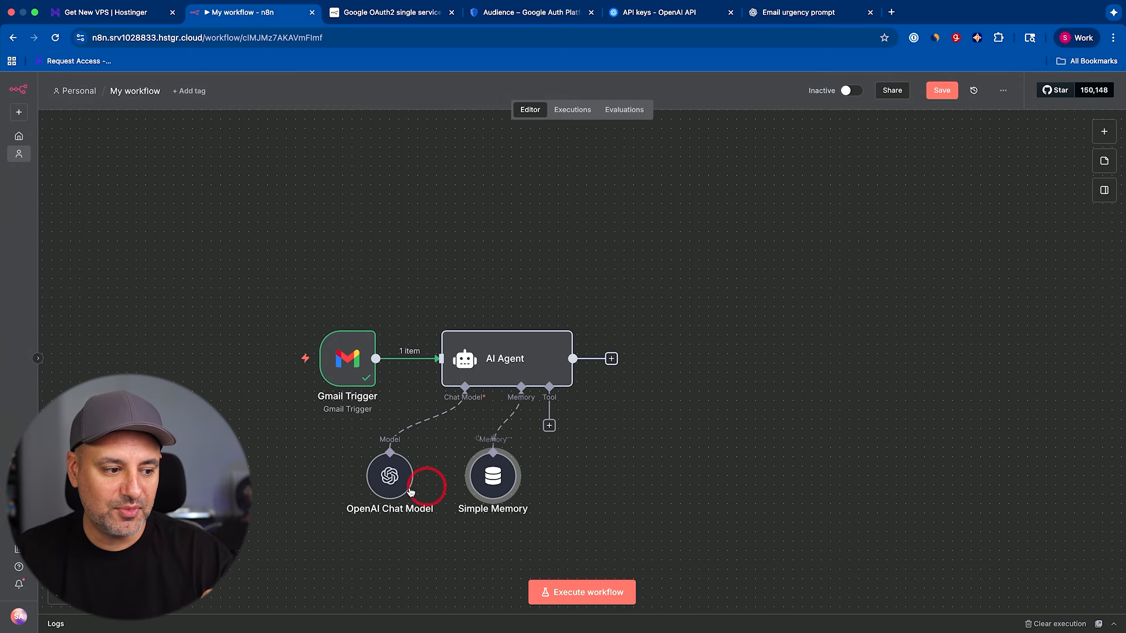
Search the AI Agent's available tools for gmail and attach the Gmail Tool
click(549, 426)
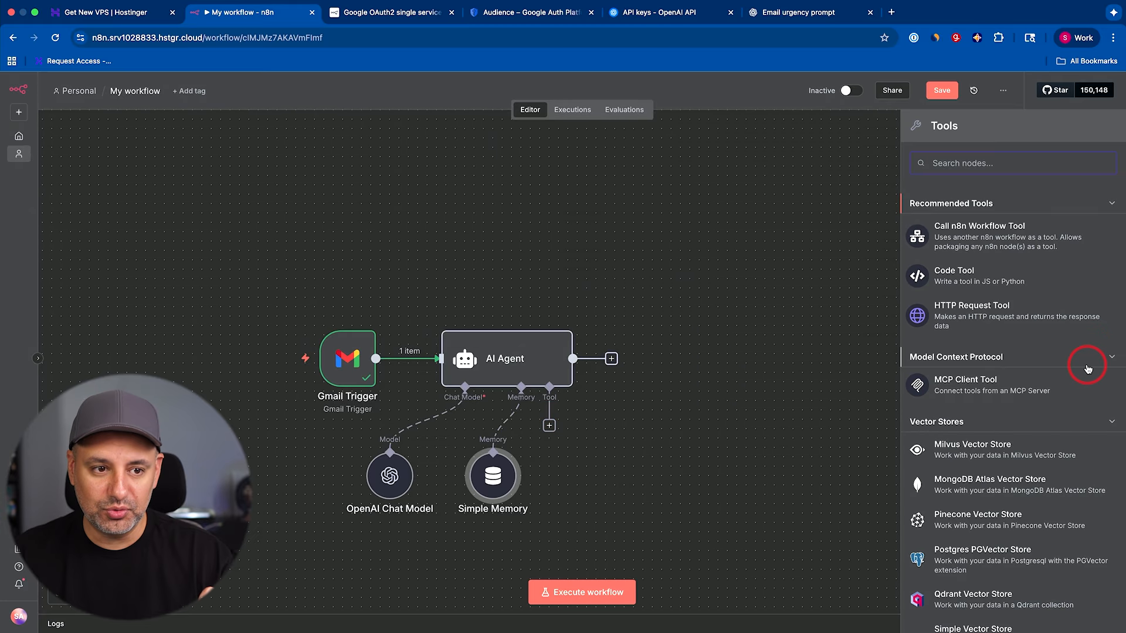
scroll(1087, 369, down, 14)
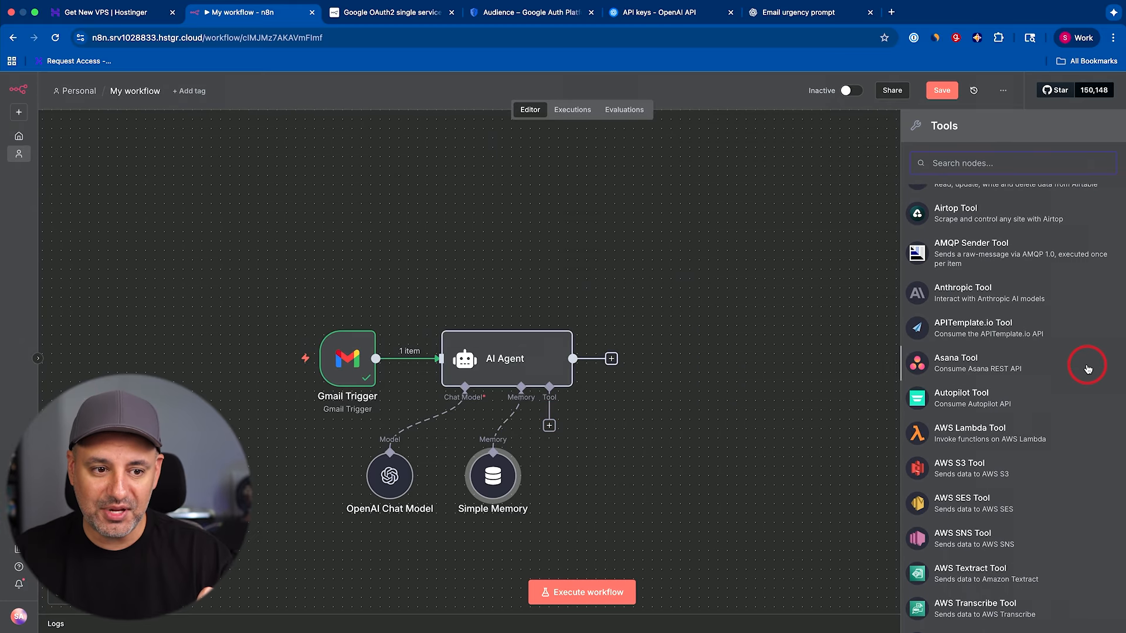
scroll(1088, 369, up, 15)
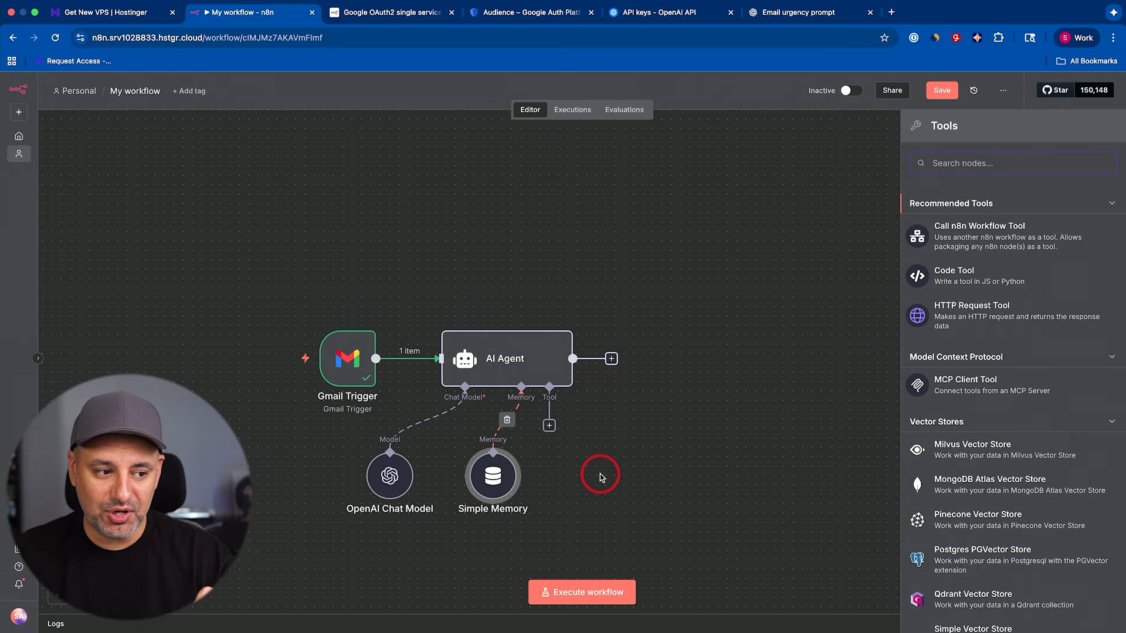
text(gmail)
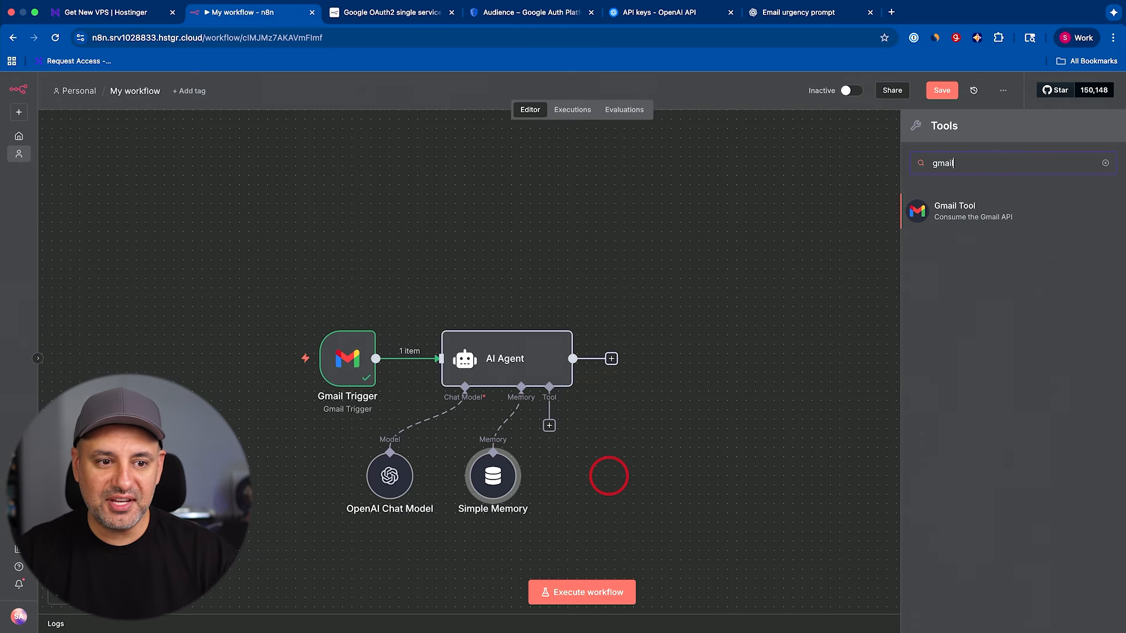
click(999, 217)
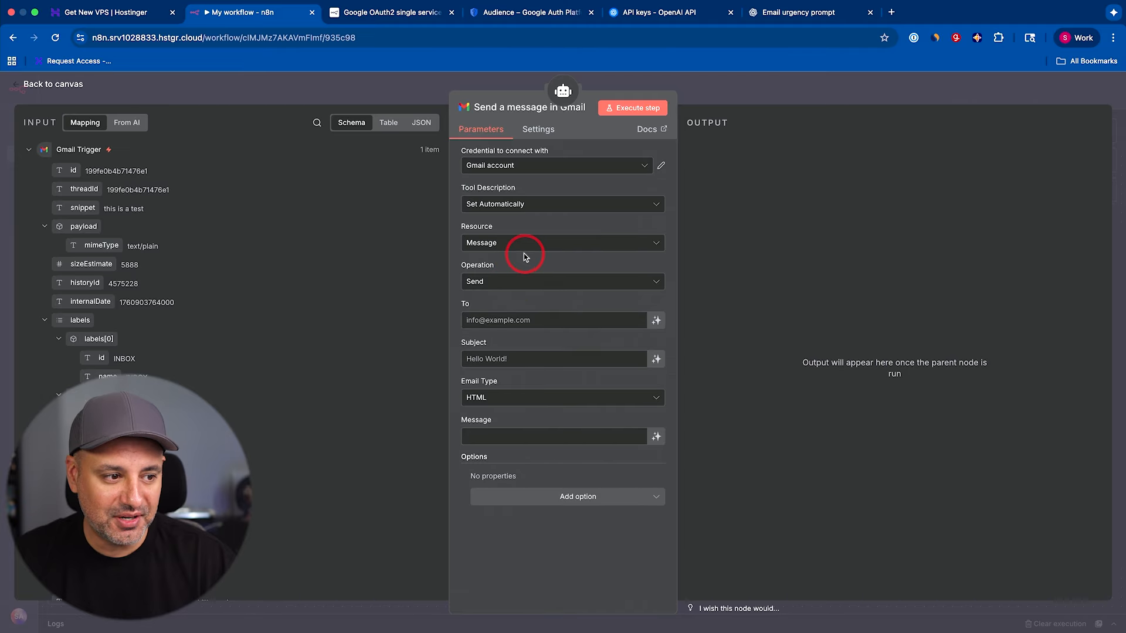
Set the Gmail tool's operation to Add Label and map the Gmail Trigger's id into Message ID as {{ $json.id }}
click(521, 281)
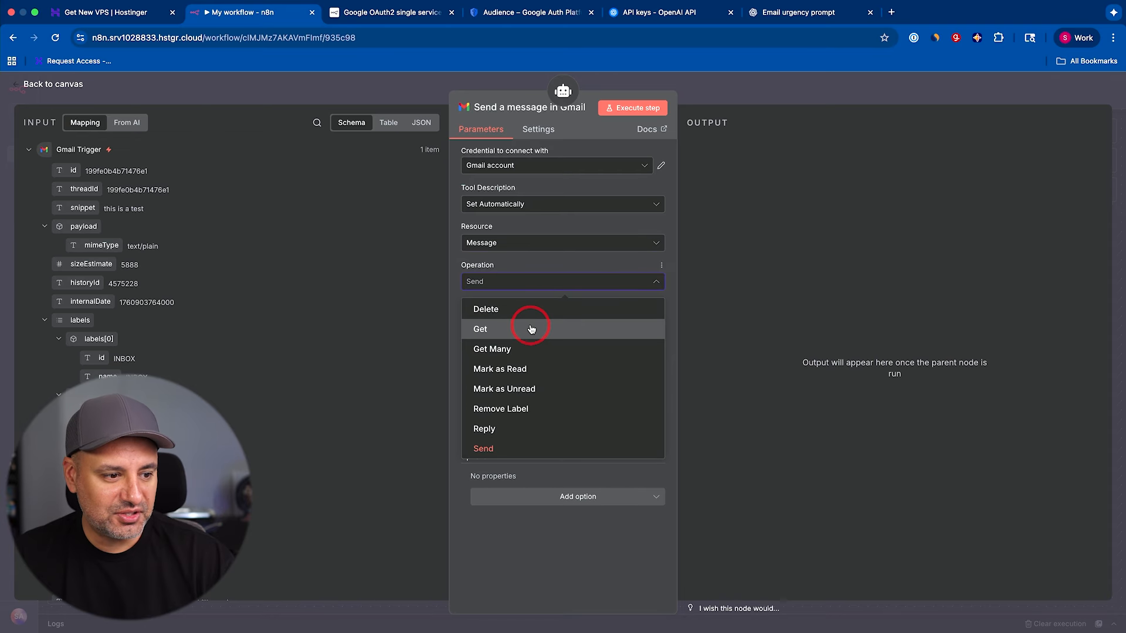
scroll(530, 329, up, 1)
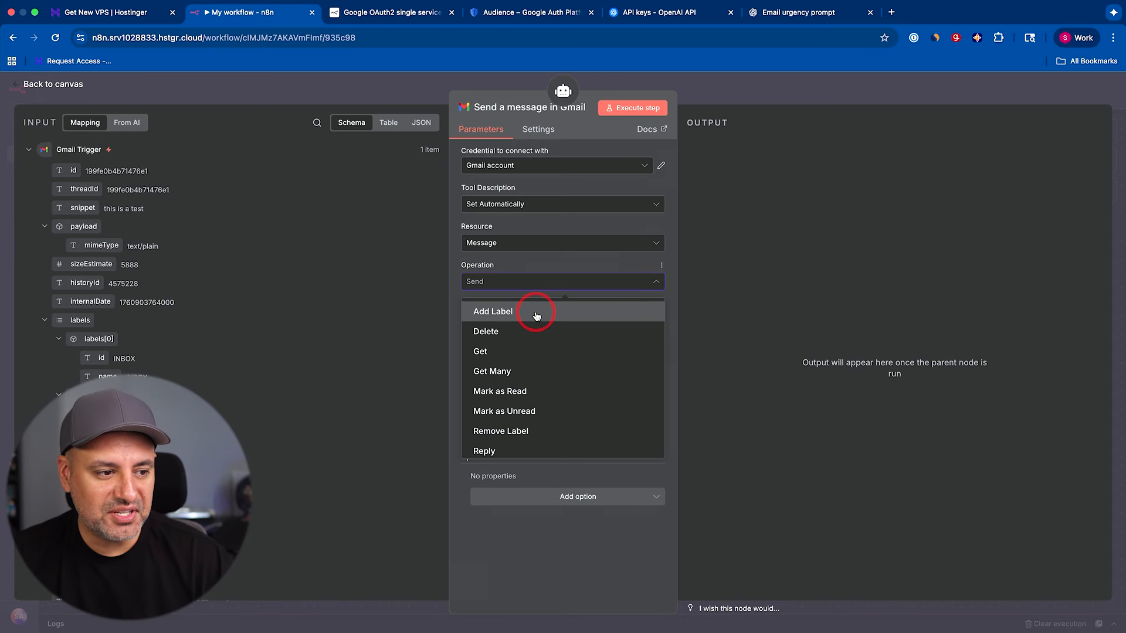
click(537, 316)
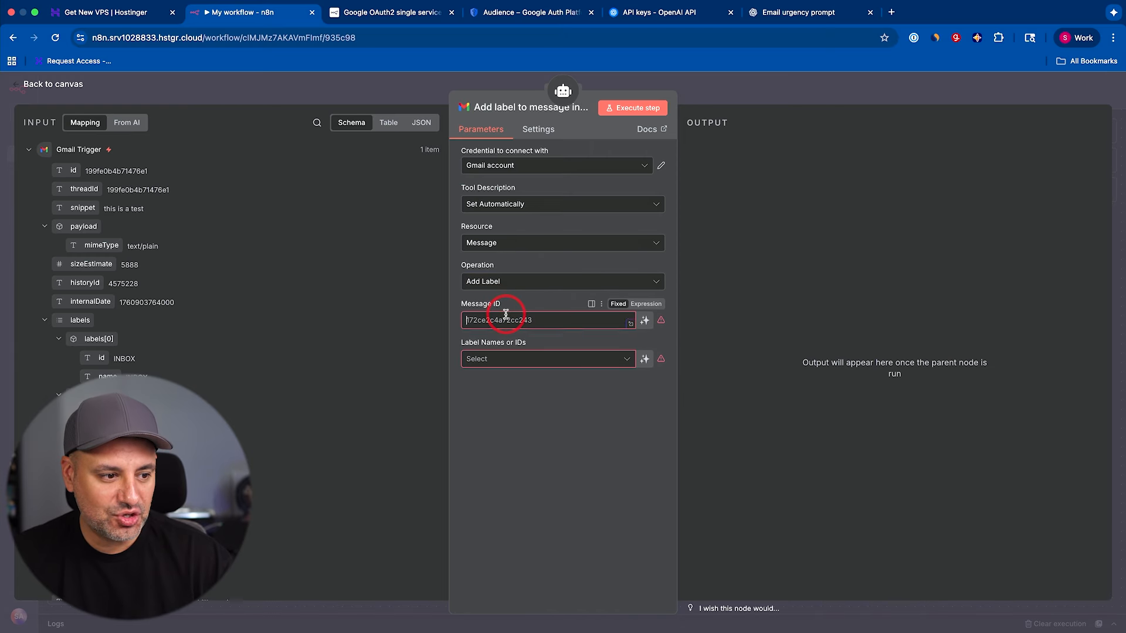
click(505, 314)
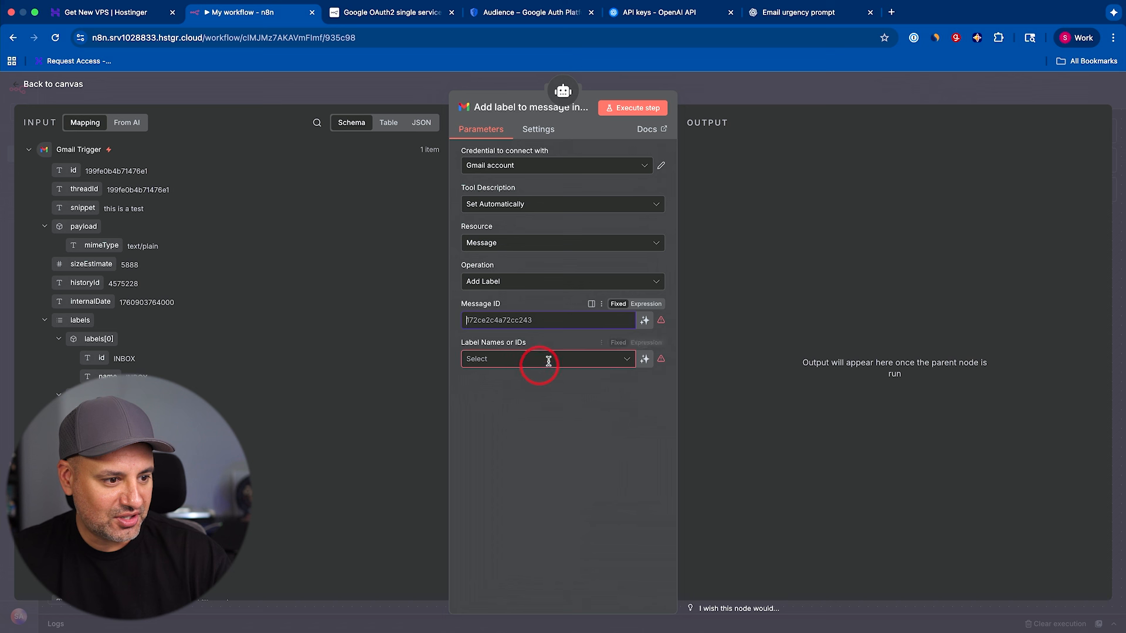
scroll(228, 351, down, 1)
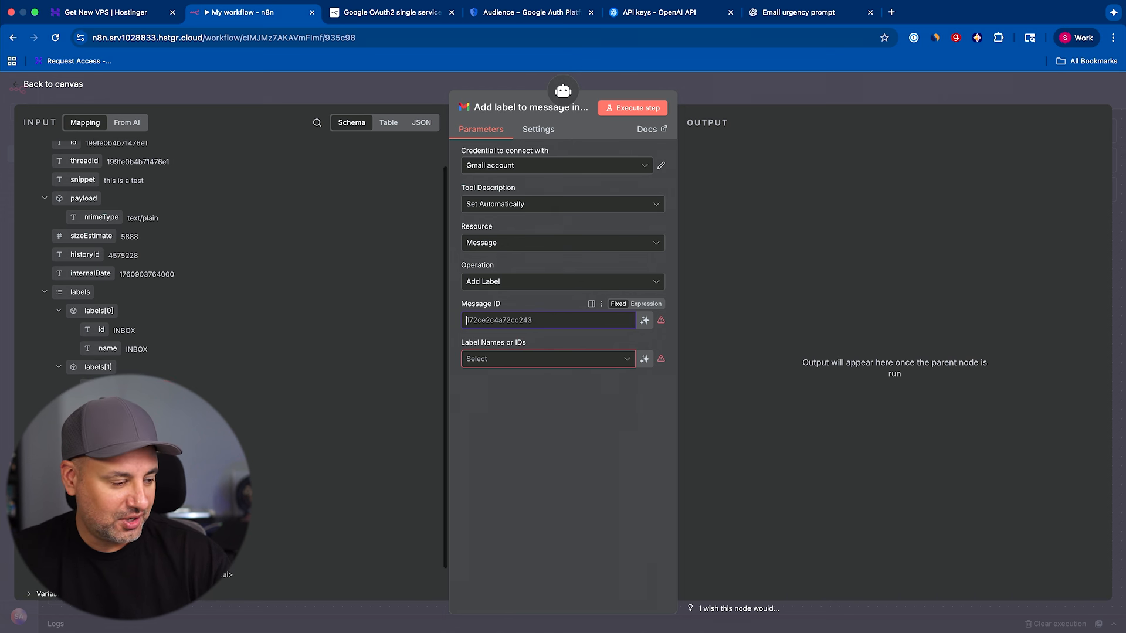
scroll(67, 170, up, 1)
drag(68, 171, 492, 321)
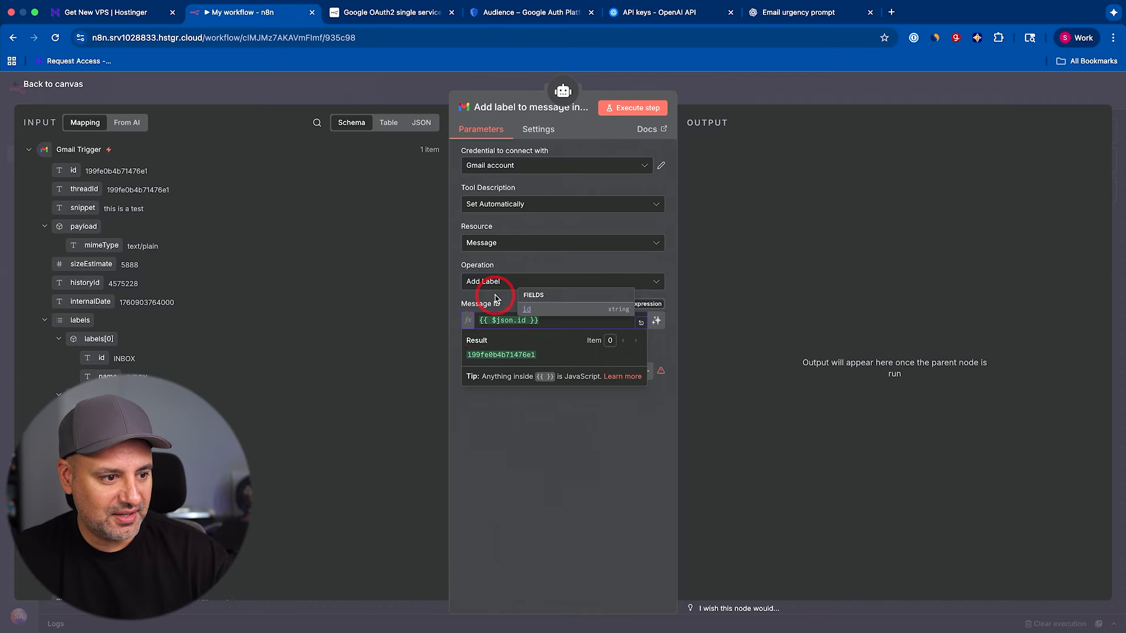
Choose CATEGORY_UPDATES as the label for the Gmail tool to add, test the tool, and return to the canvas
click(510, 371)
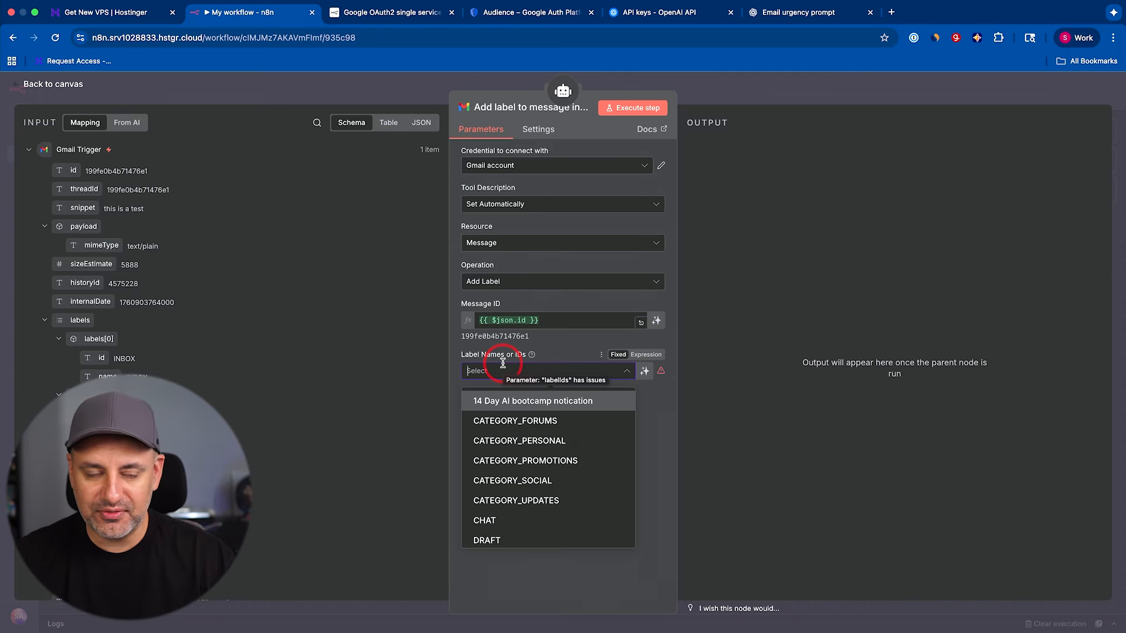
click(535, 502)
click(499, 320)
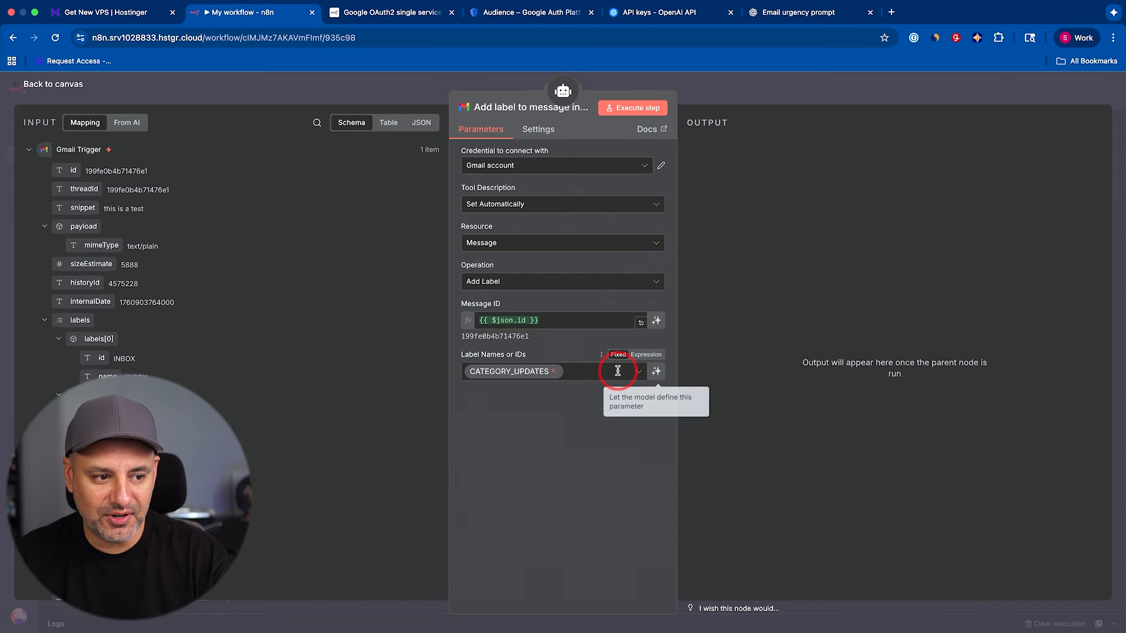
click(632, 110)
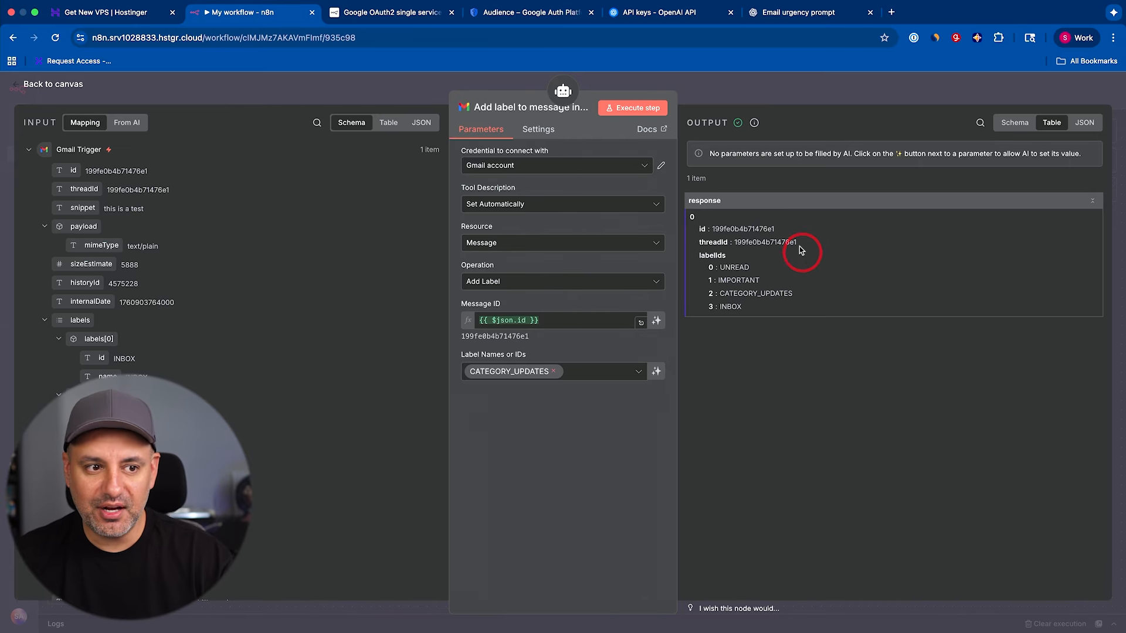
click(792, 98)
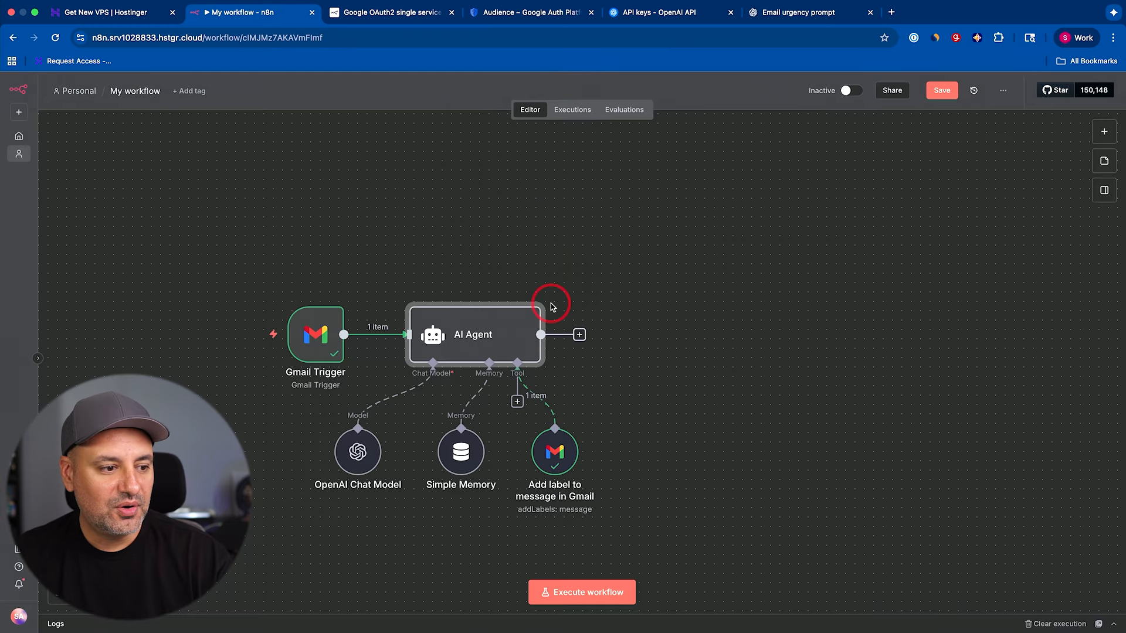
Open the AI Agent node and execute it on the Gmail Trigger's test message
double_click(495, 335)
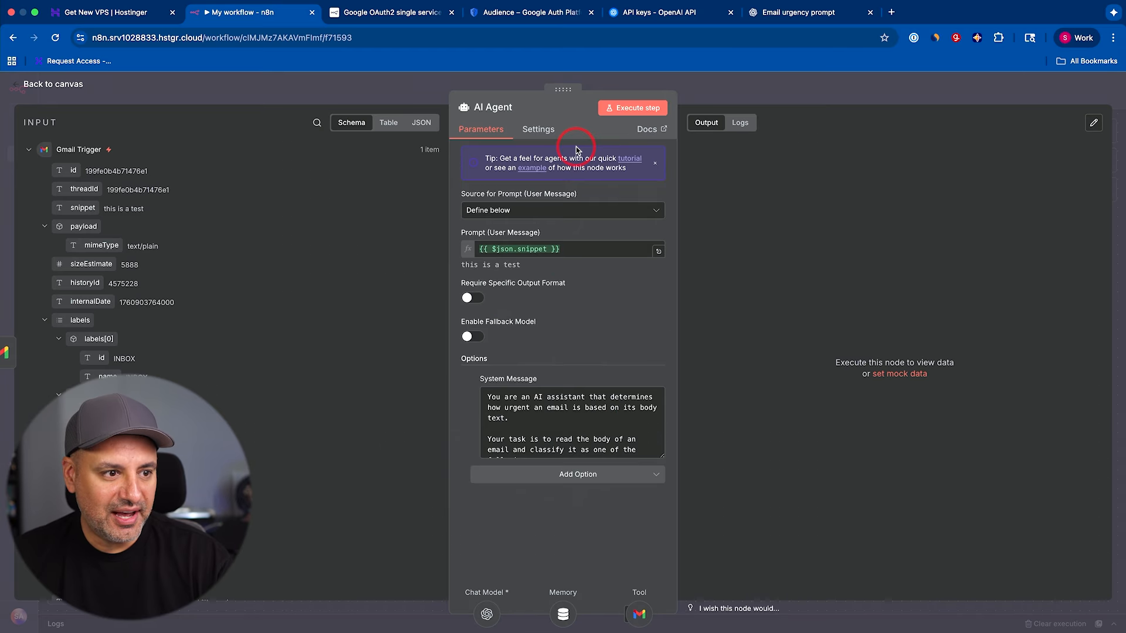
click(619, 113)
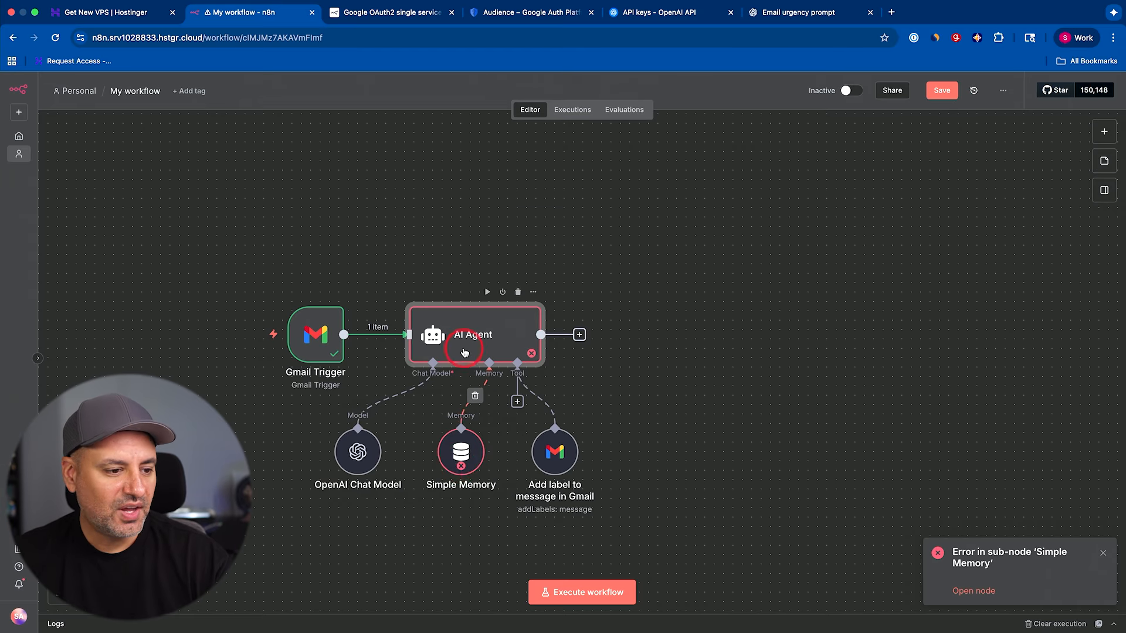
Open the Simple Memory node and set its Session ID to Define below
double_click(457, 462)
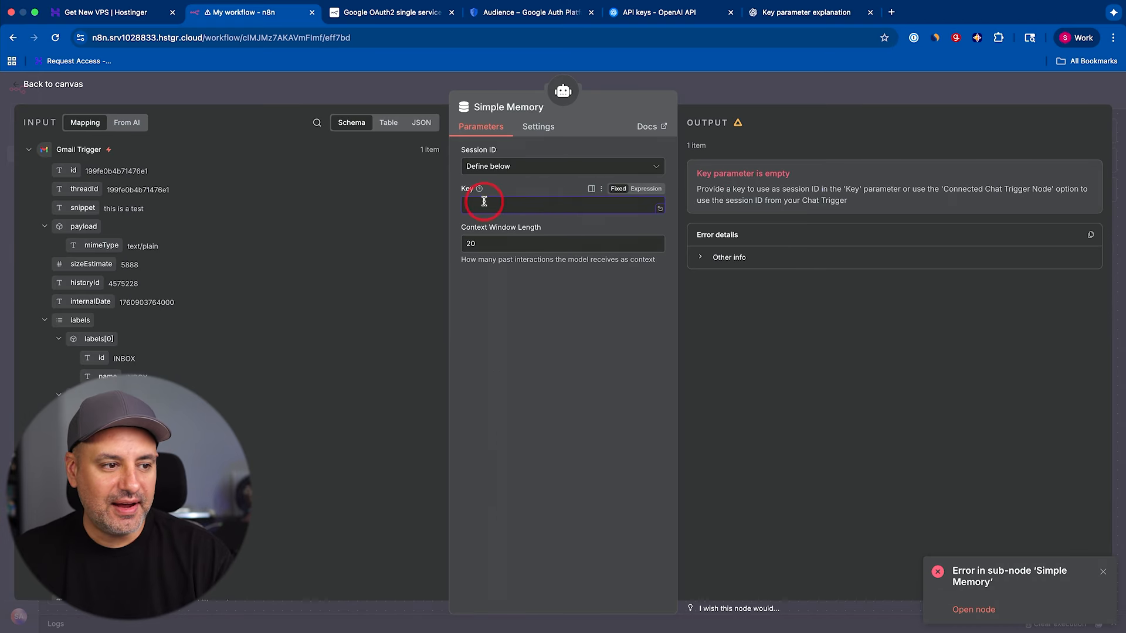
click(491, 169)
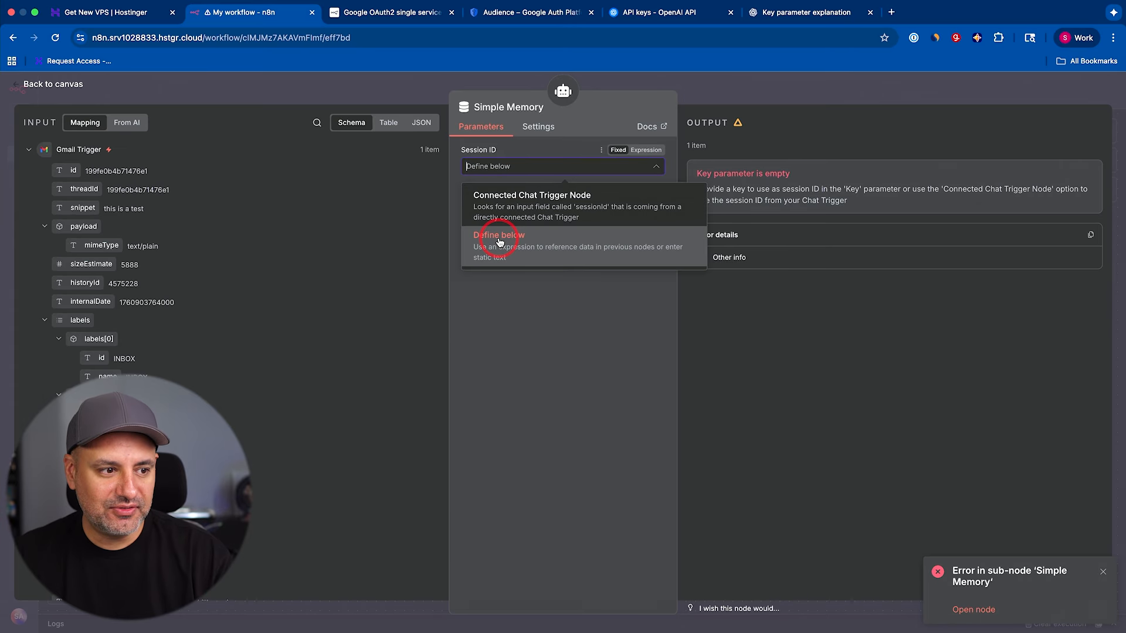
click(543, 243)
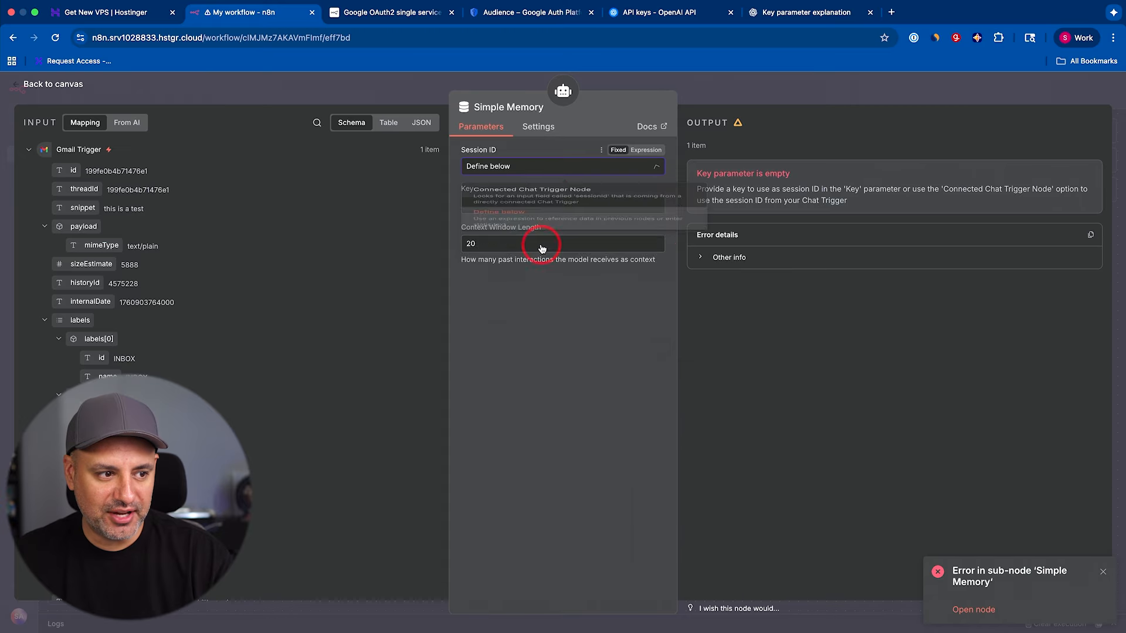
click(494, 207)
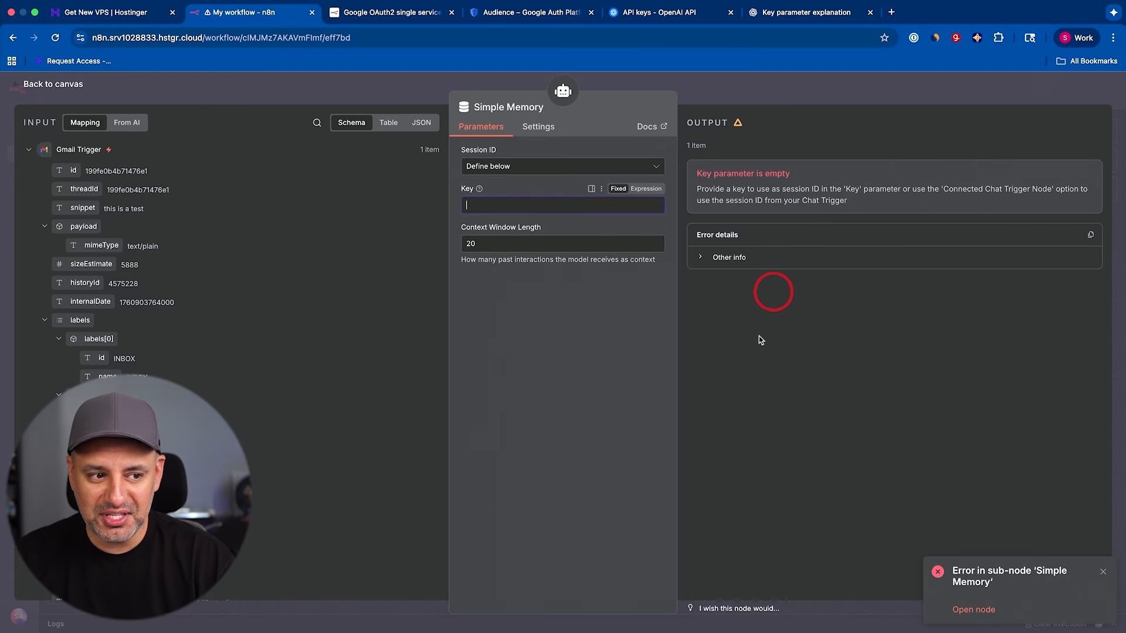
Read the key options in the ChatGPT answer and copy {{$json["threadId"]}} into Simple Memory's Key
click(779, 12)
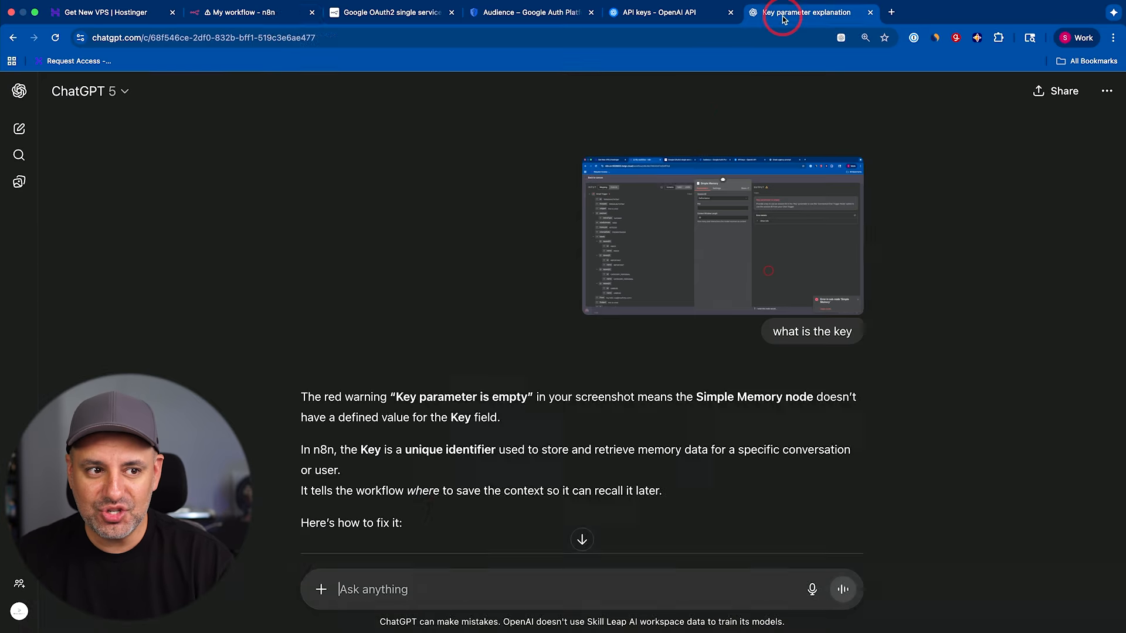
scroll(526, 332, down, 3)
click(715, 178)
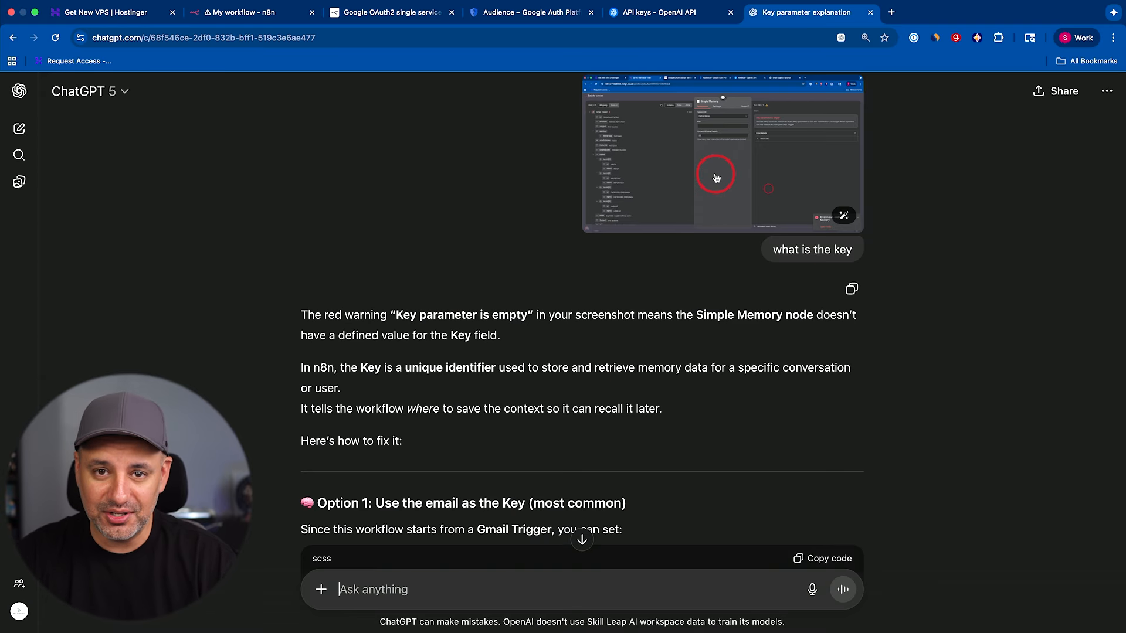
scroll(715, 177, down, 1)
scroll(715, 176, down, 5)
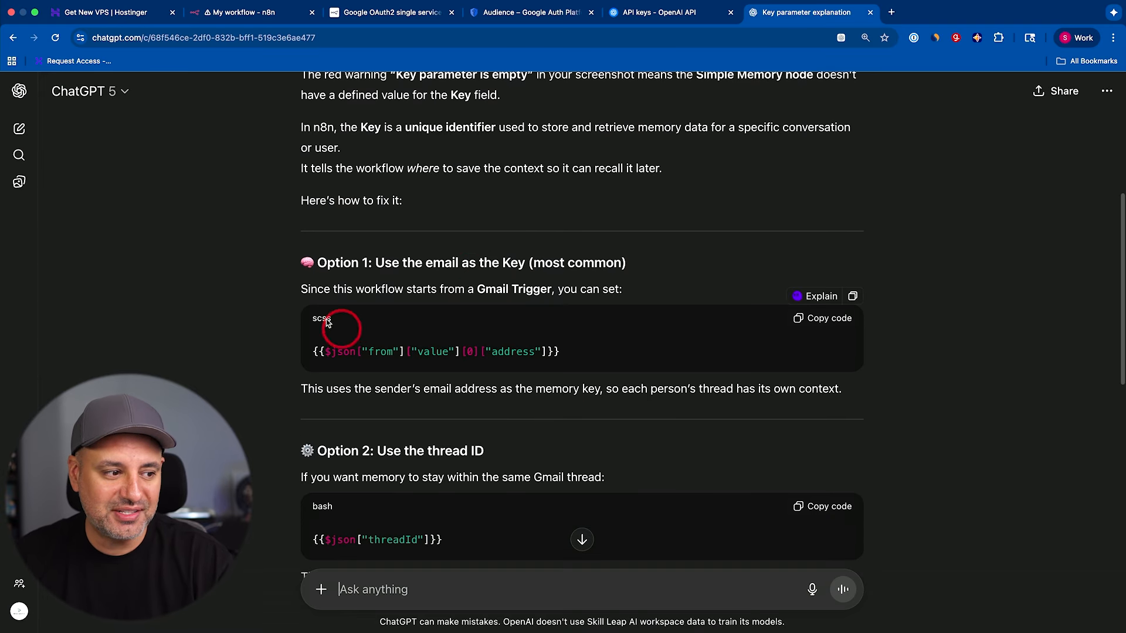
scroll(437, 302, down, 5)
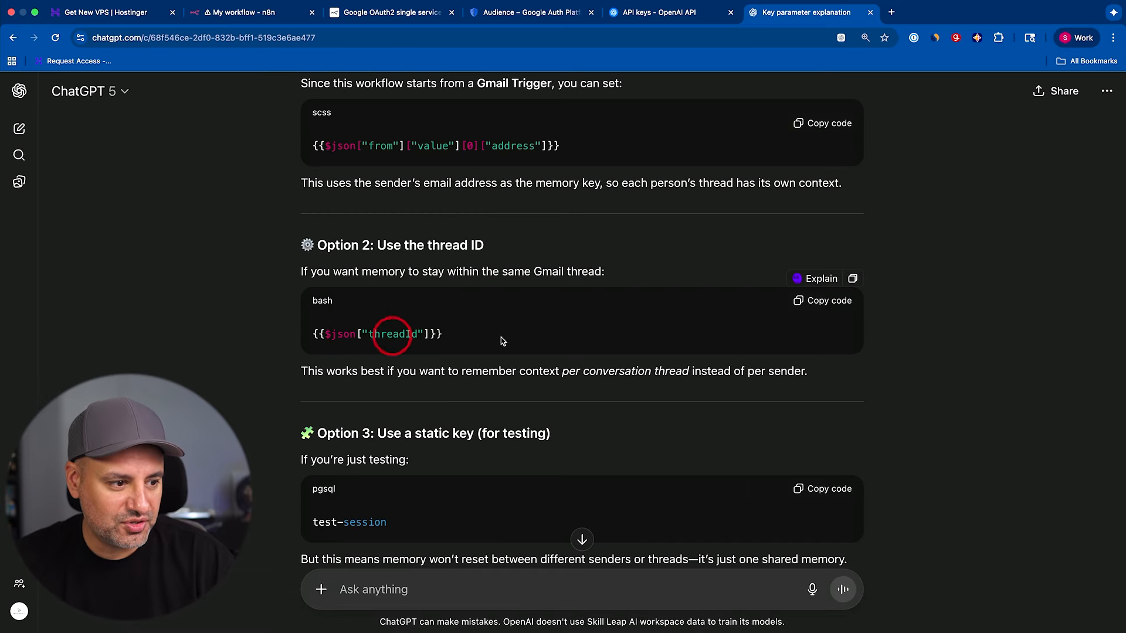
click(817, 301)
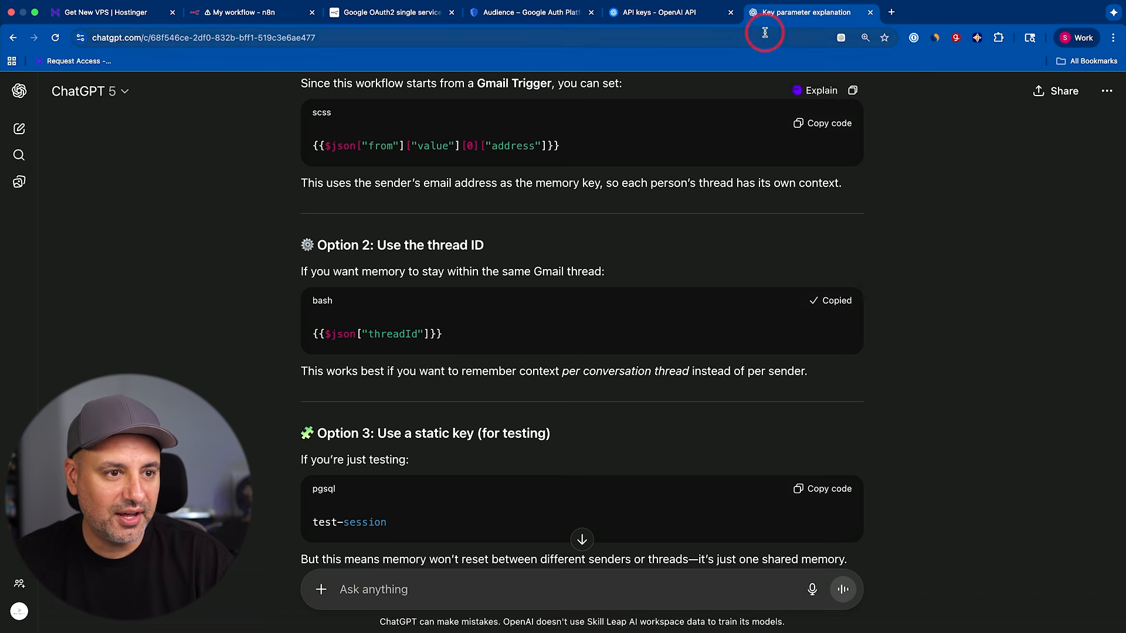
click(261, 13)
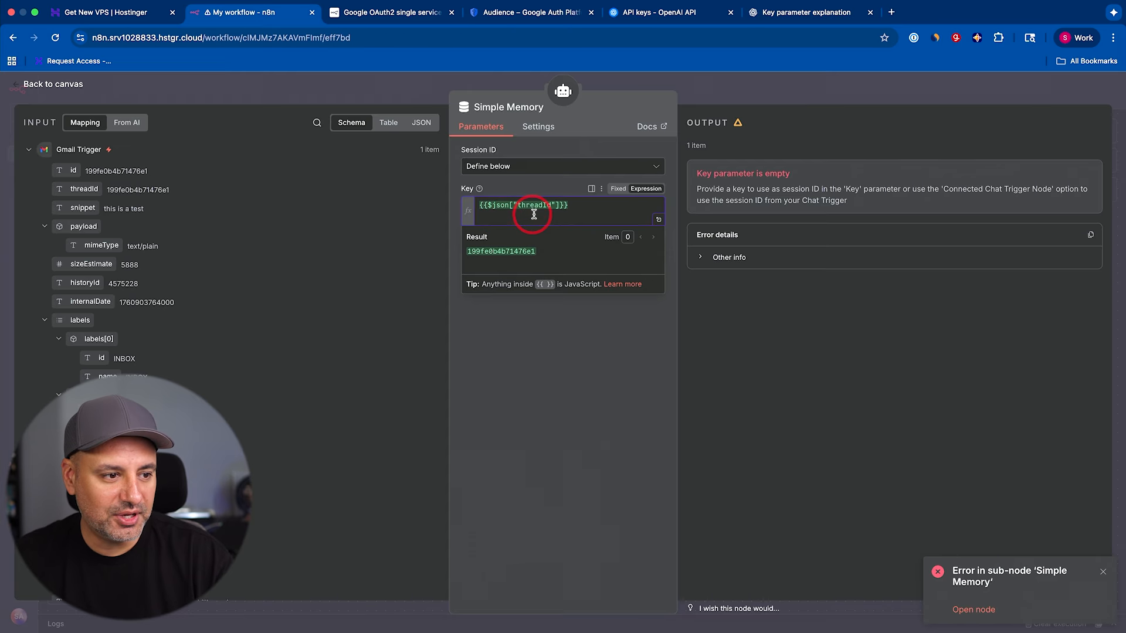
click(546, 209)
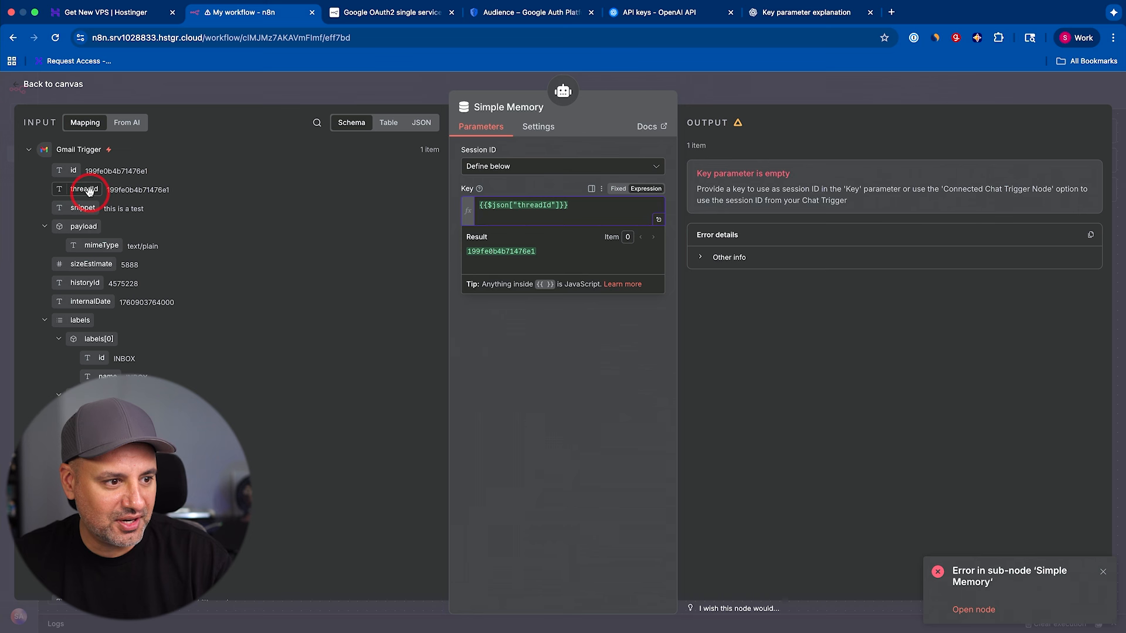
Replace Simple Memory's Key expression by mapping in the Gmail Trigger's threadId as {{ $json.threadId }}
click(466, 221)
key(ctrl+a)
key(BackSpace)
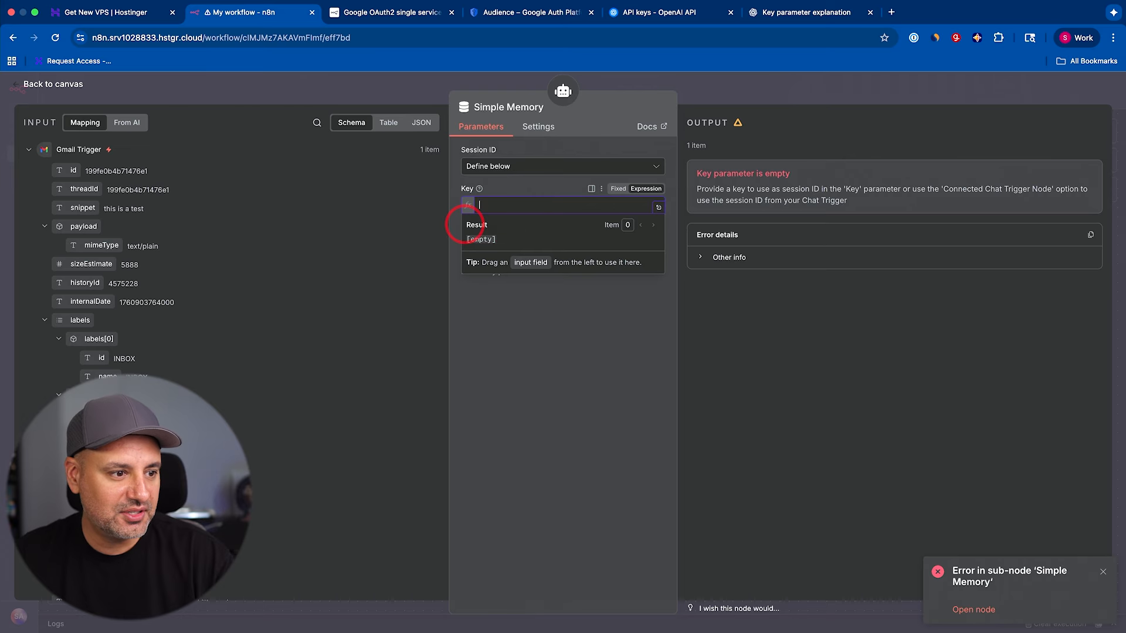
drag(76, 189, 515, 203)
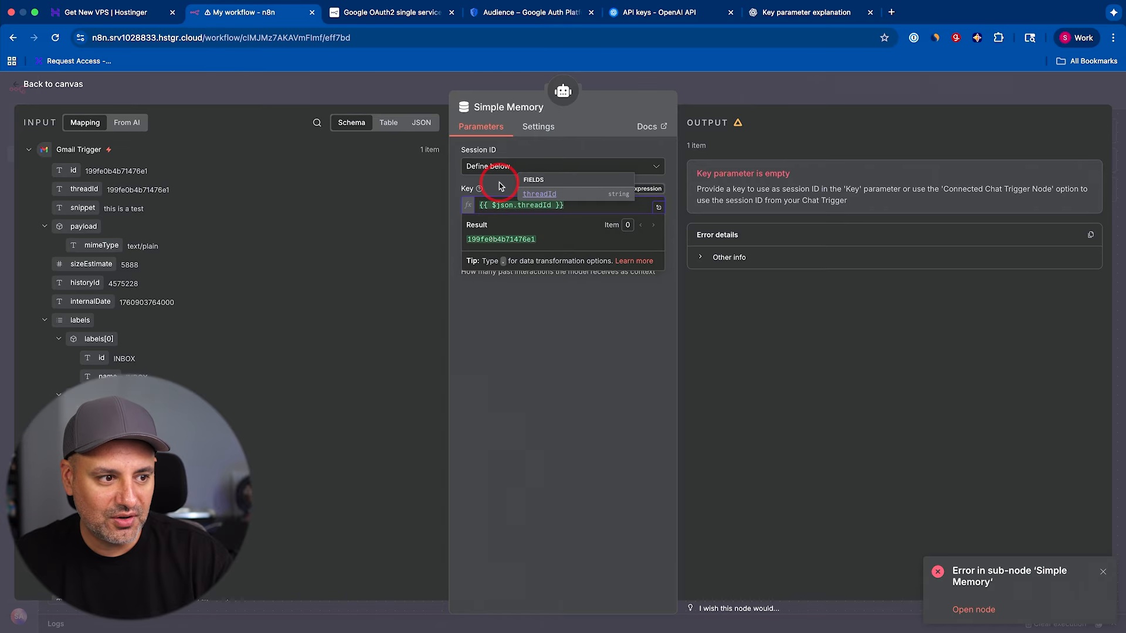
click(502, 187)
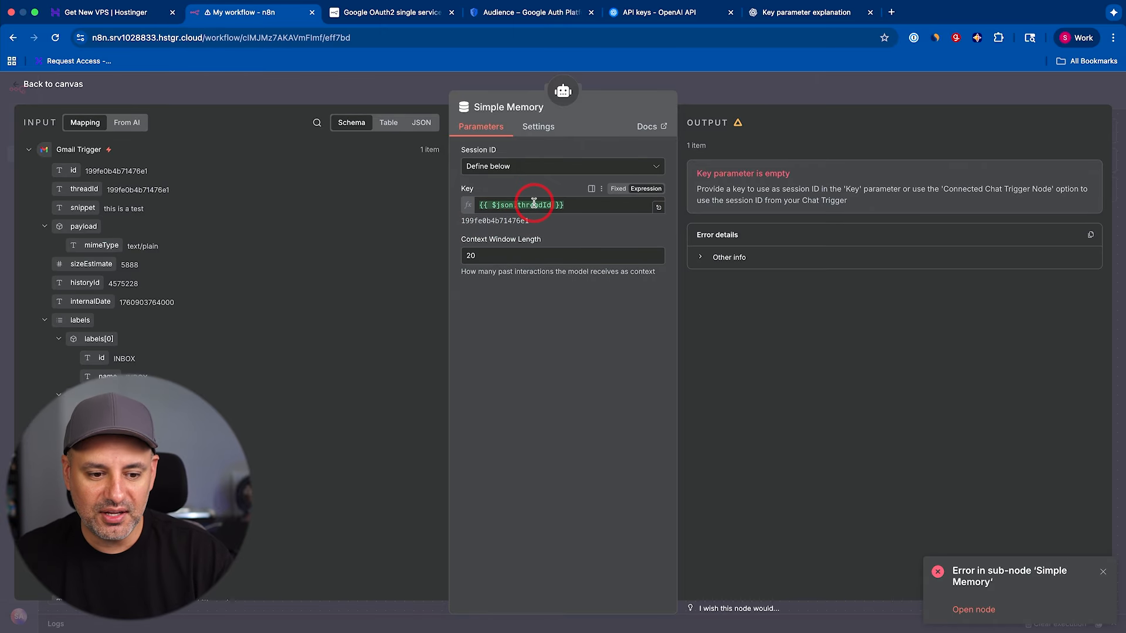
Execute the AI Agent node on the "this is a test" message and return to the canvas
click(468, 83)
double_click(468, 347)
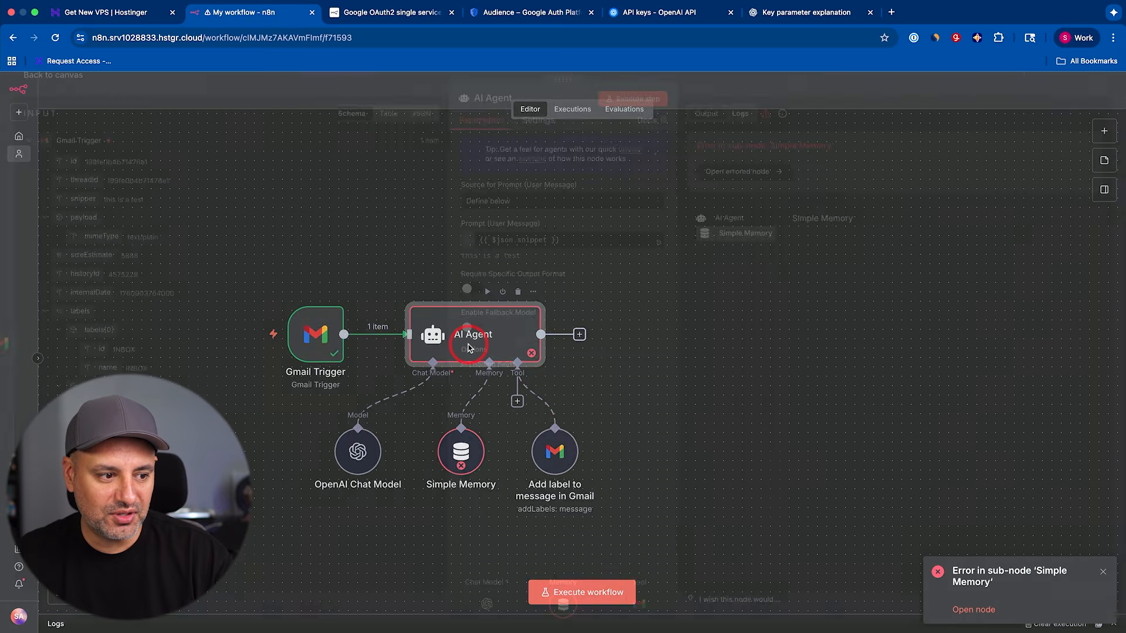
click(632, 109)
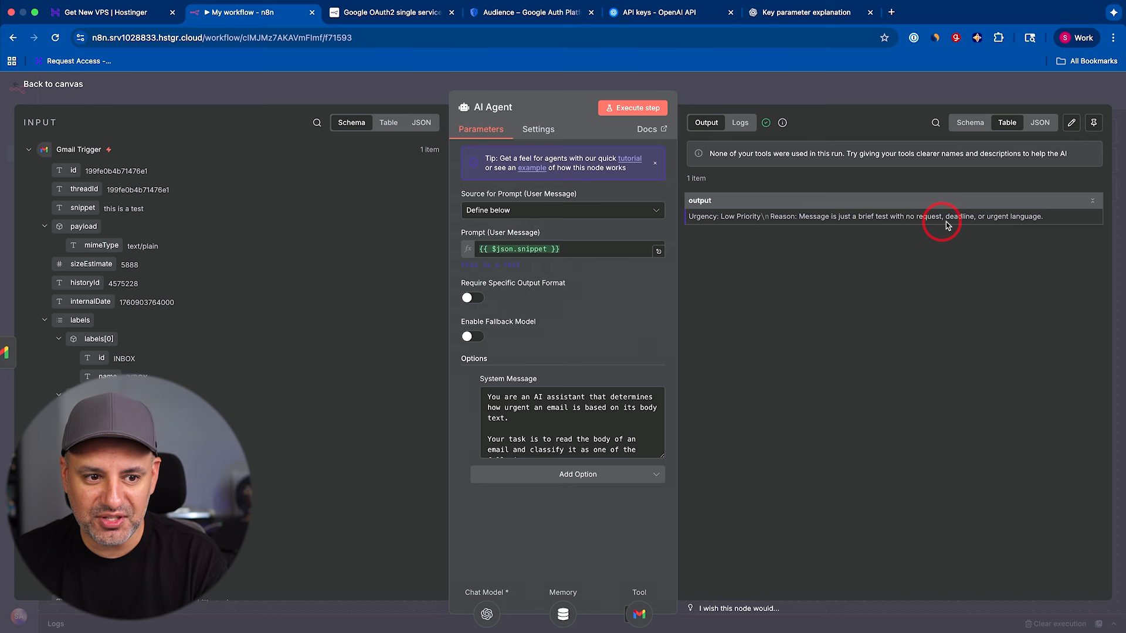
click(696, 85)
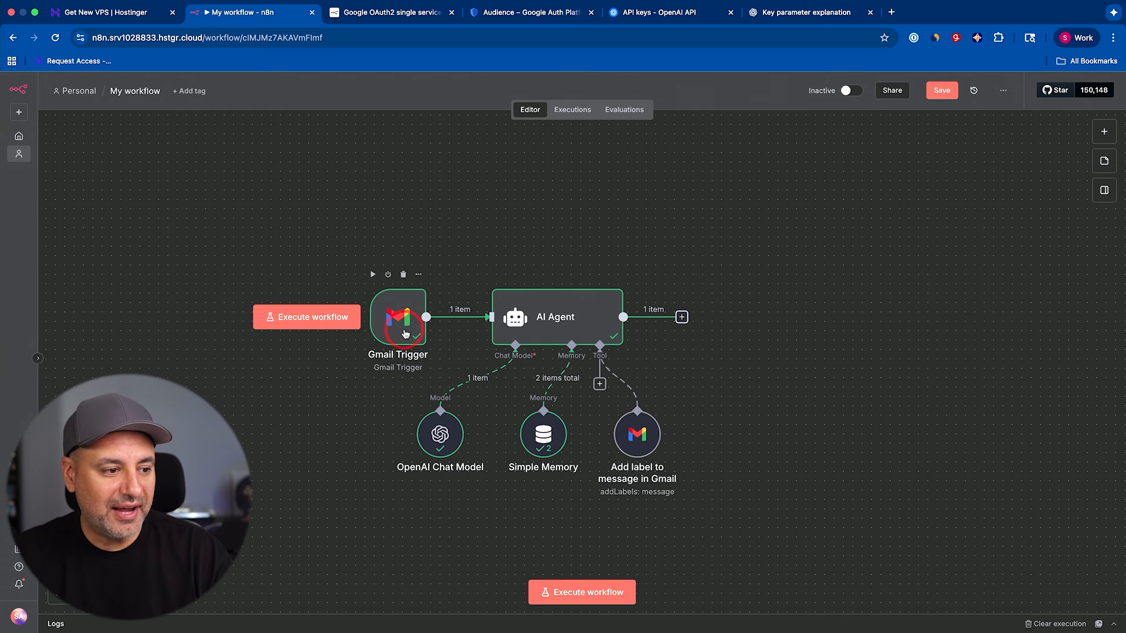
Fetch a new test event in the Gmail Trigger node and return to the canvas
double_click(404, 333)
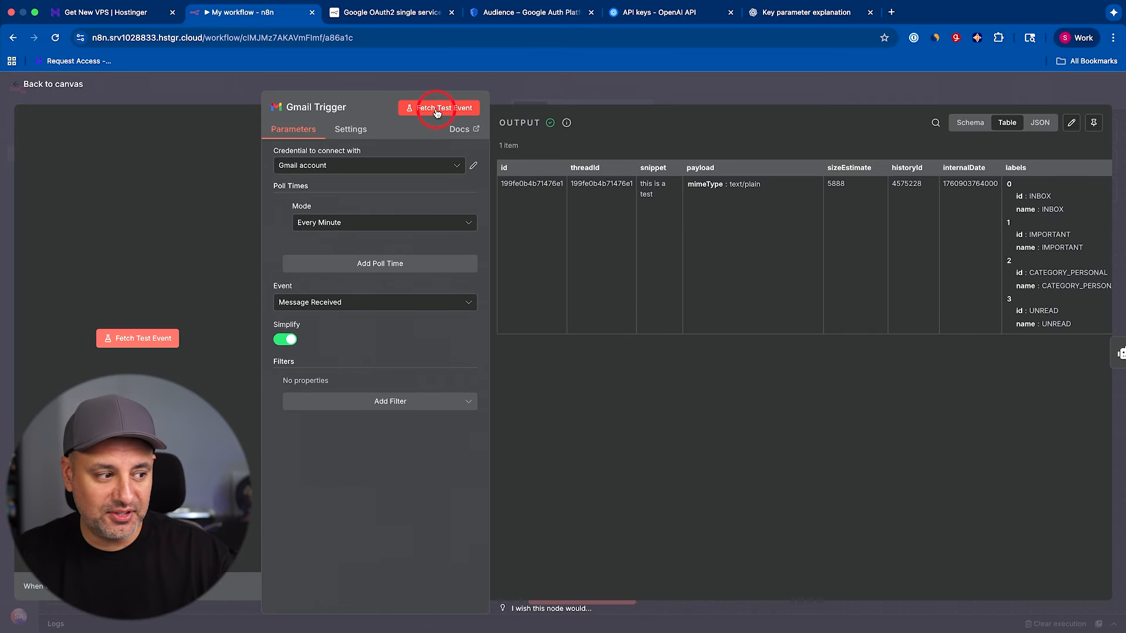
click(437, 113)
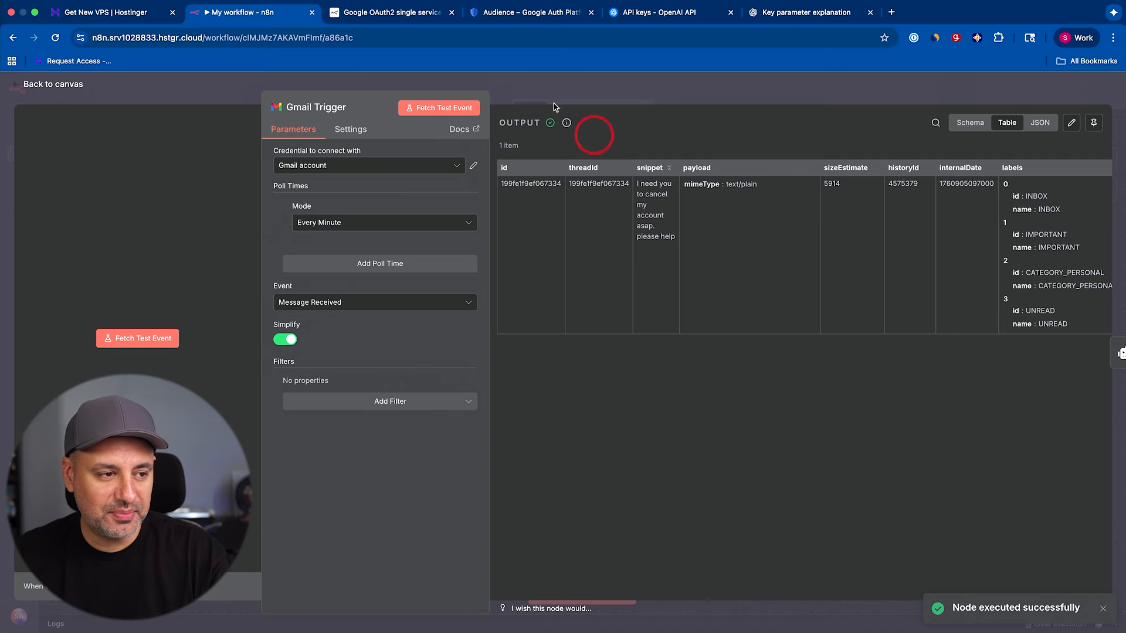
click(570, 83)
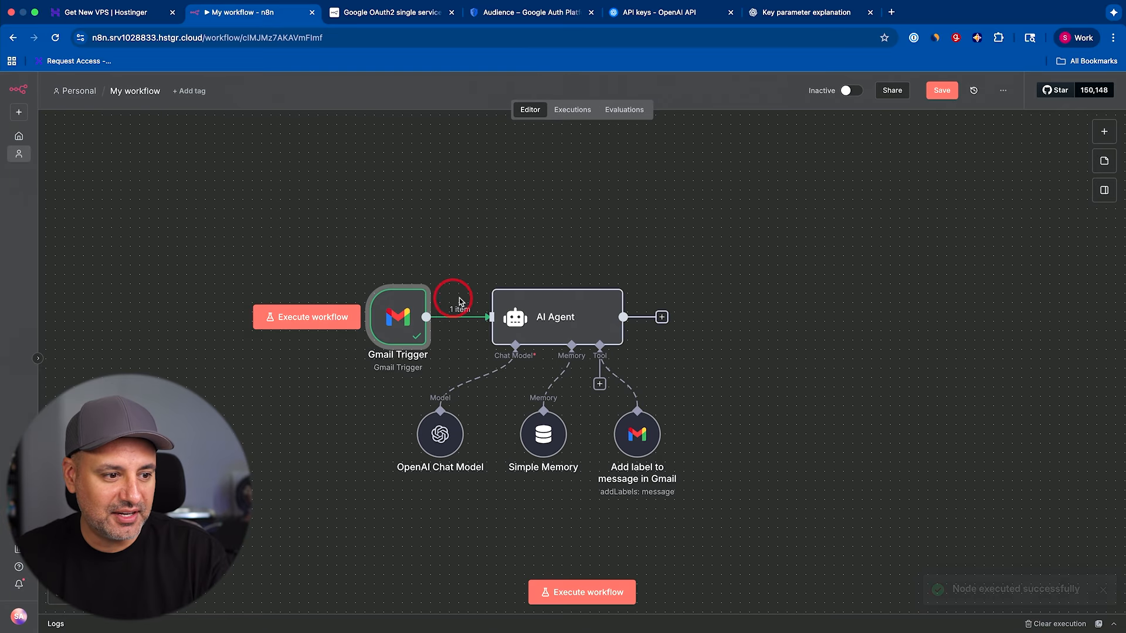
Execute the AI Agent on the account cancellation message and save the workflow
double_click(562, 313)
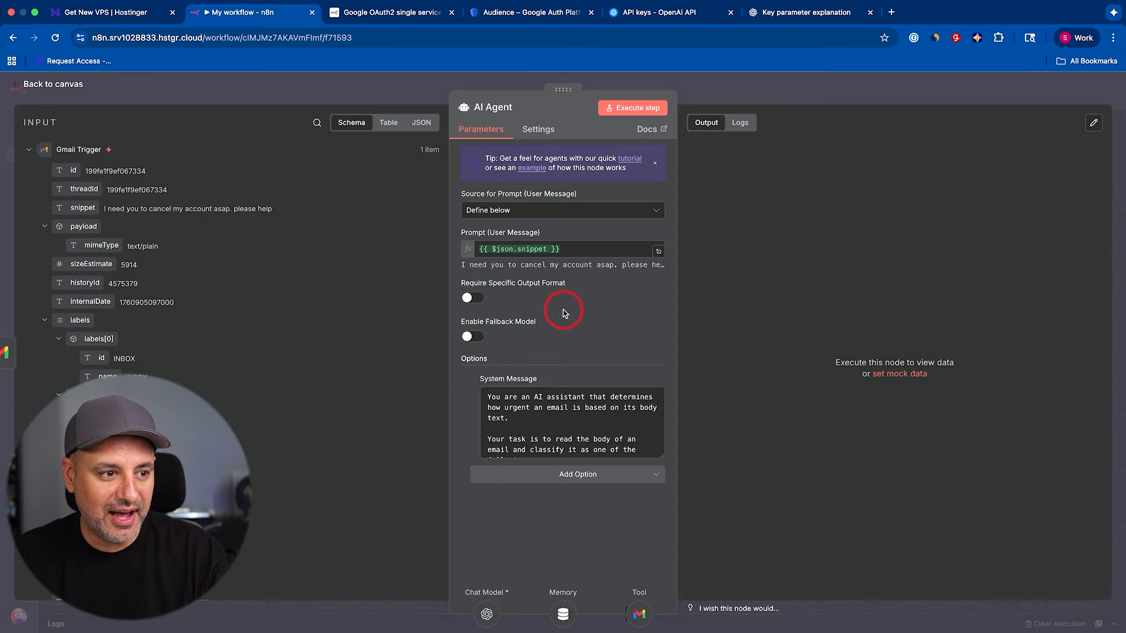
click(620, 108)
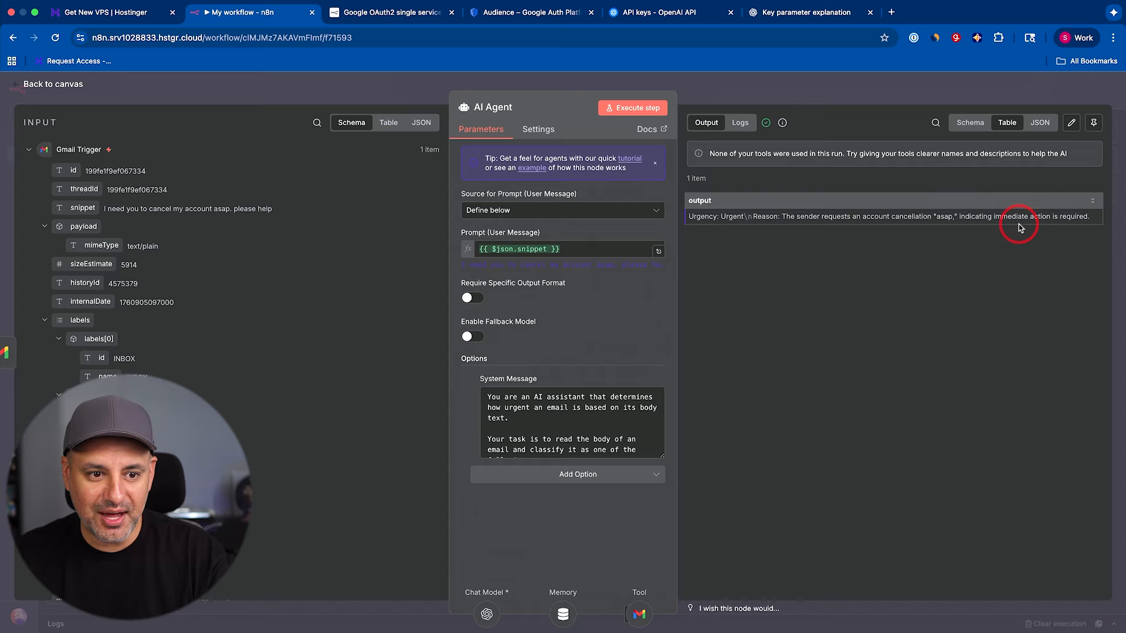
click(743, 95)
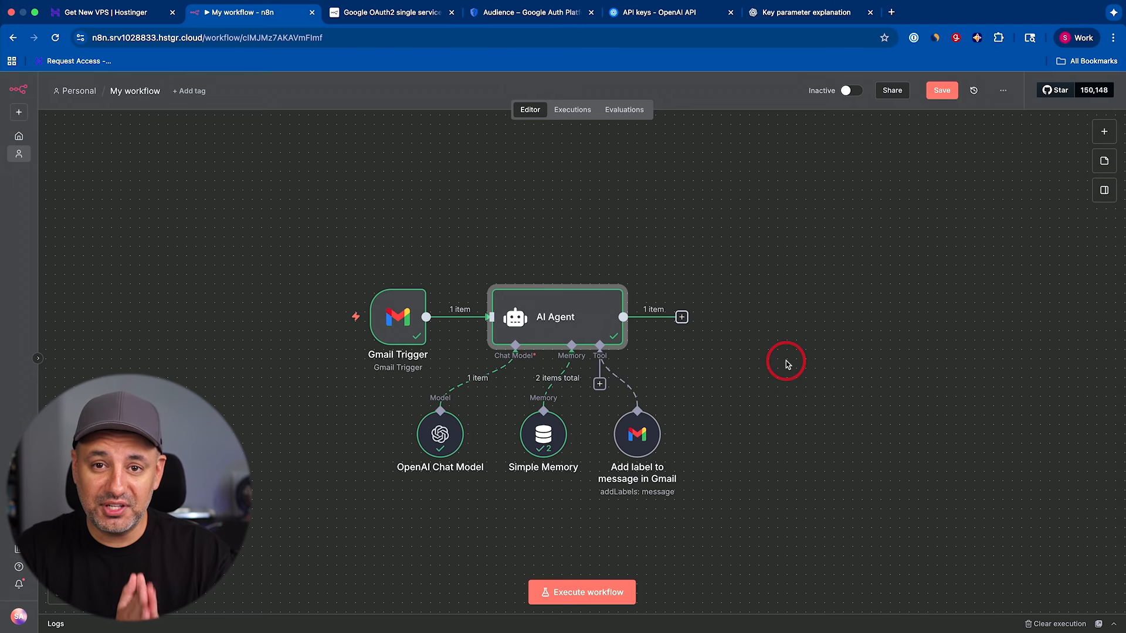
click(940, 92)
click(842, 222)
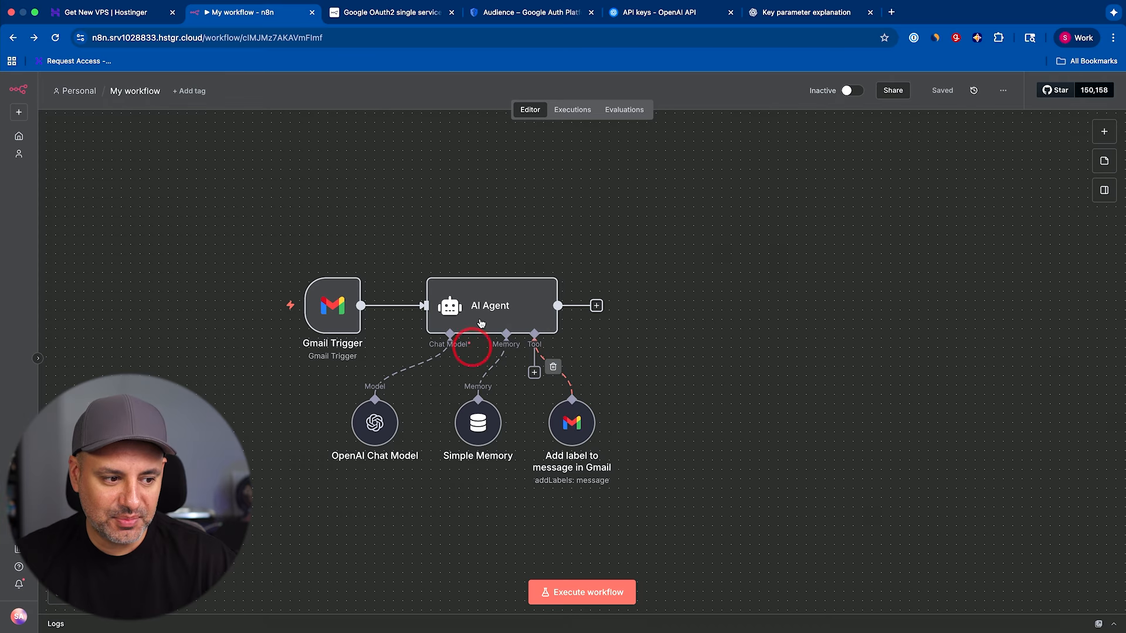
Start adding a new node after the AI Agent's output
click(596, 304)
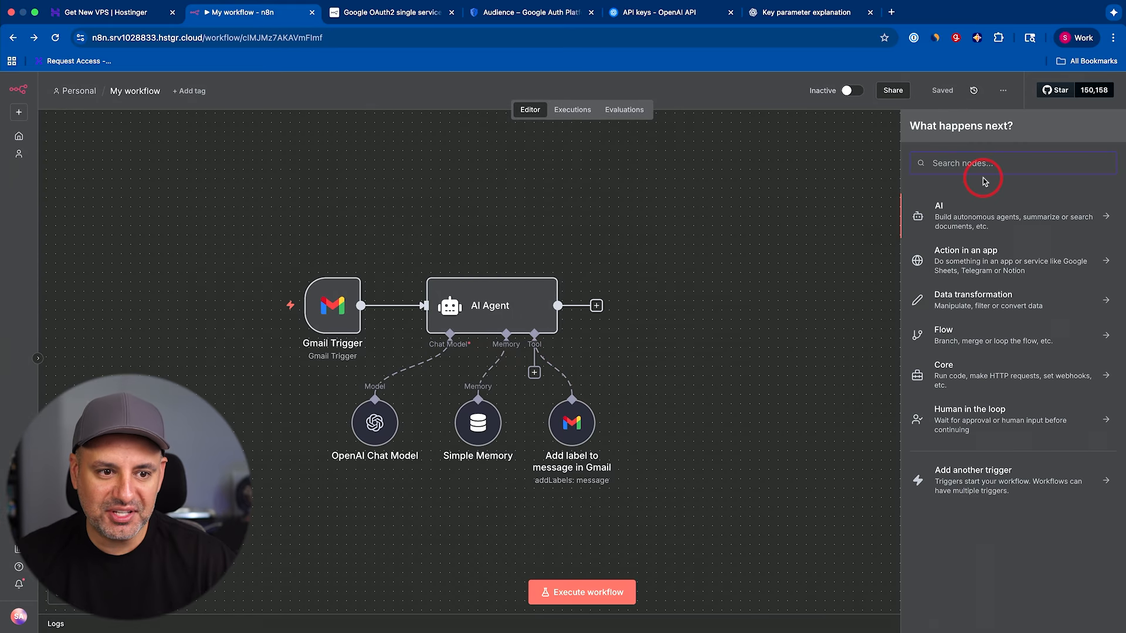
text(slack)
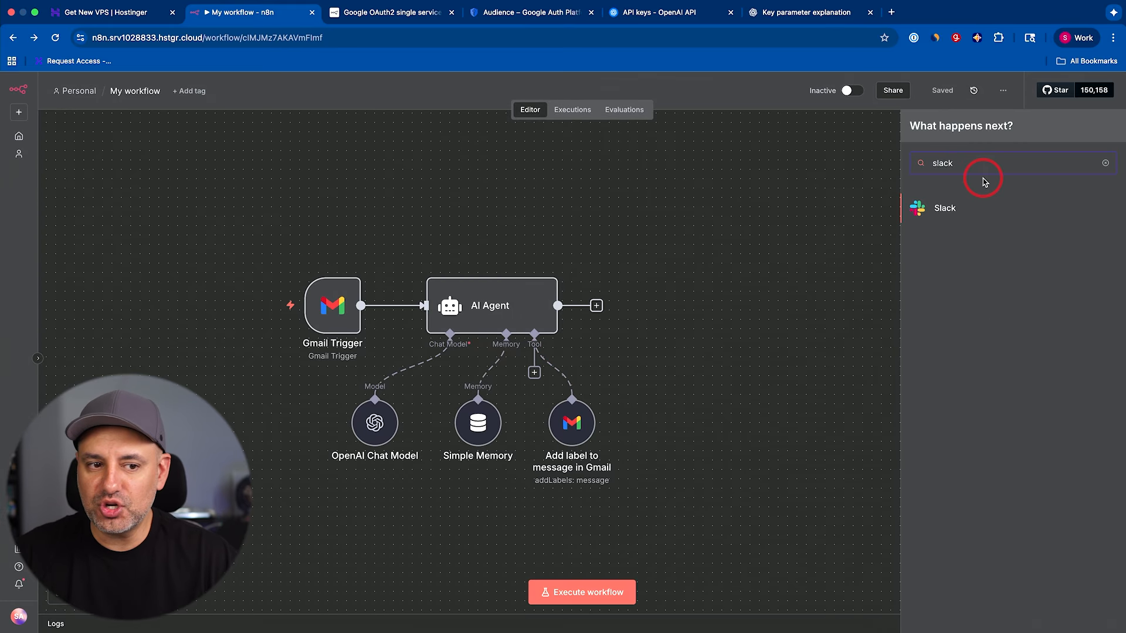
key(BackSpace)
key(BackSpace)
key(BackSpace)
key(BackSpace)
key(BackSpace)
Search the nodes for gmail and add Gmail's Send a message action after the AI Agent
text(gmail)
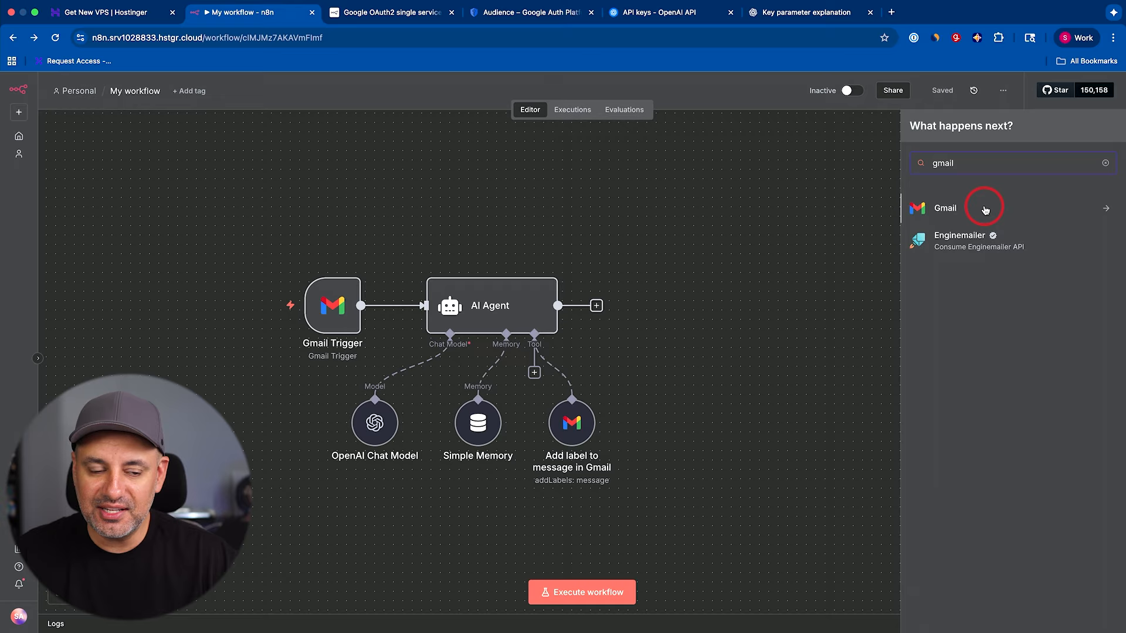
click(984, 210)
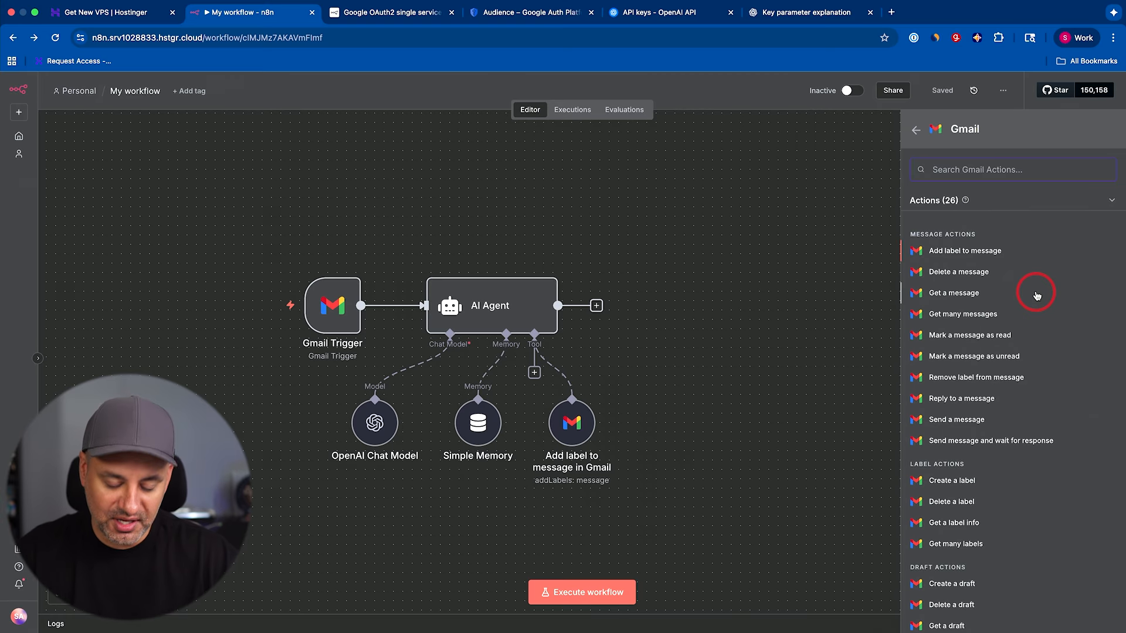
text(send)
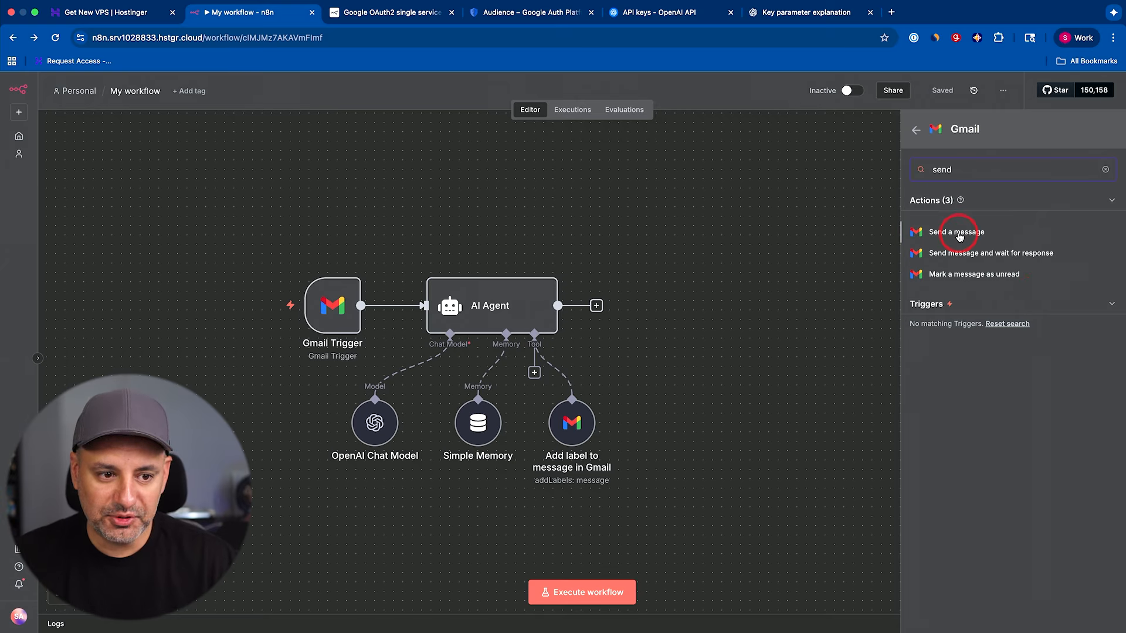
click(956, 232)
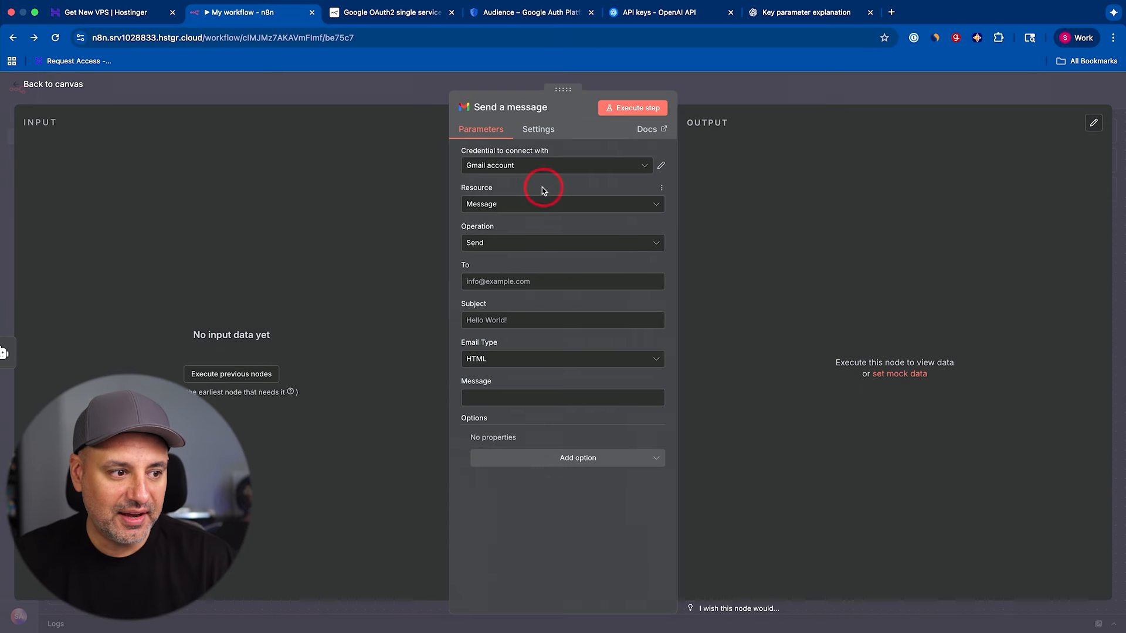
Enter the recipient's email address and the subject "Urgent support" in the Send a message node
click(516, 281)
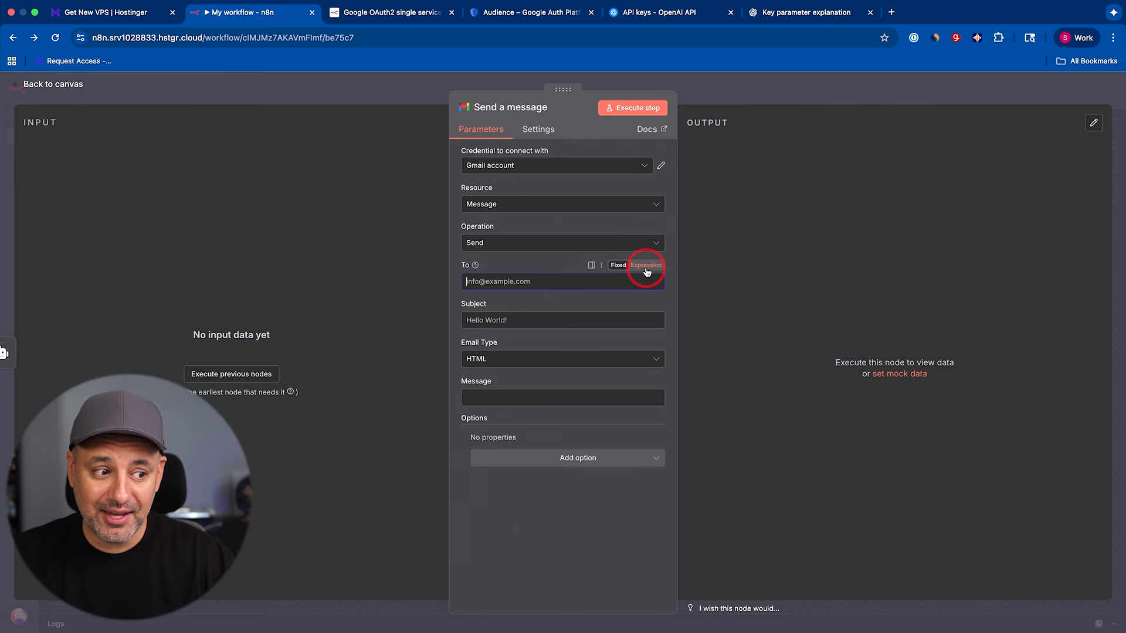
text(saj)
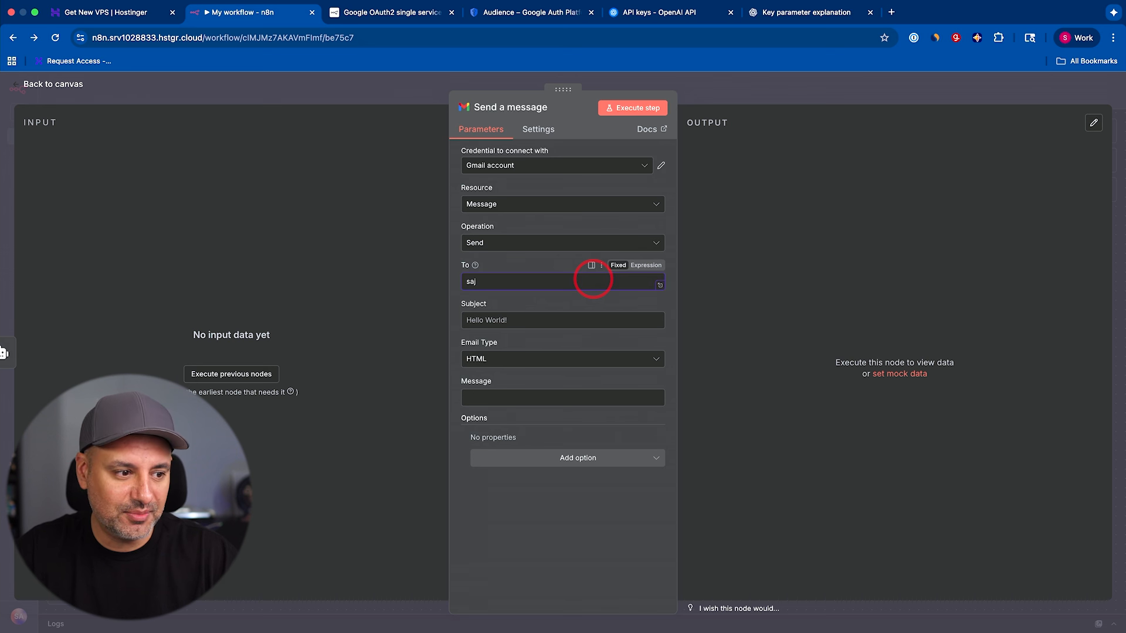
text(pport)
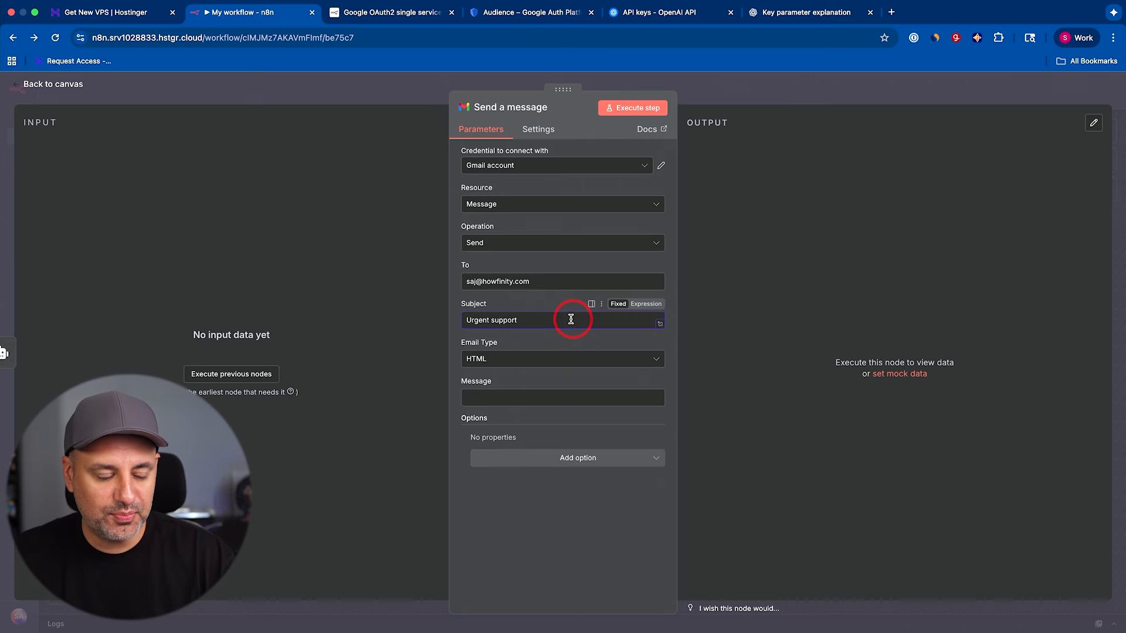
triple_click(563, 319)
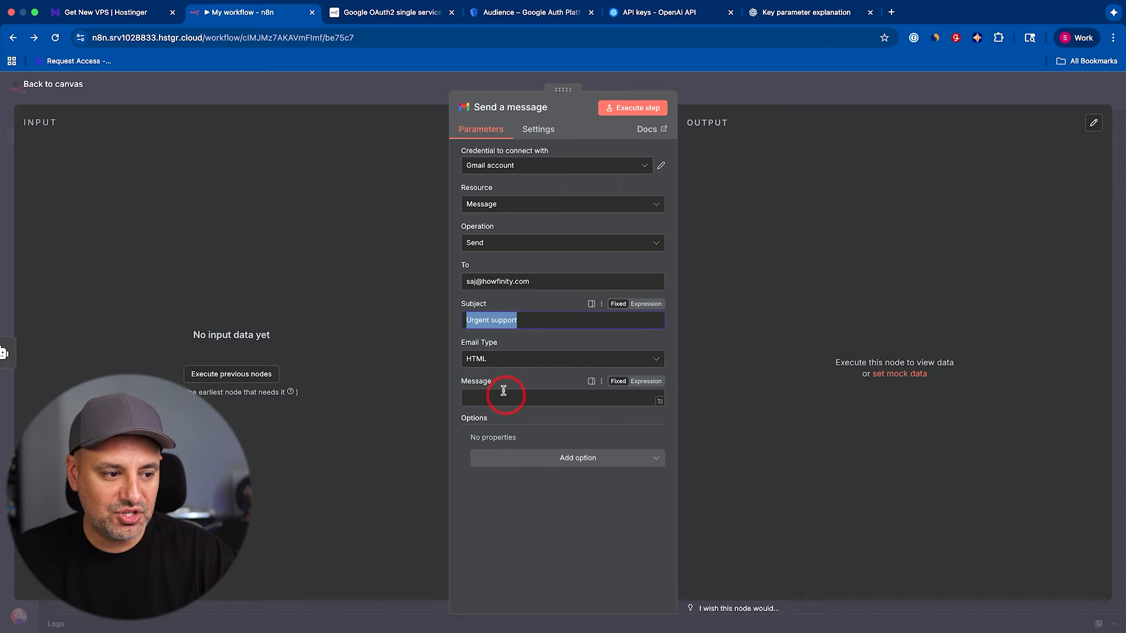
click(502, 394)
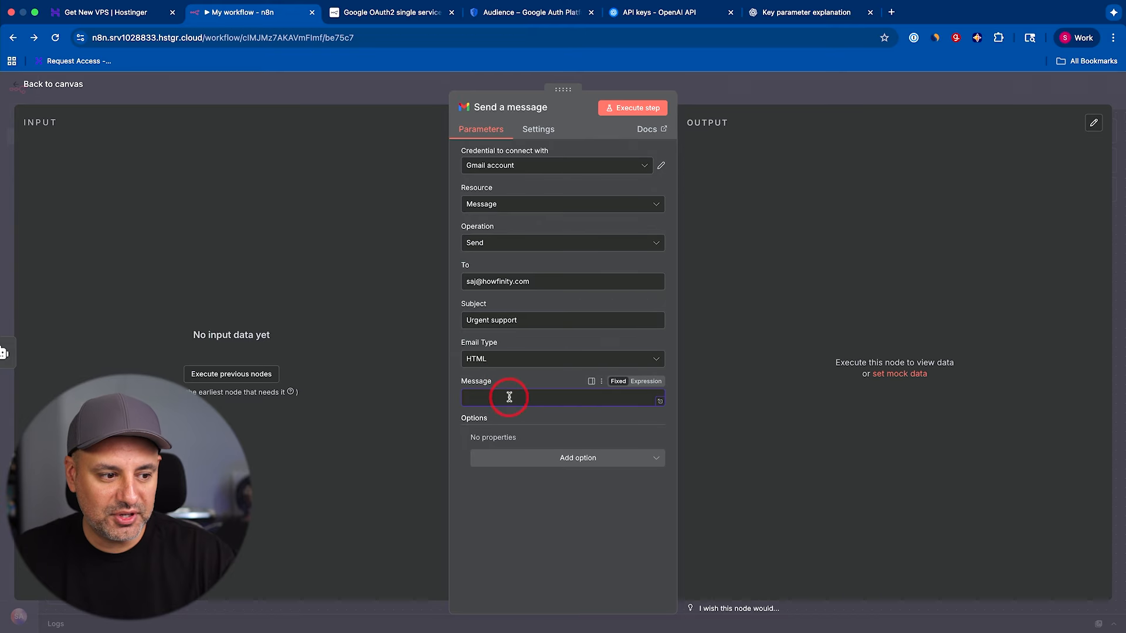
Execute the previous nodes, map the AI Agent's output into the Message field as an expression, and execute the send step
click(645, 382)
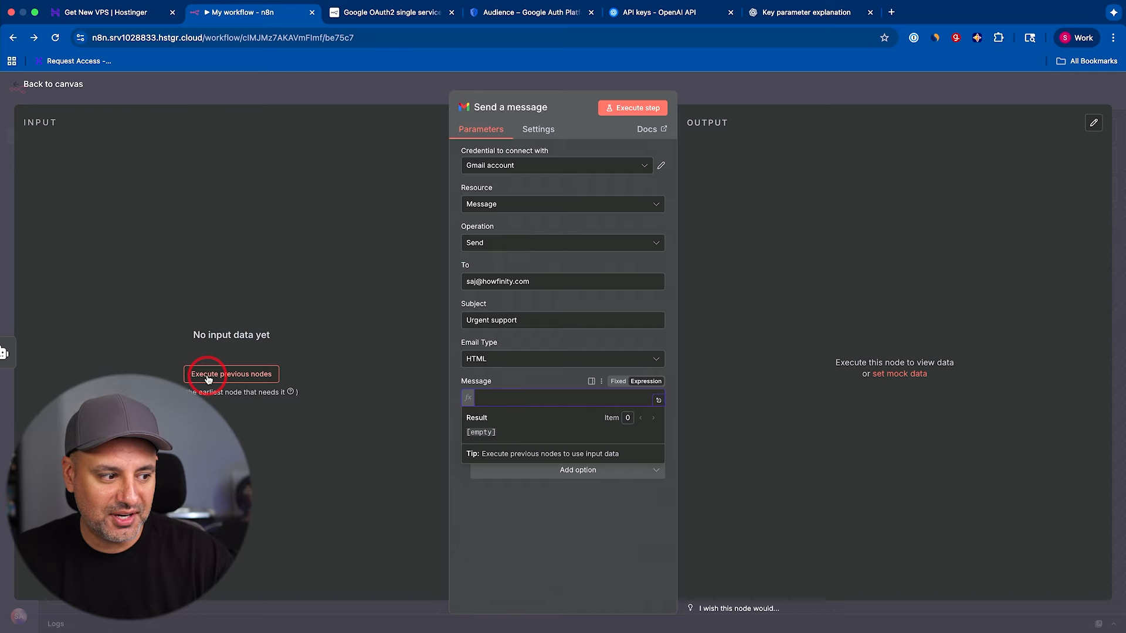
click(237, 376)
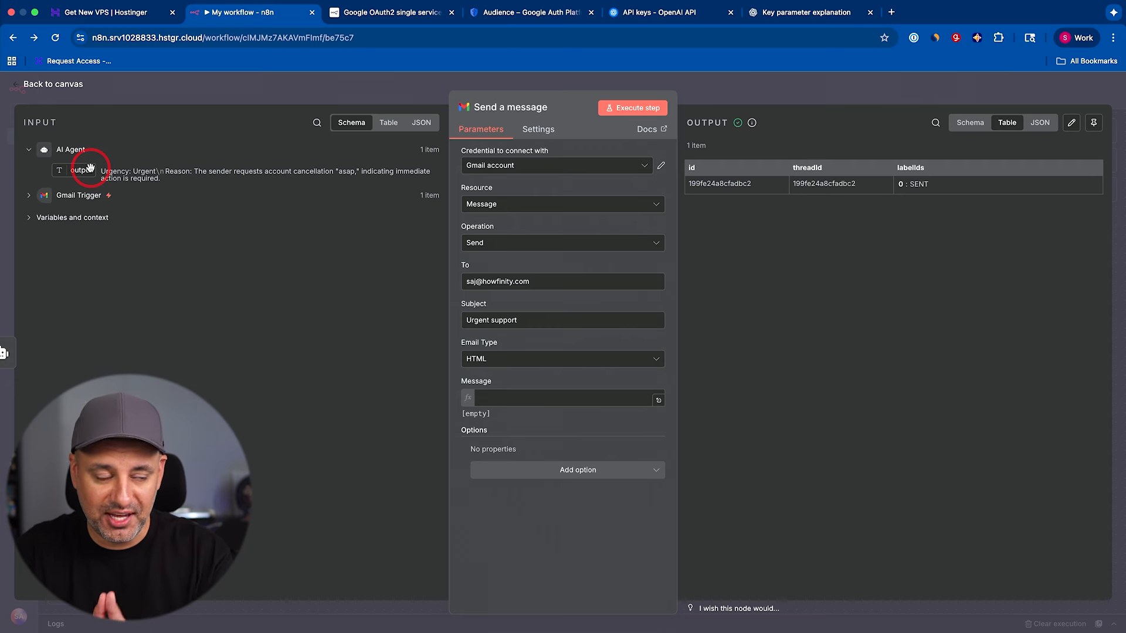
drag(76, 169, 534, 398)
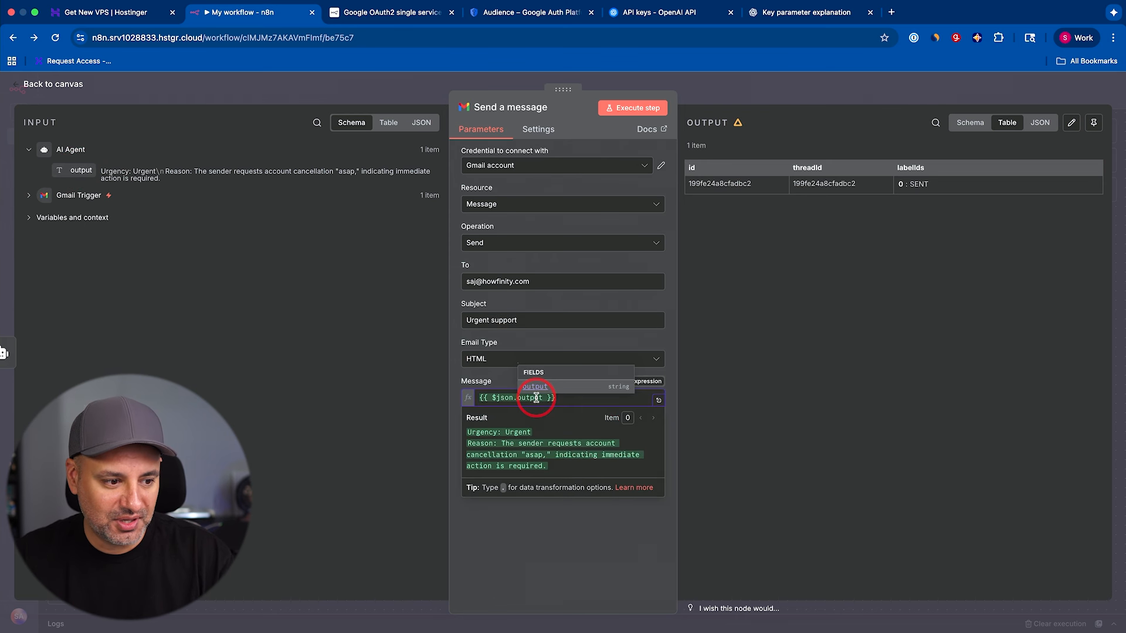
click(820, 174)
click(642, 110)
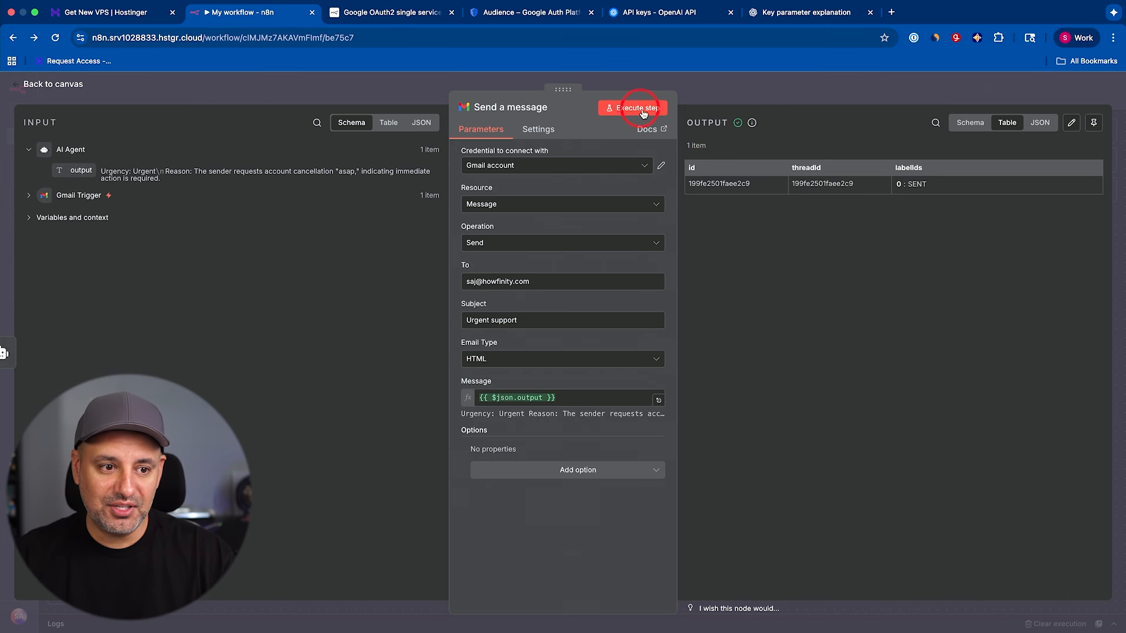
Append the Gmail Trigger's From field to the Message expression, execute the send step and return to the canvas
click(581, 398)
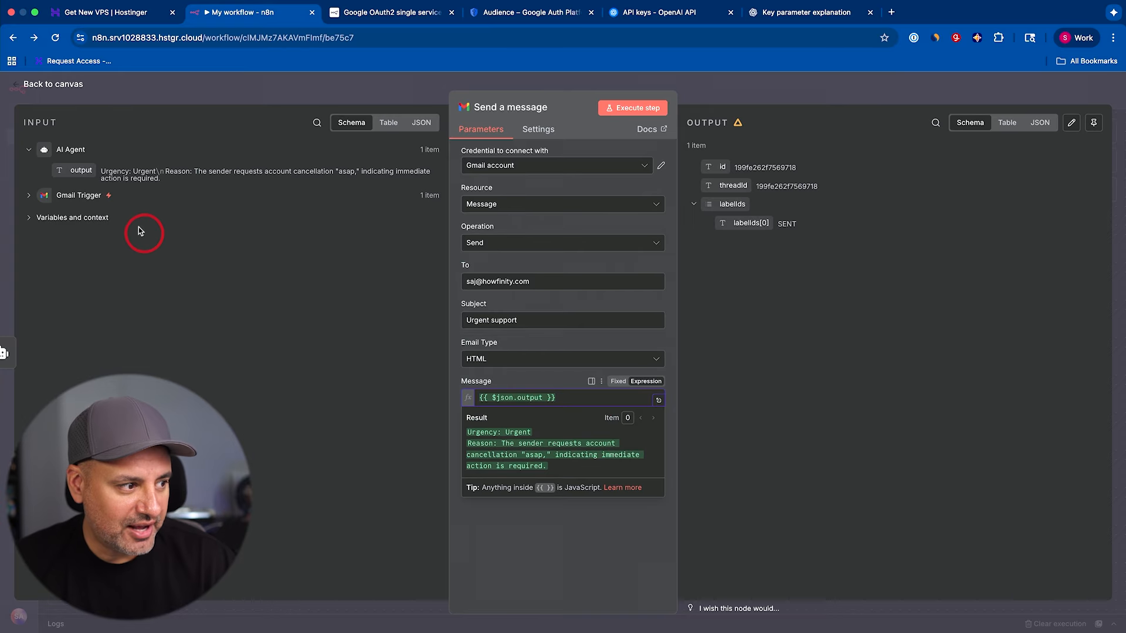
click(80, 195)
drag(76, 591, 608, 404)
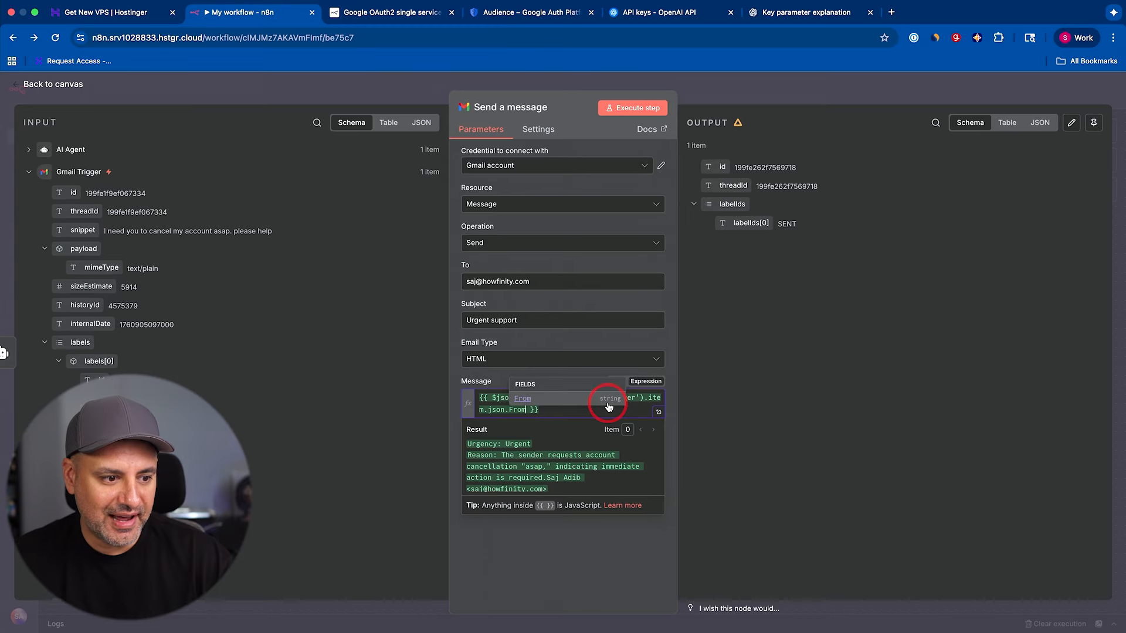
click(708, 425)
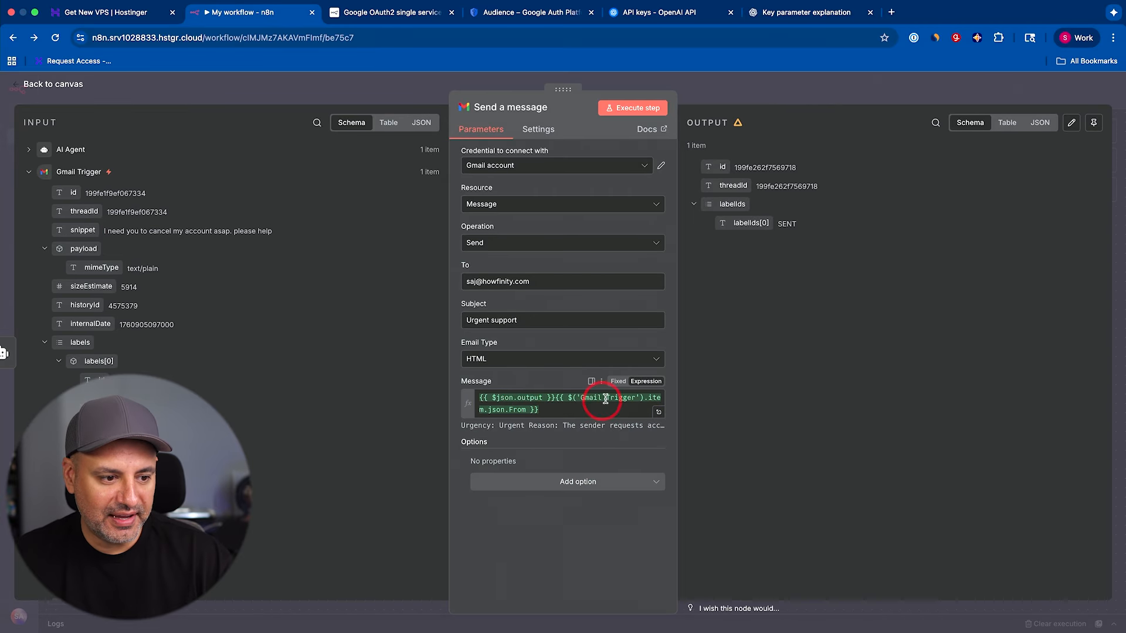
click(622, 115)
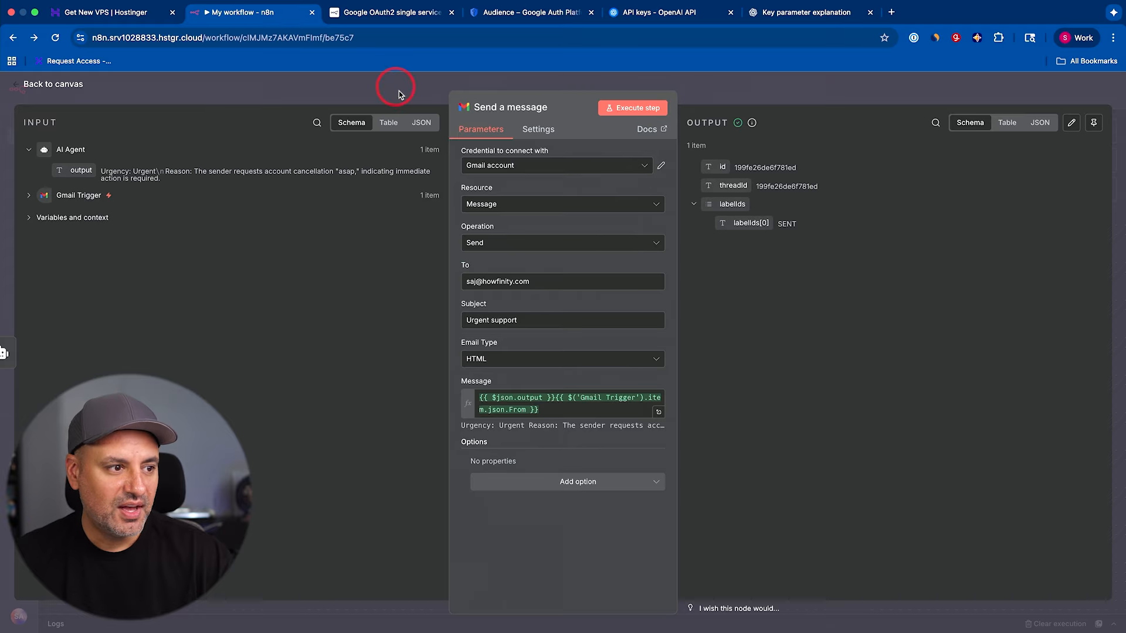
click(403, 95)
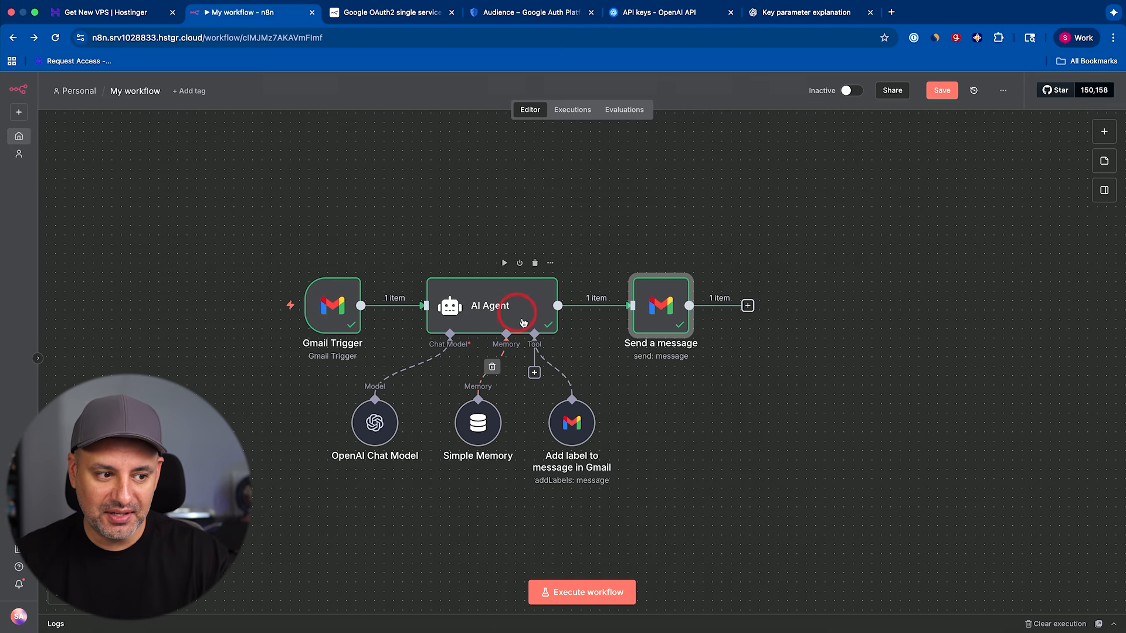
Save the workflow and execute it from the canvas
click(572, 425)
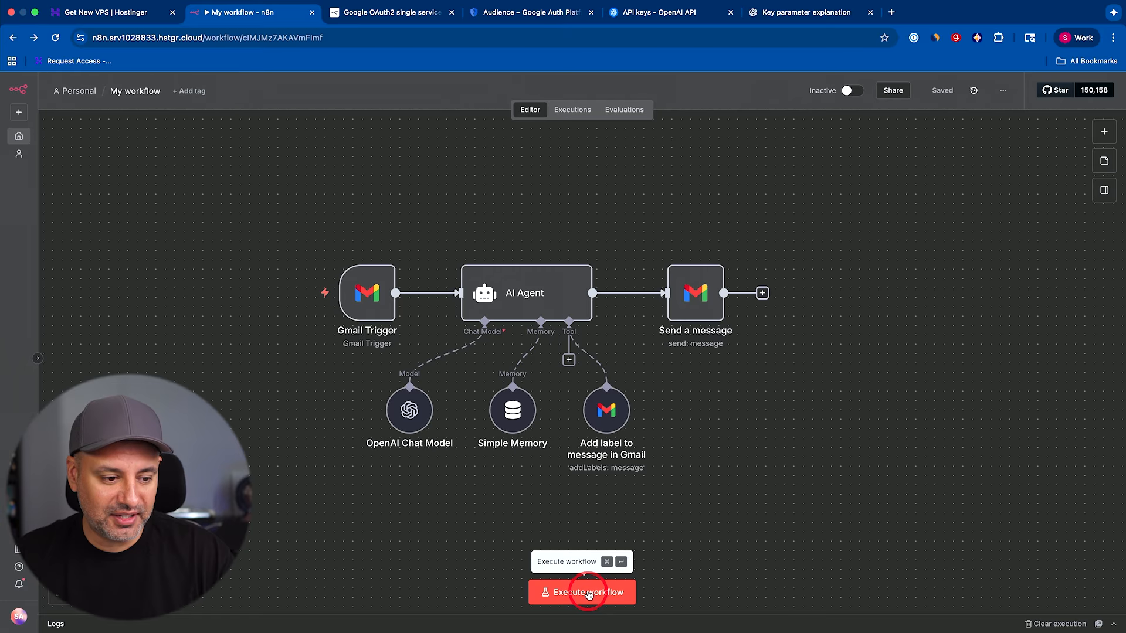
click(589, 593)
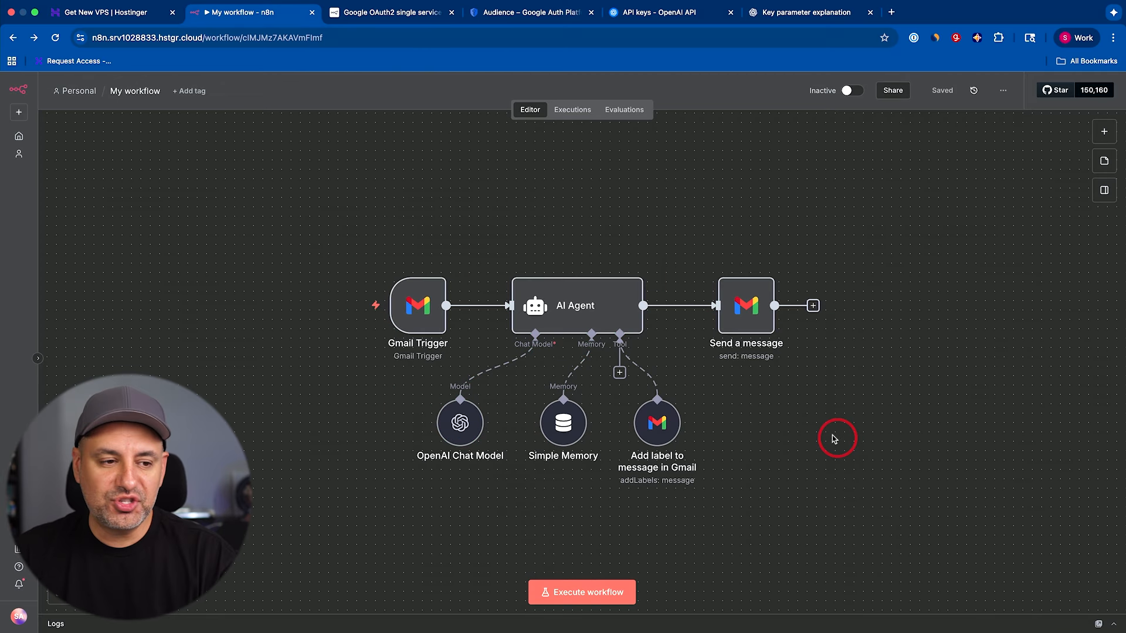
Activate the workflow, dismiss the activation notice and the production checklist, and set the workflow back to inactive
click(848, 94)
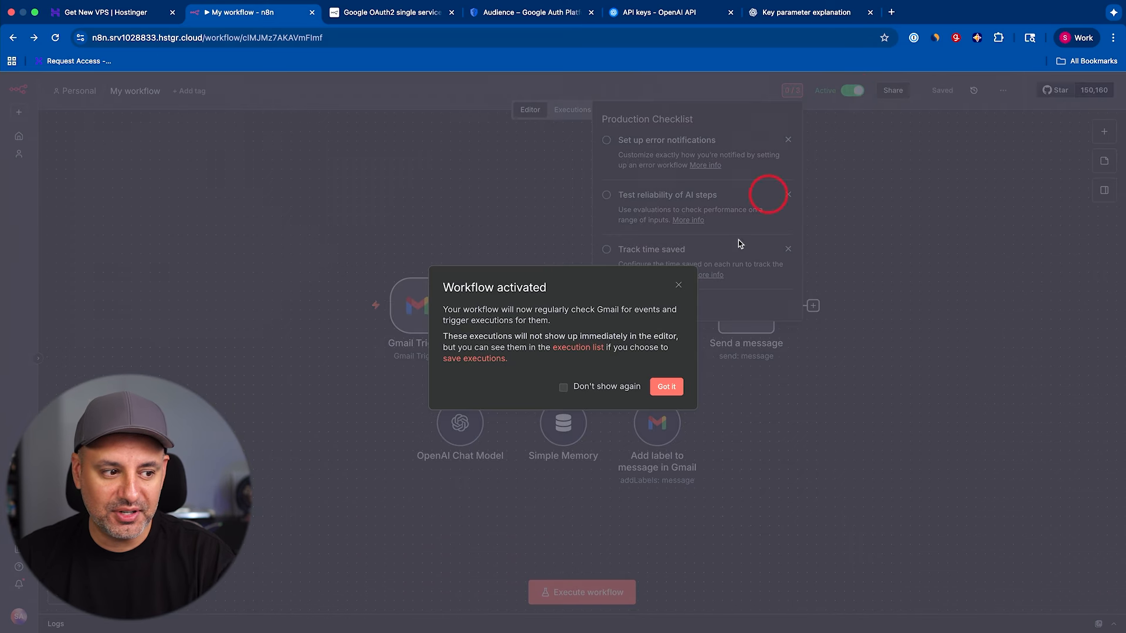
click(664, 390)
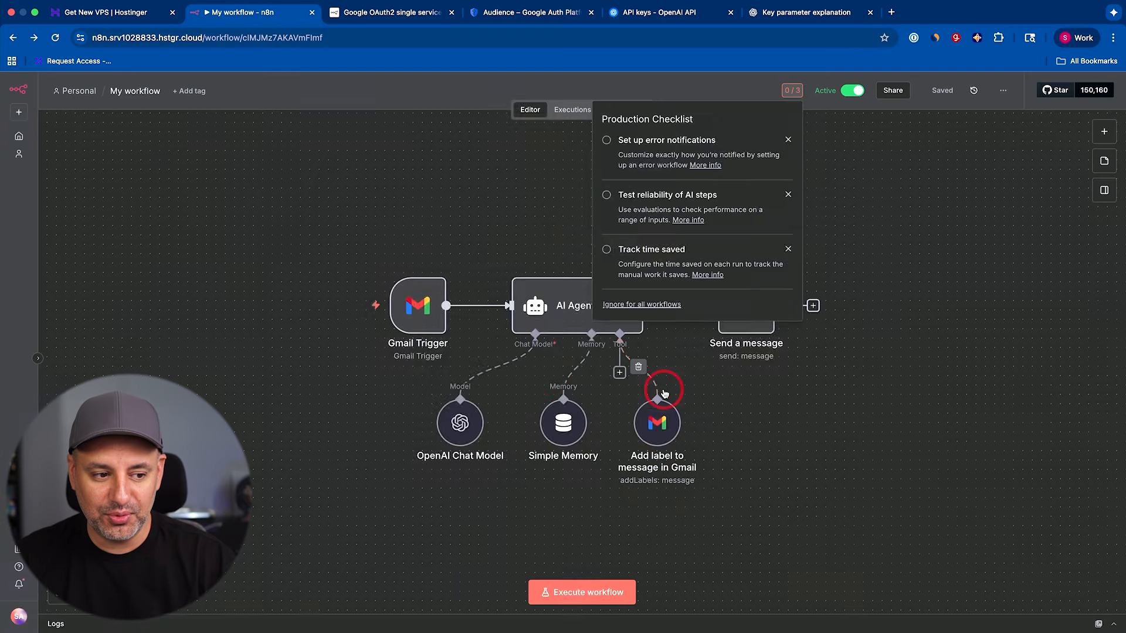
click(985, 206)
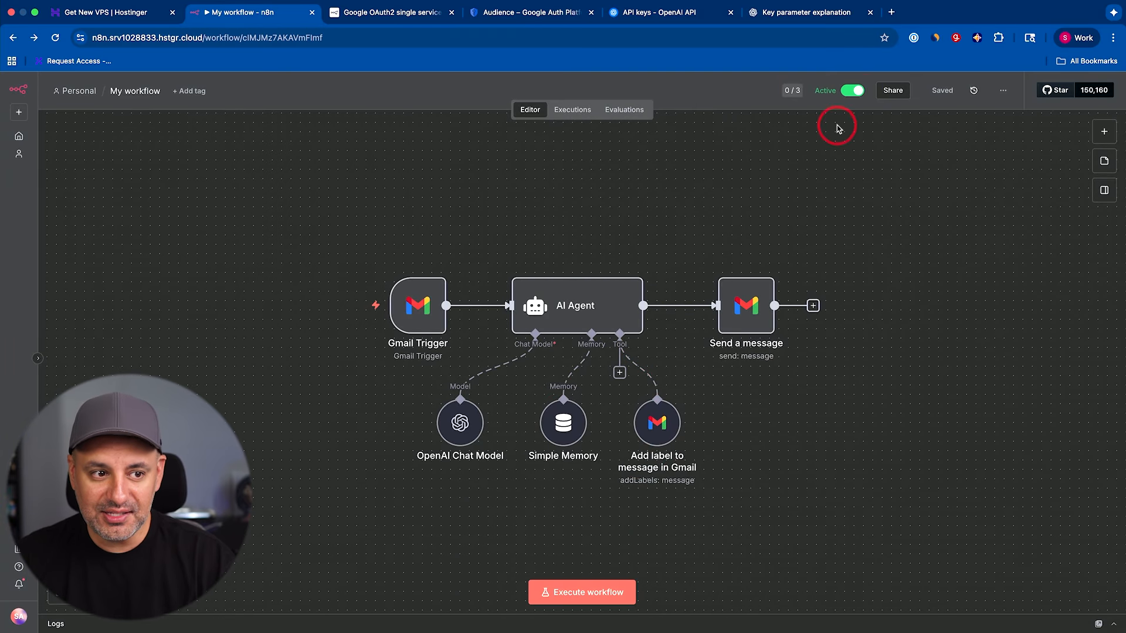
click(853, 92)
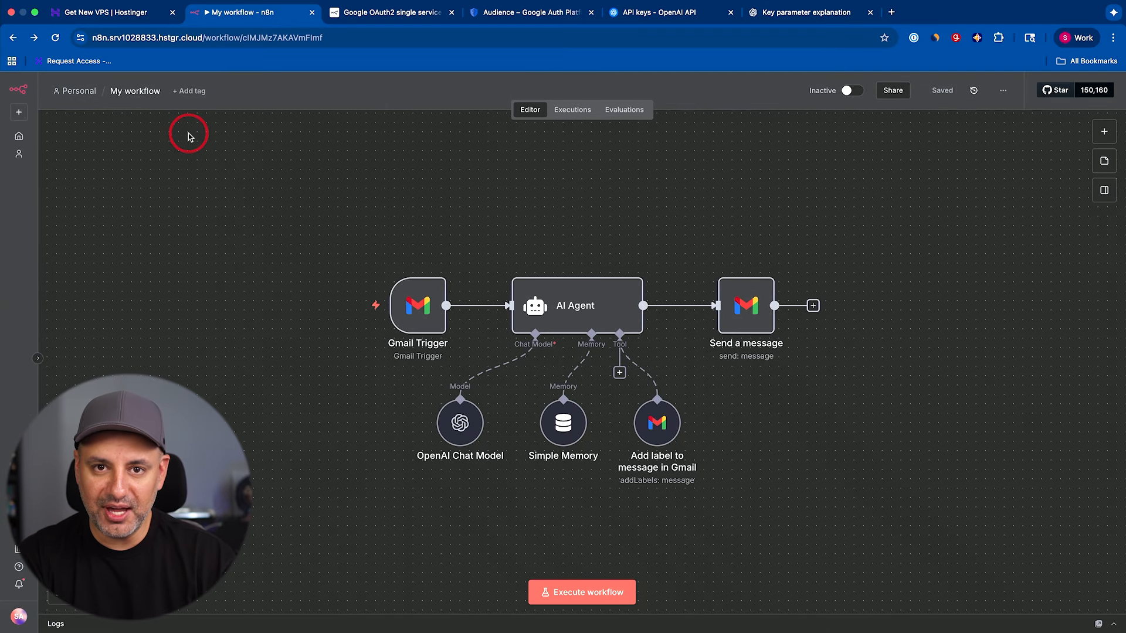
View the Personal project's workflows and credentials, and create a new workflow started by an On chat message trigger
click(78, 91)
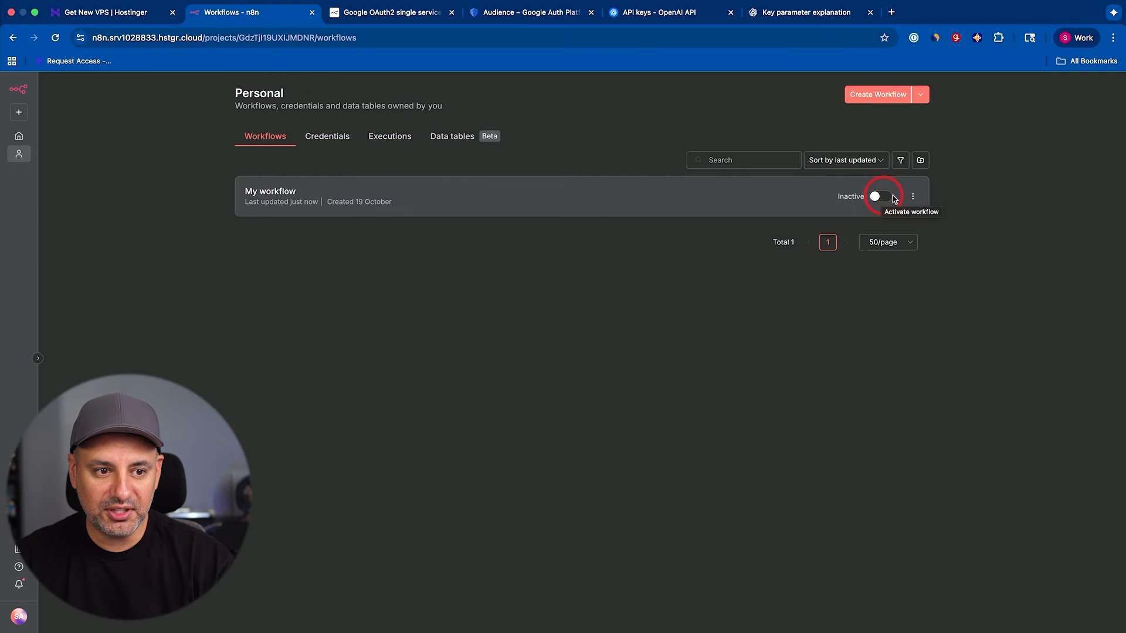
click(327, 141)
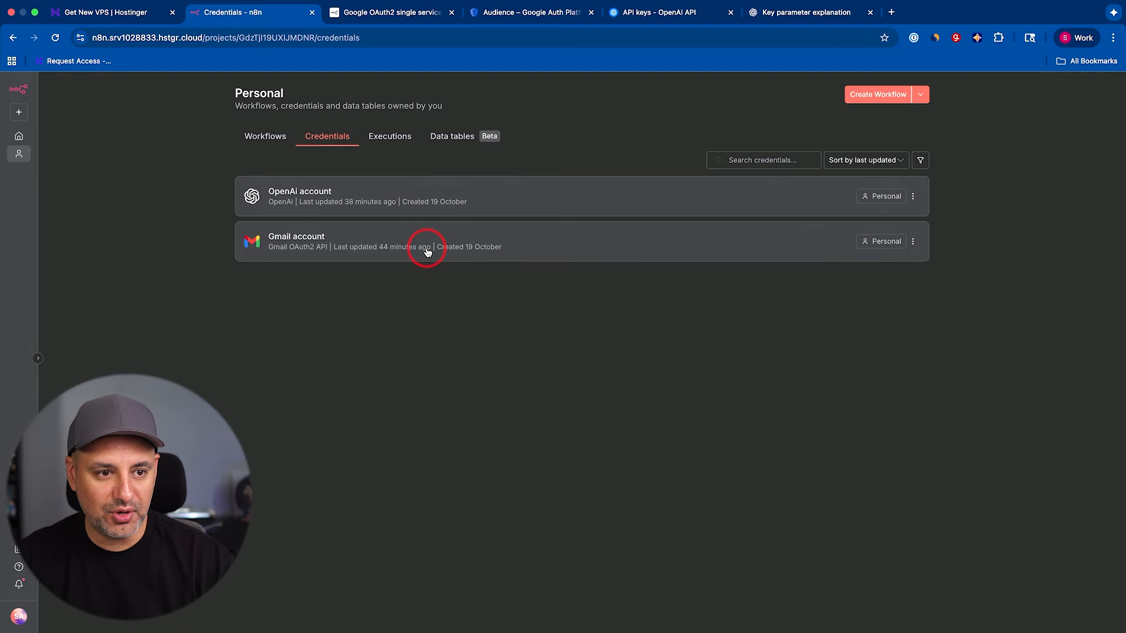
click(864, 94)
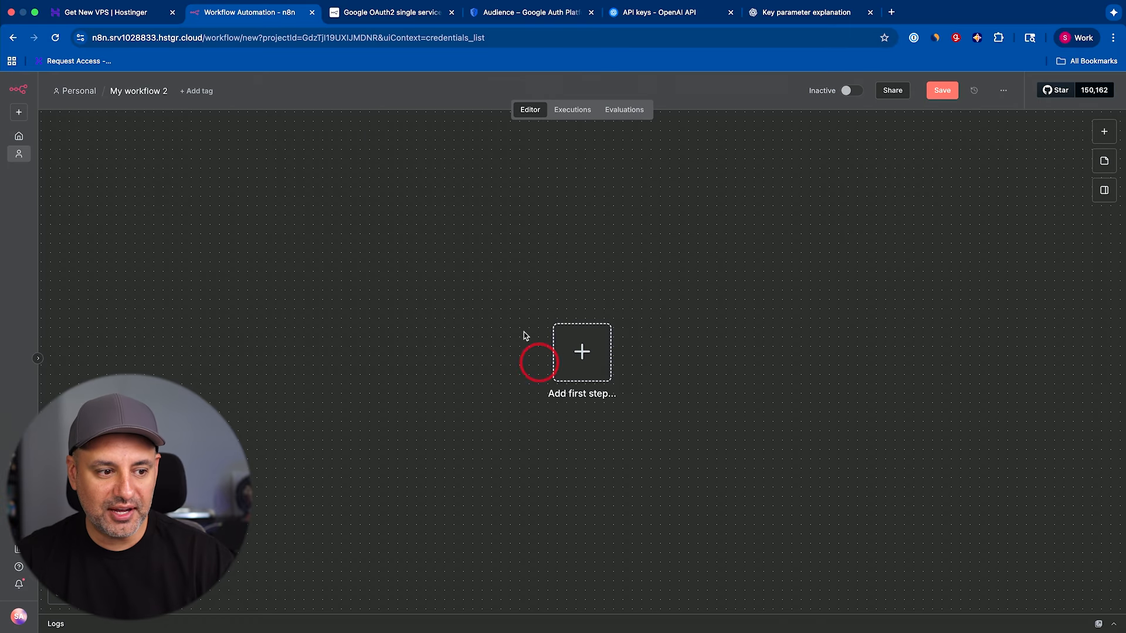
click(581, 354)
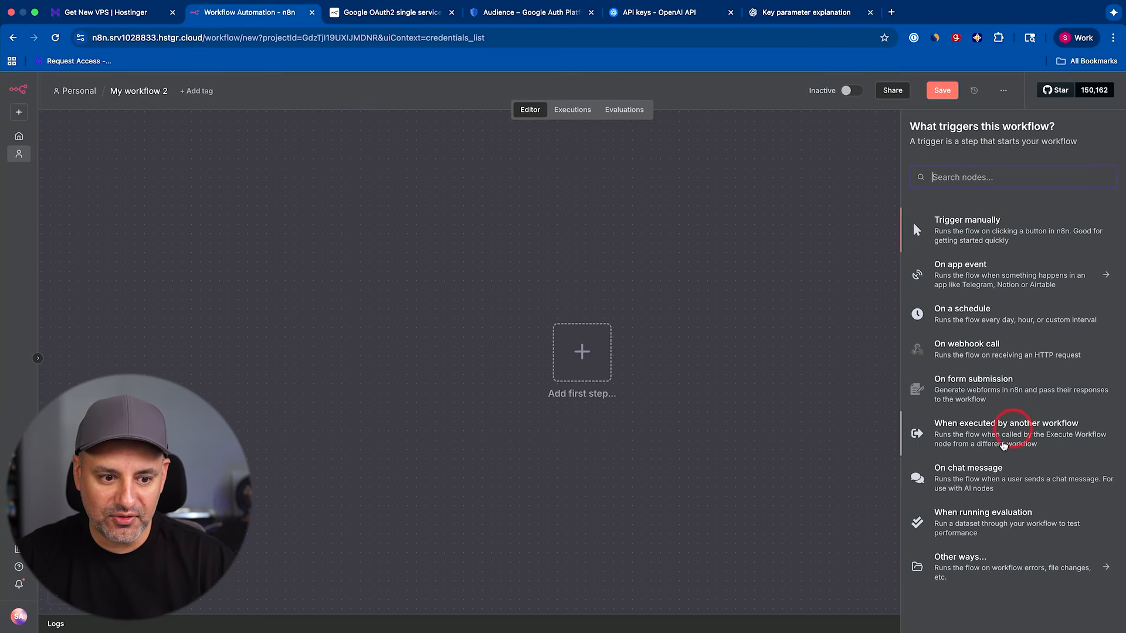
click(945, 475)
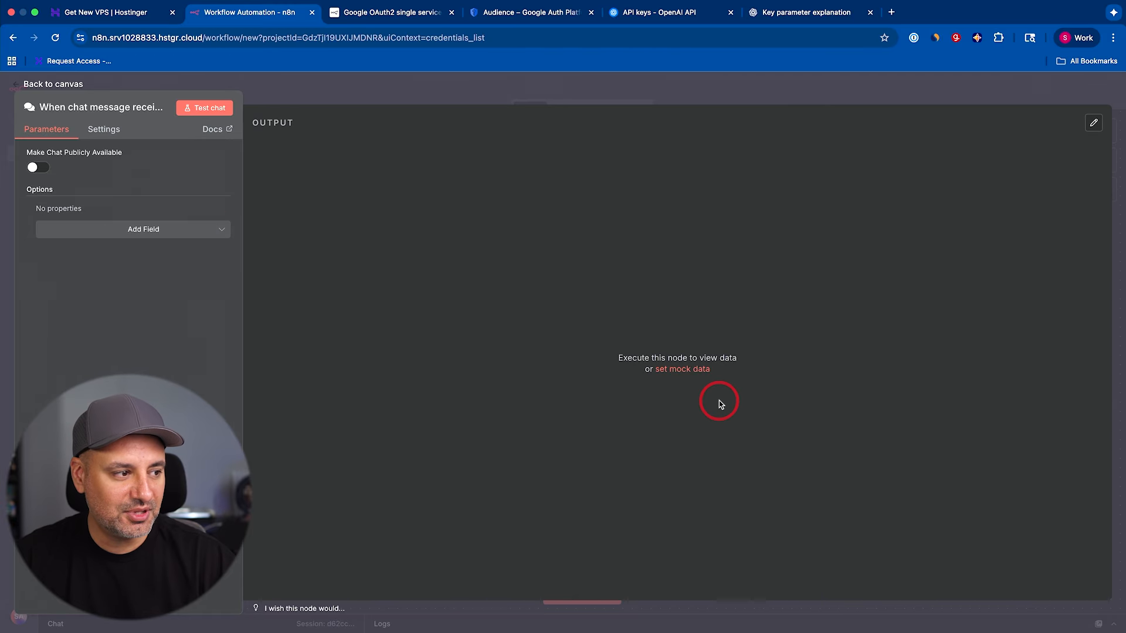
Add the Response Mode option to the chat trigger and test it by sending the chat message "hello"
click(135, 232)
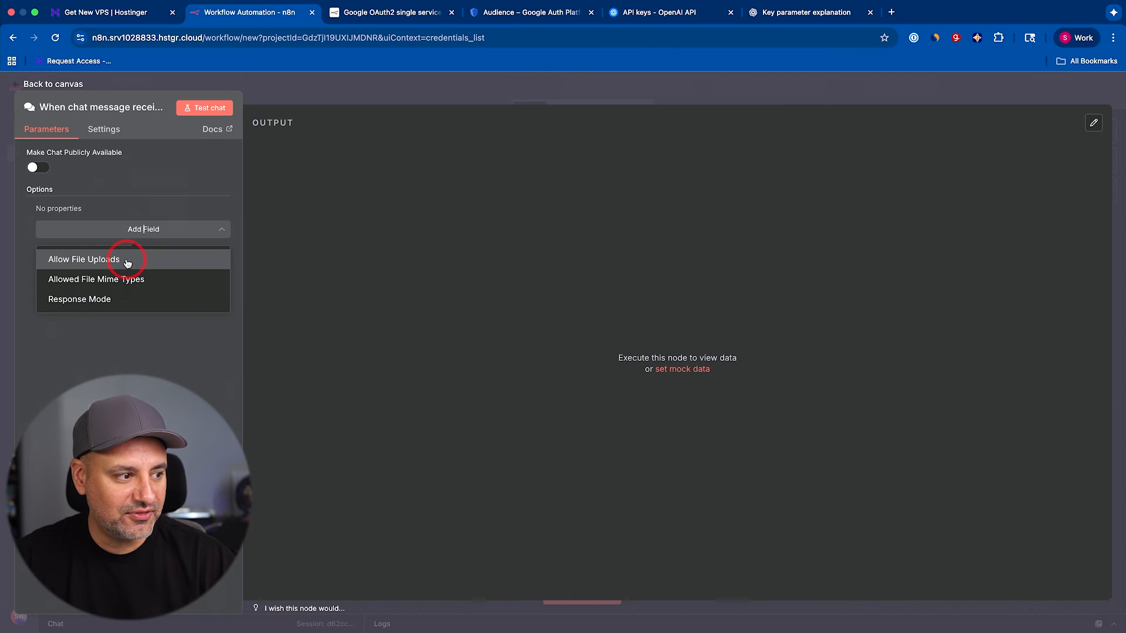
click(100, 298)
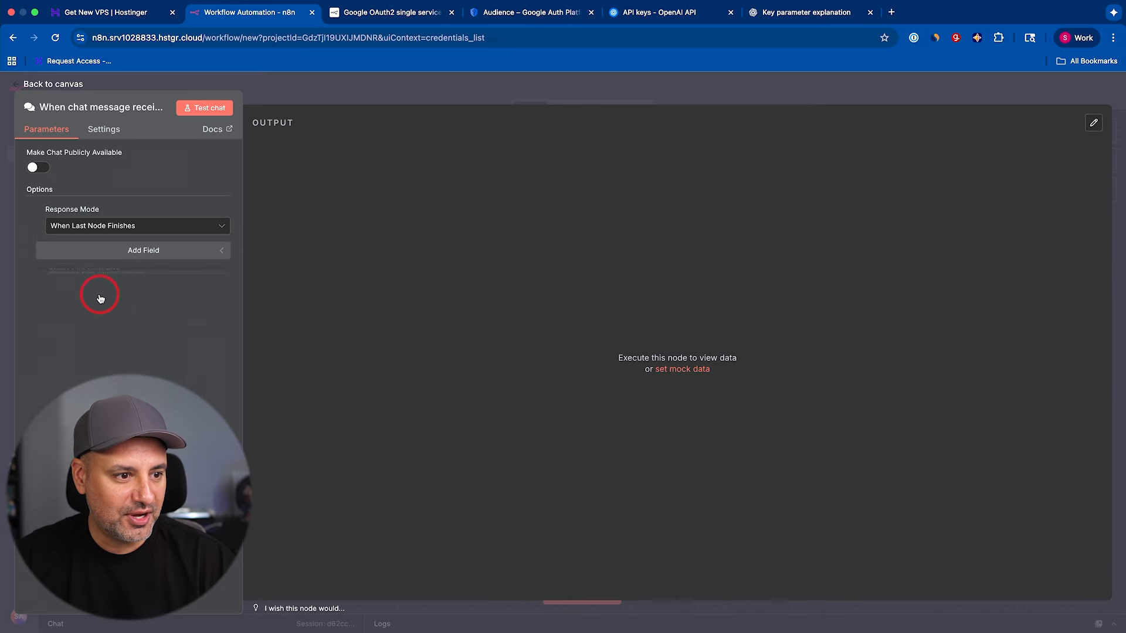
key(Escape)
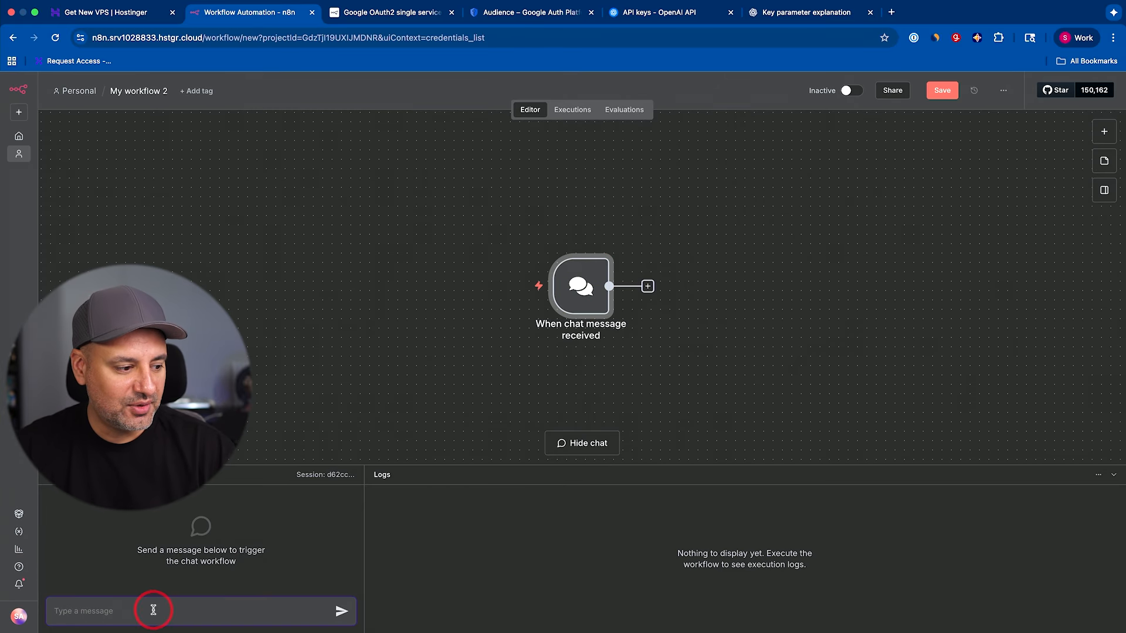
text(hello)
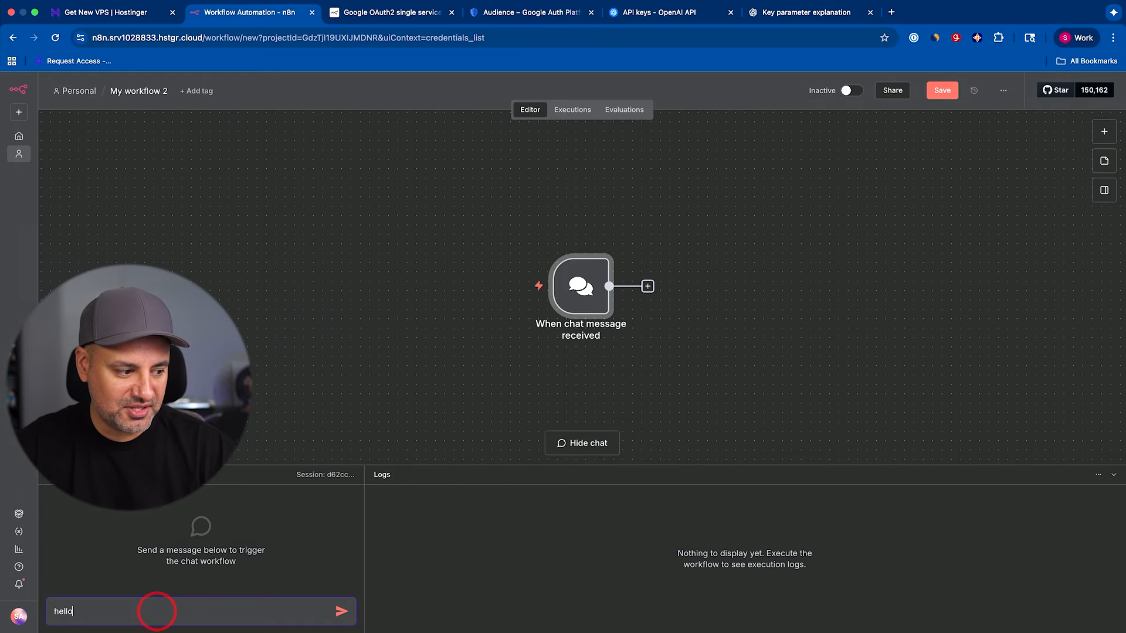
key(Return)
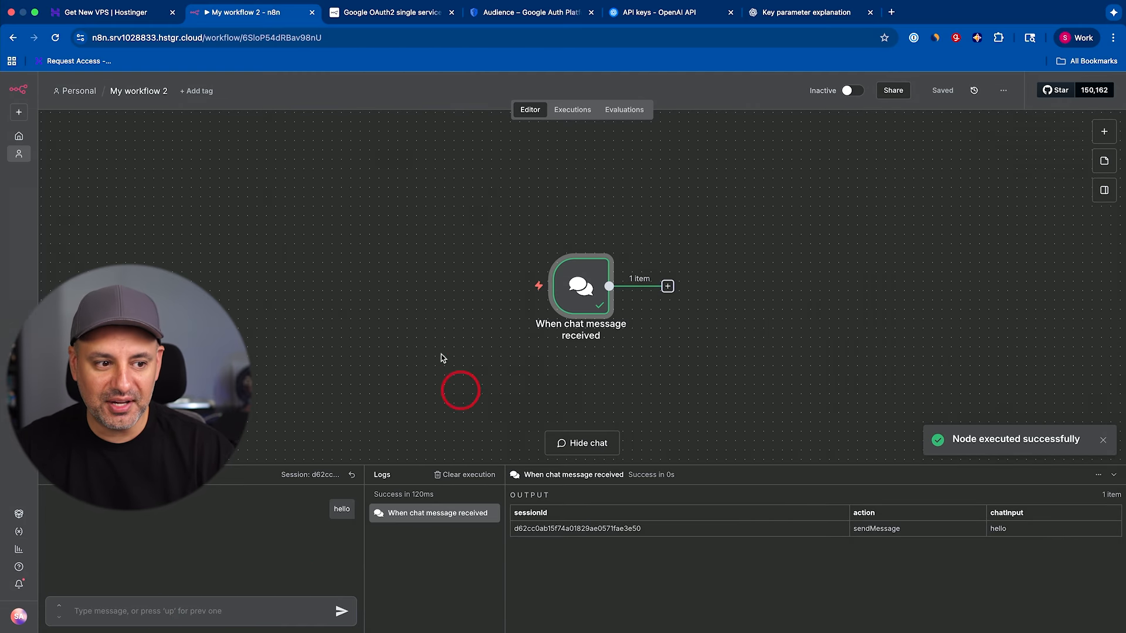
Search the nodes for ai, add an AI Agent after the chat trigger and return to the canvas
click(668, 286)
text(ai)
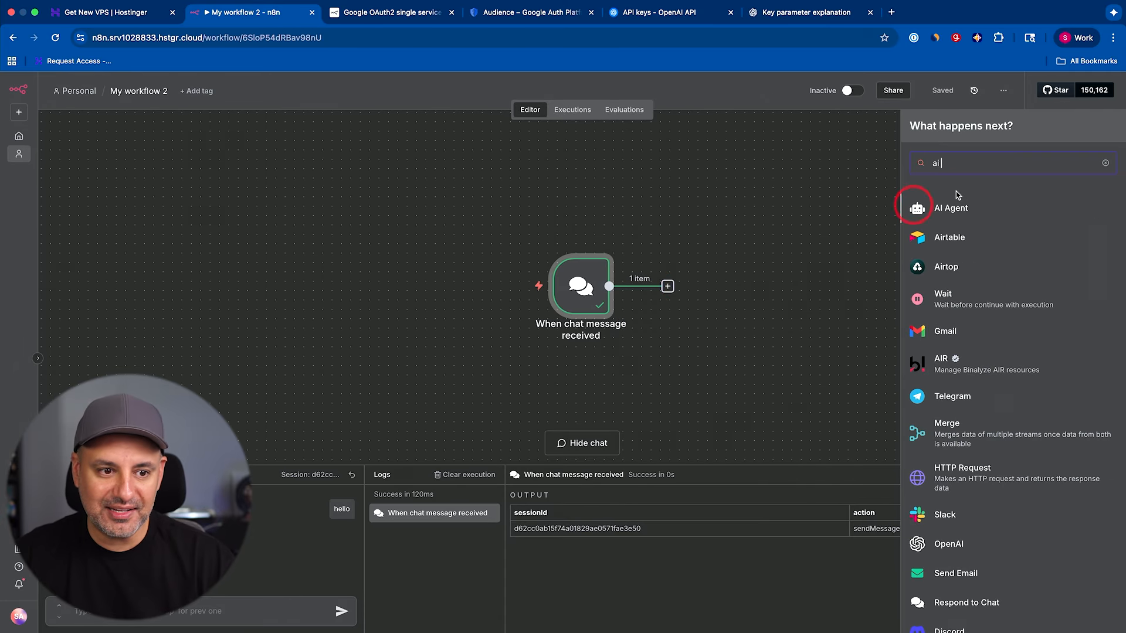
click(977, 215)
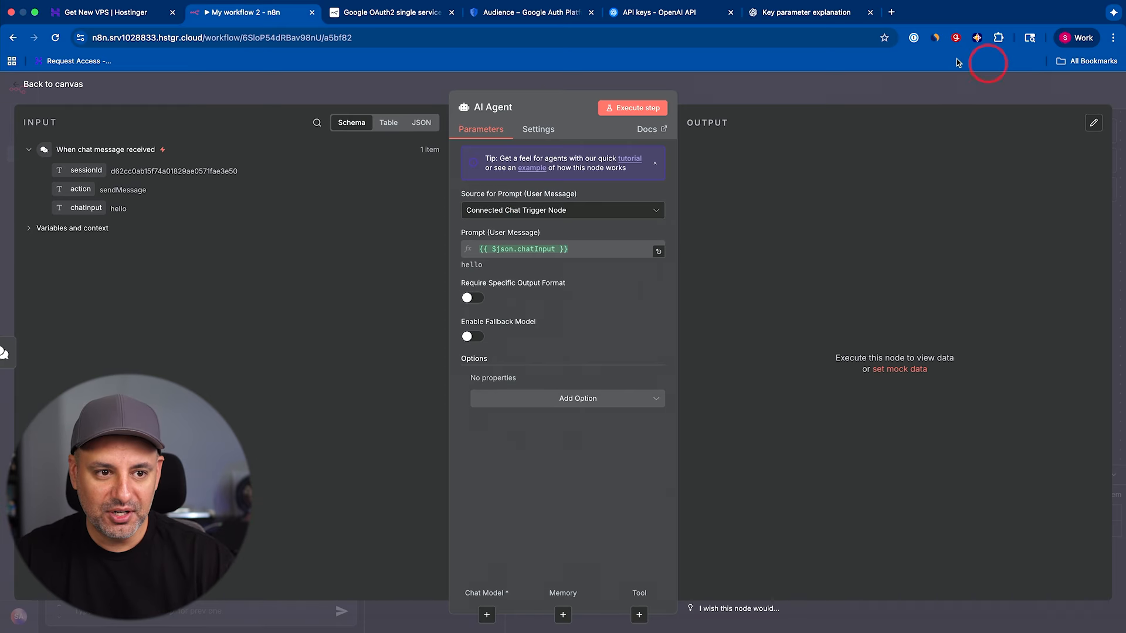
click(891, 81)
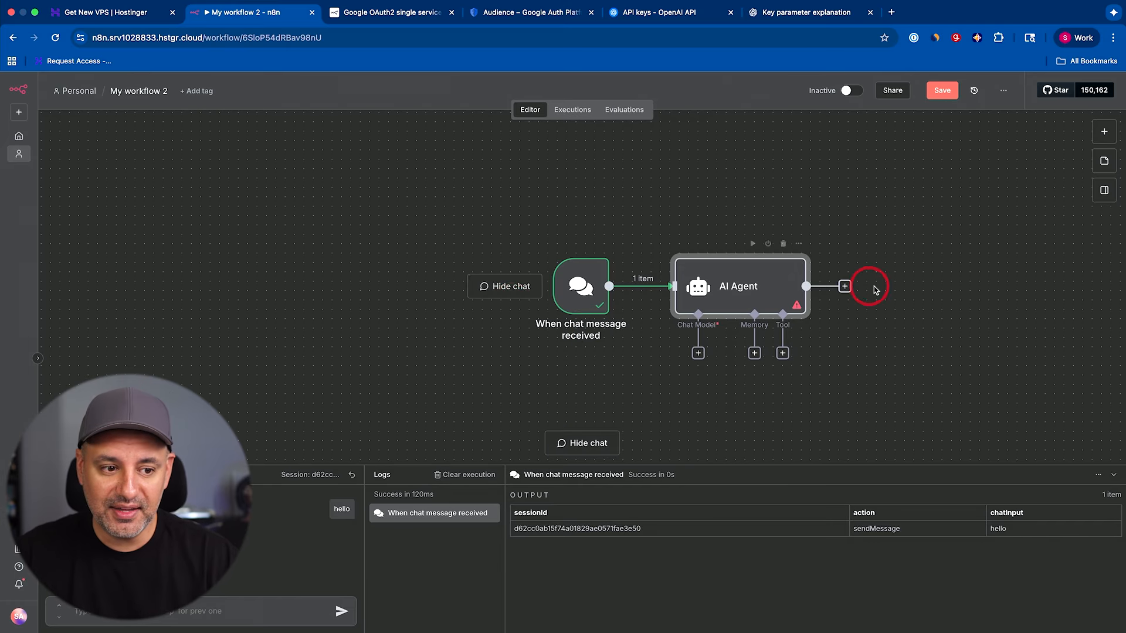
Switch to the workflow templates page on n8n.io and filter the templates by the AI category
scroll(876, 289, right, 2)
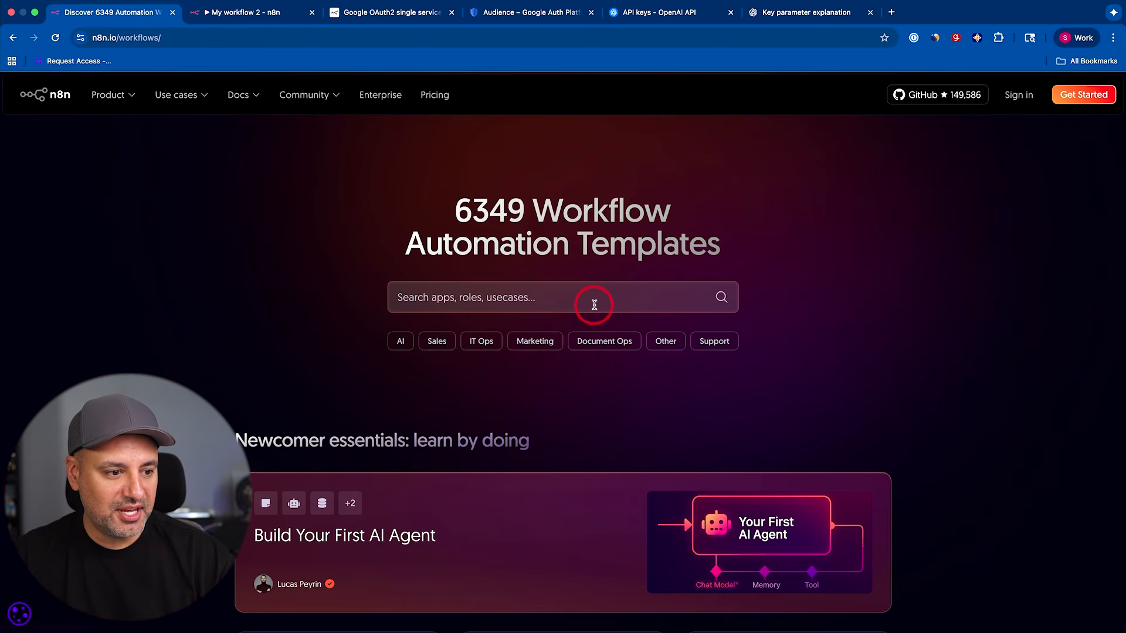
click(399, 342)
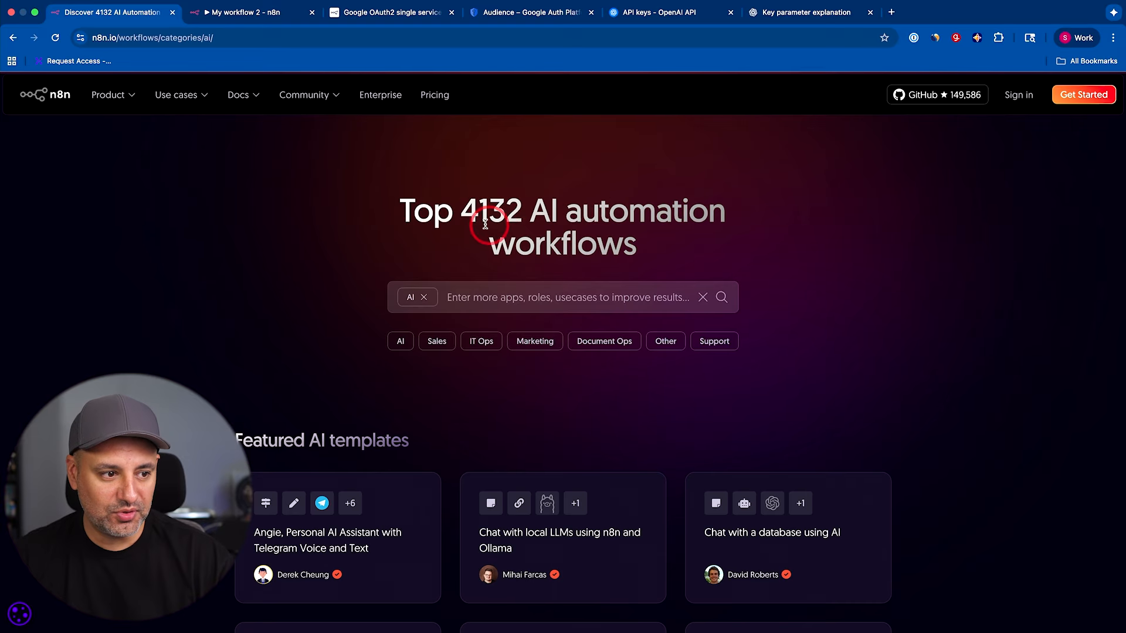
Open the Chat with a database using AI template from the featured AI templates and load its interactive workflow preview
scroll(895, 308, down, 3)
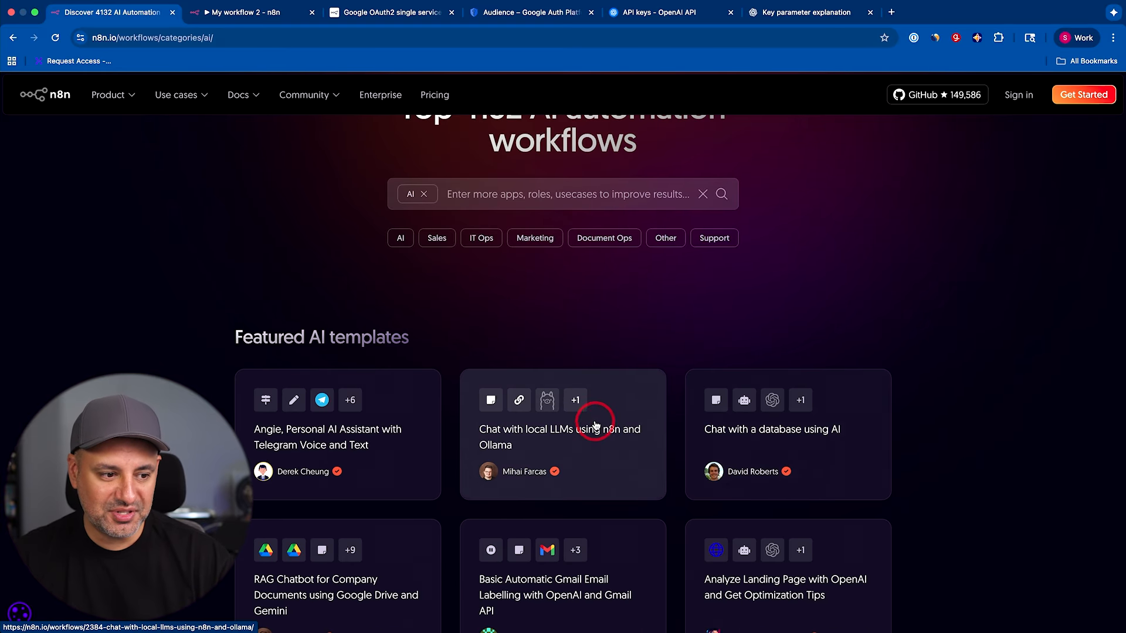
scroll(592, 416, down, 1)
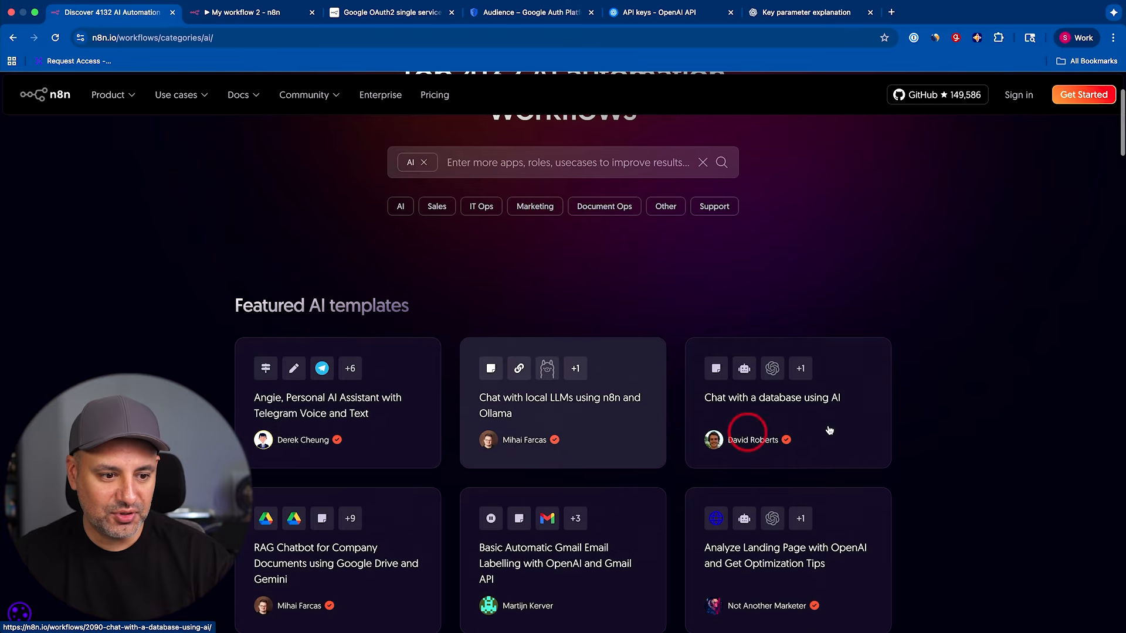
click(854, 422)
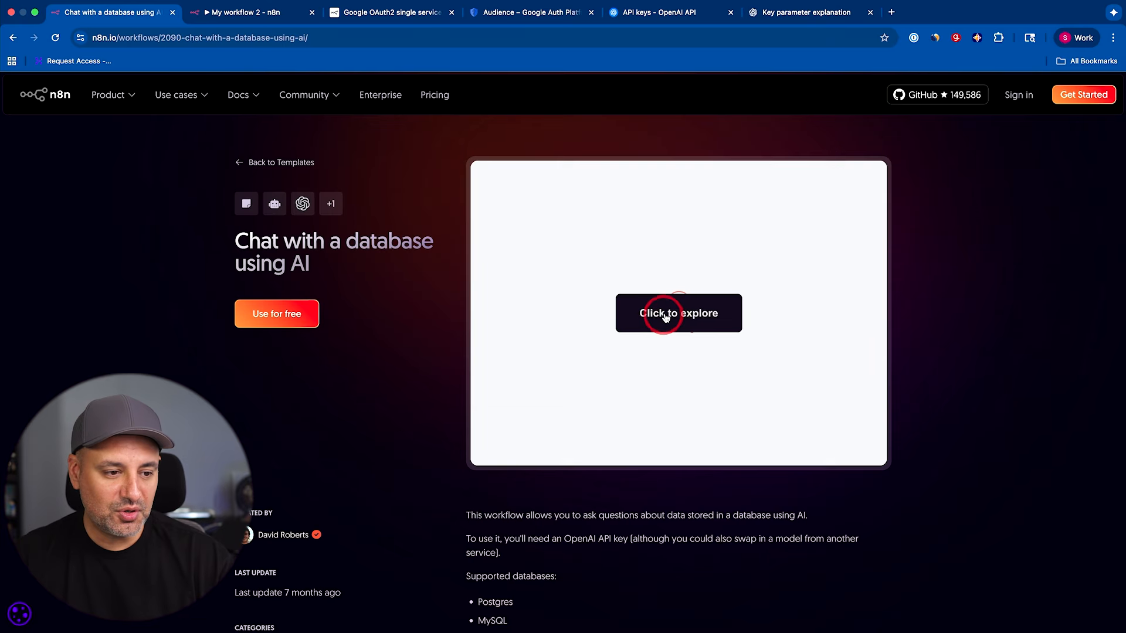
click(661, 318)
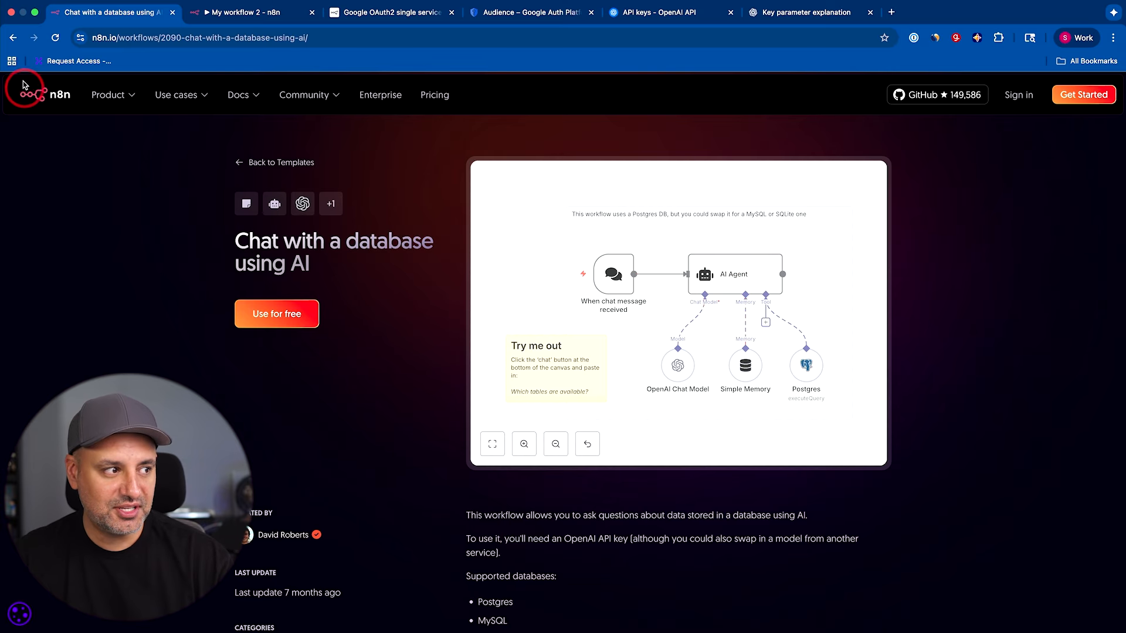
Return to the AI templates and preview the workflow of Build a Voice AI Chatbot with ElevenLabs and InfraNodus Knowledge Experts
click(12, 37)
scroll(681, 469, down, 10)
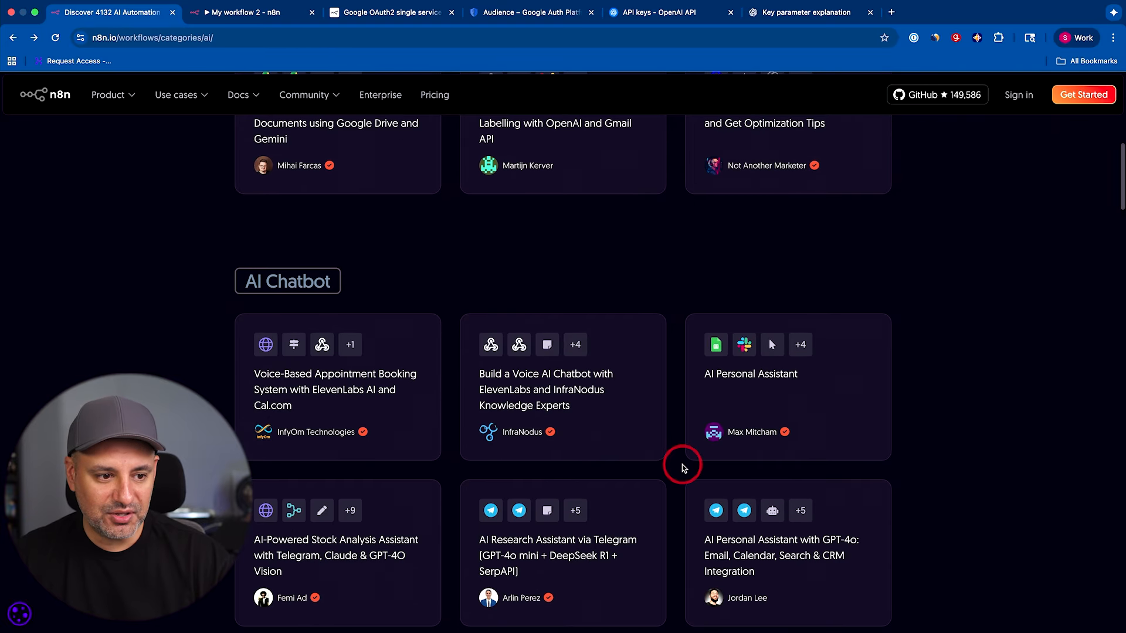
scroll(681, 464, down, 2)
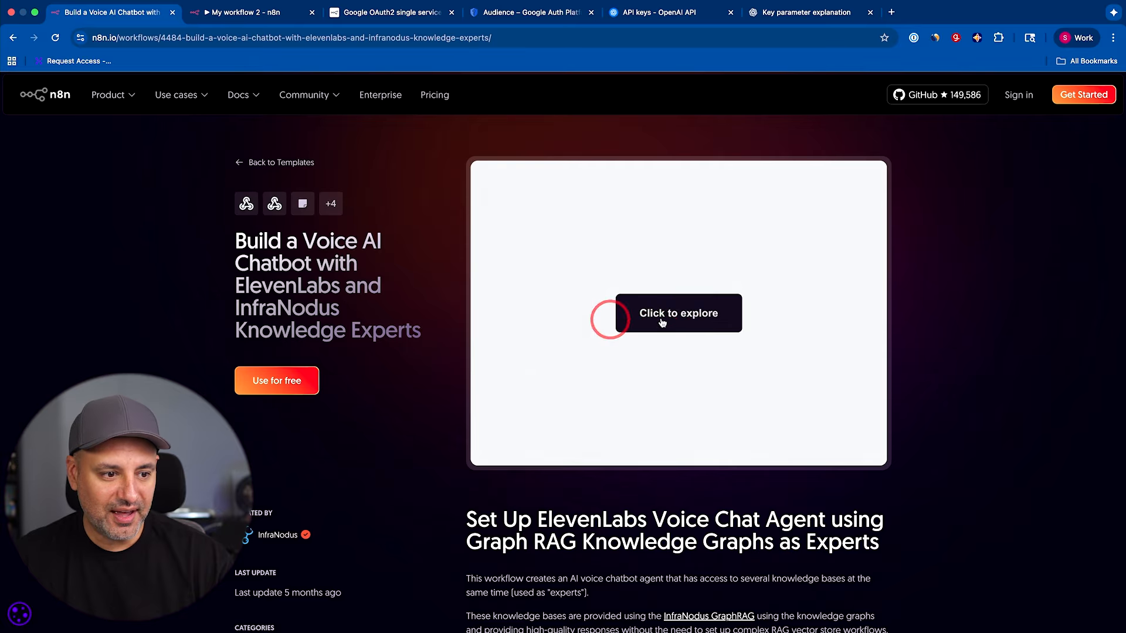
click(684, 308)
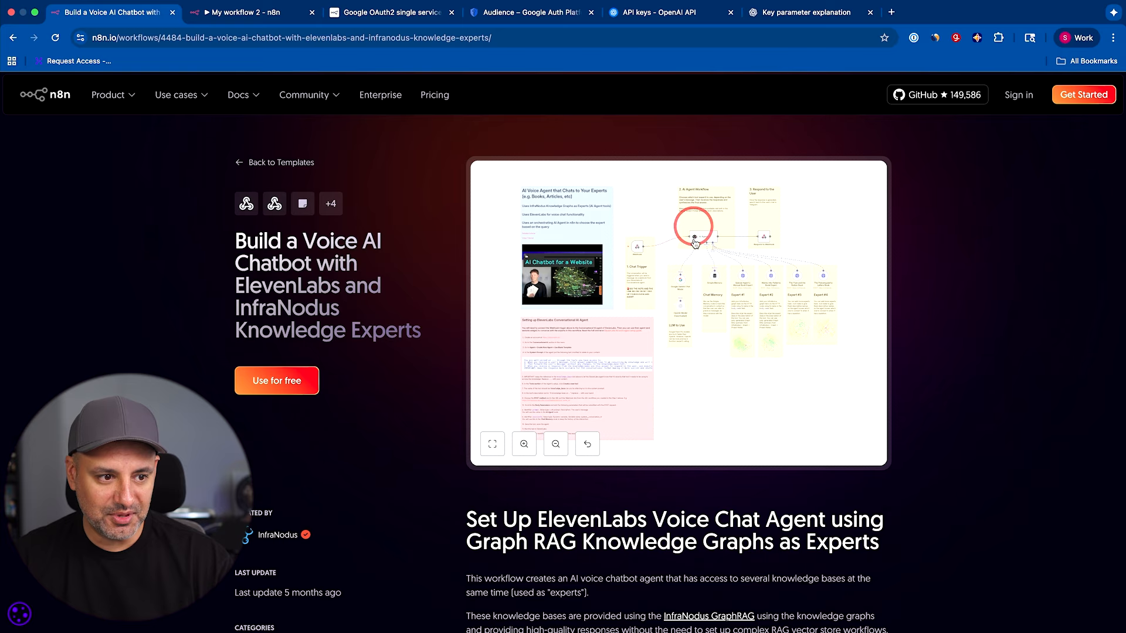